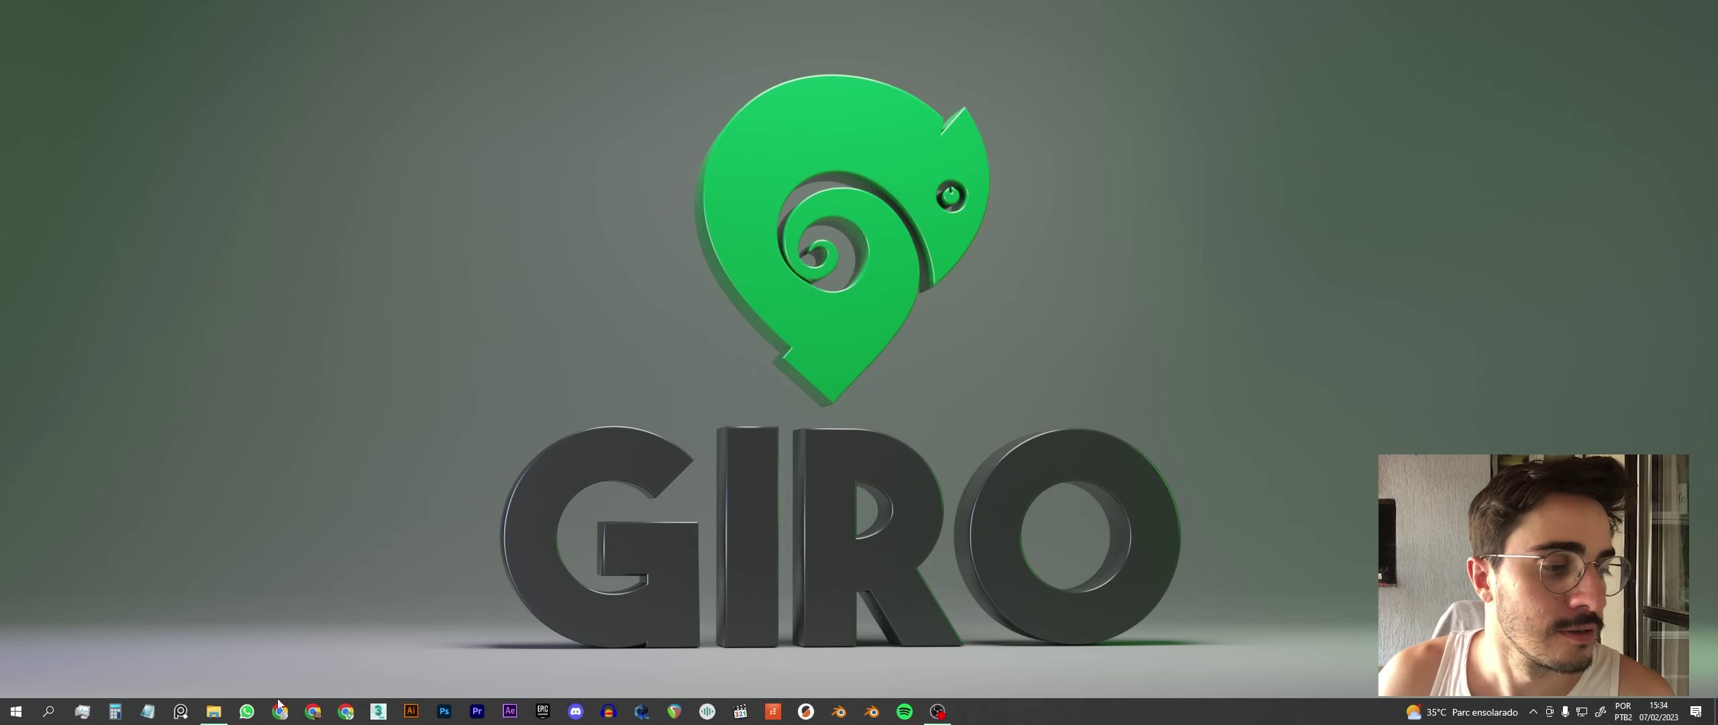
- Open the Vídeo 4 folder in File Explorer and select the 0001 render video
left_click(214, 711)
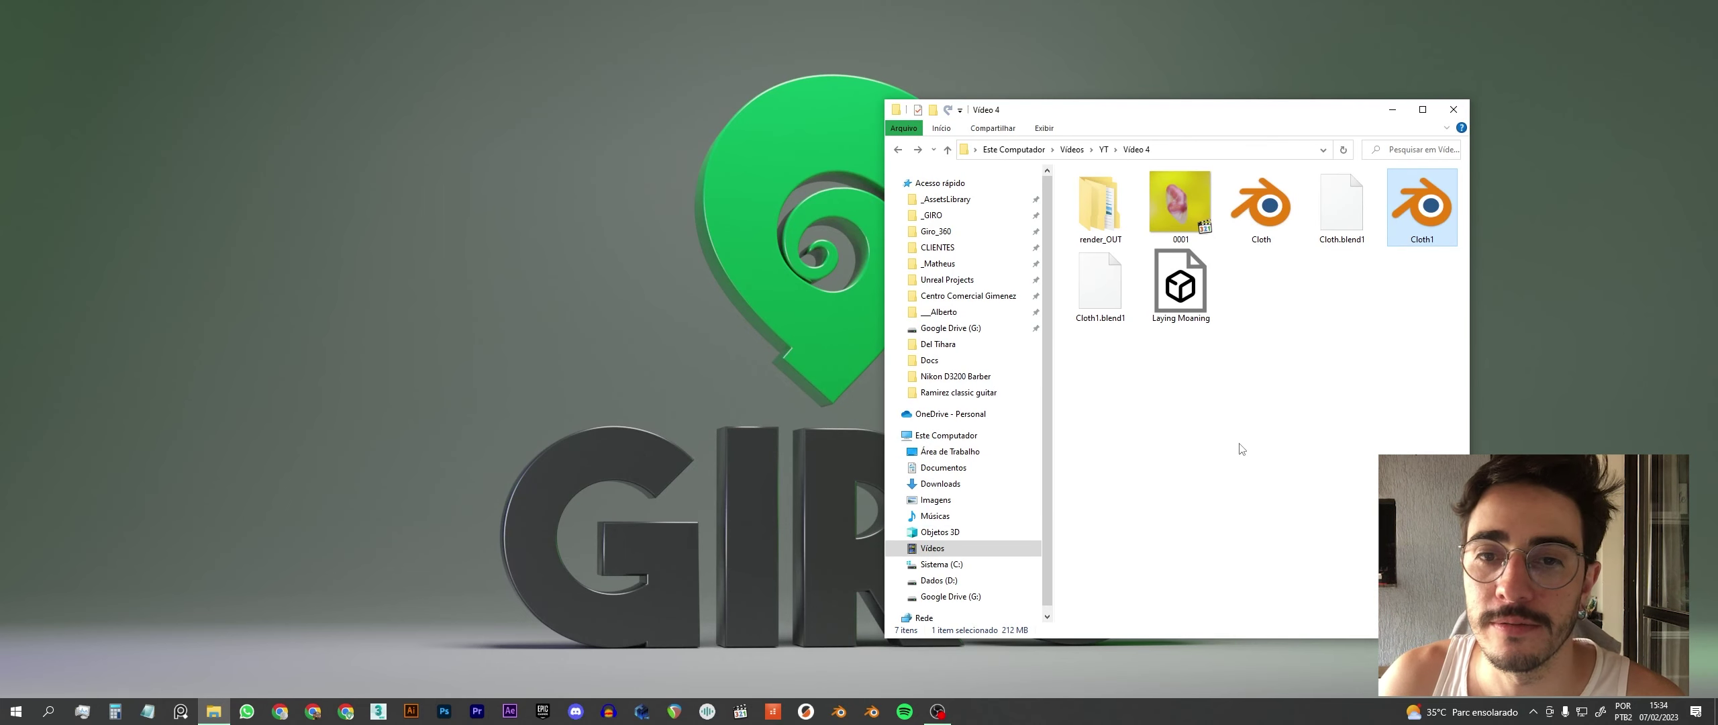
left_click(1241, 426)
- Play the 0001 cloth render fullscreen in Media Player Classic, then leave fullscreen
double_click(1207, 196)
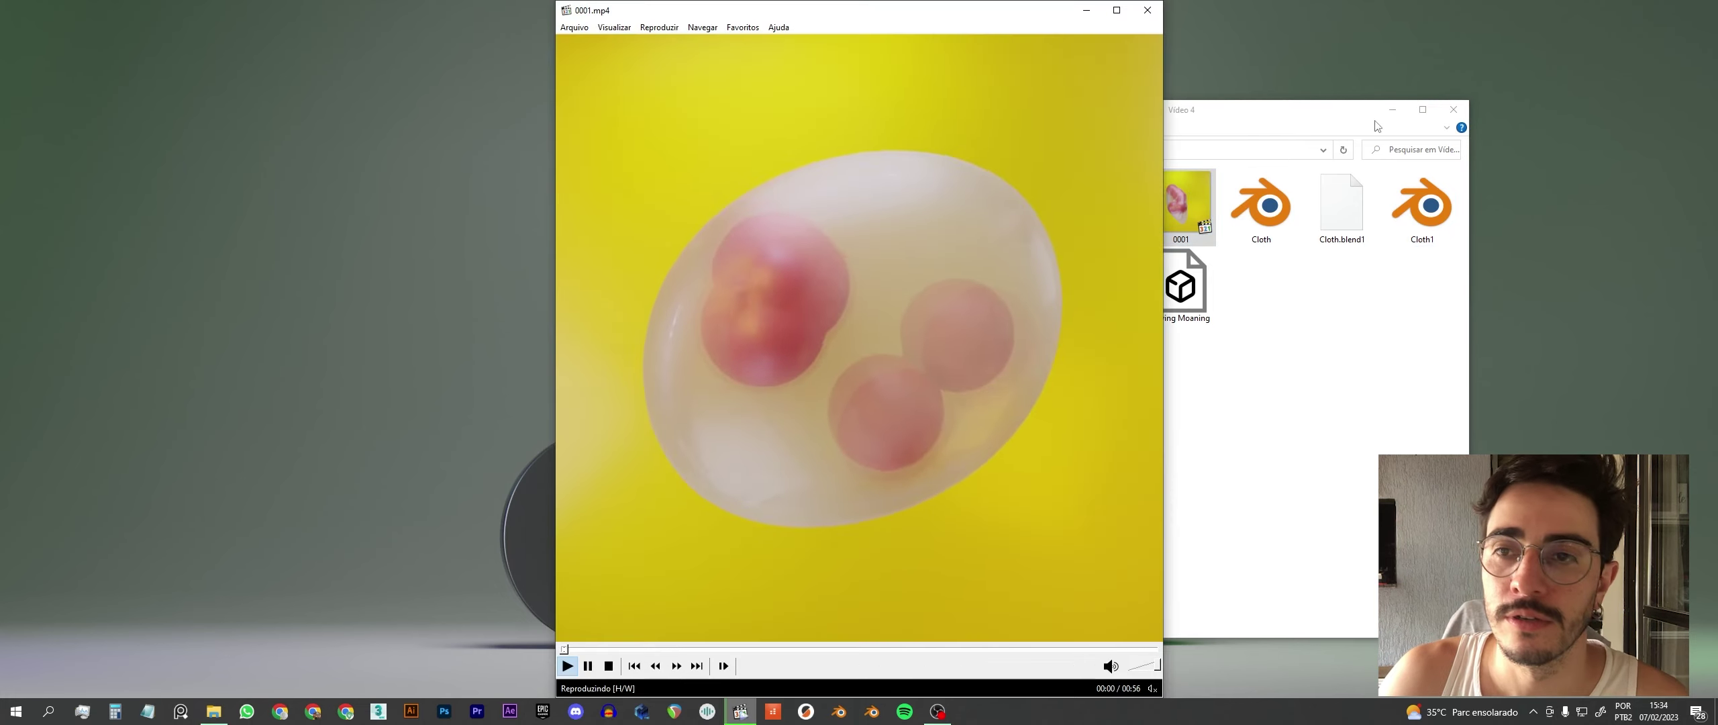
left_click(1394, 109)
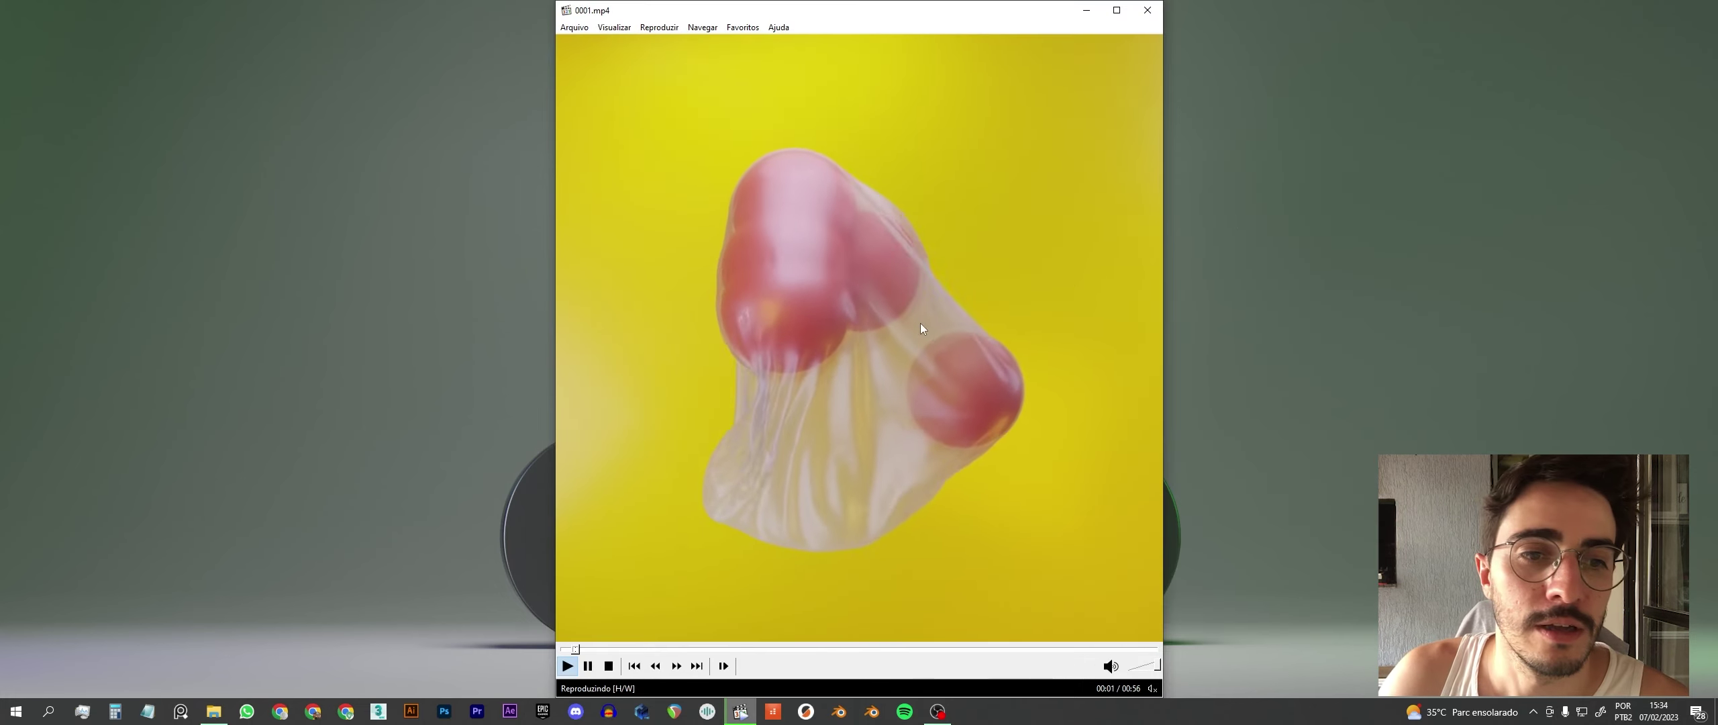
double_click(921, 322)
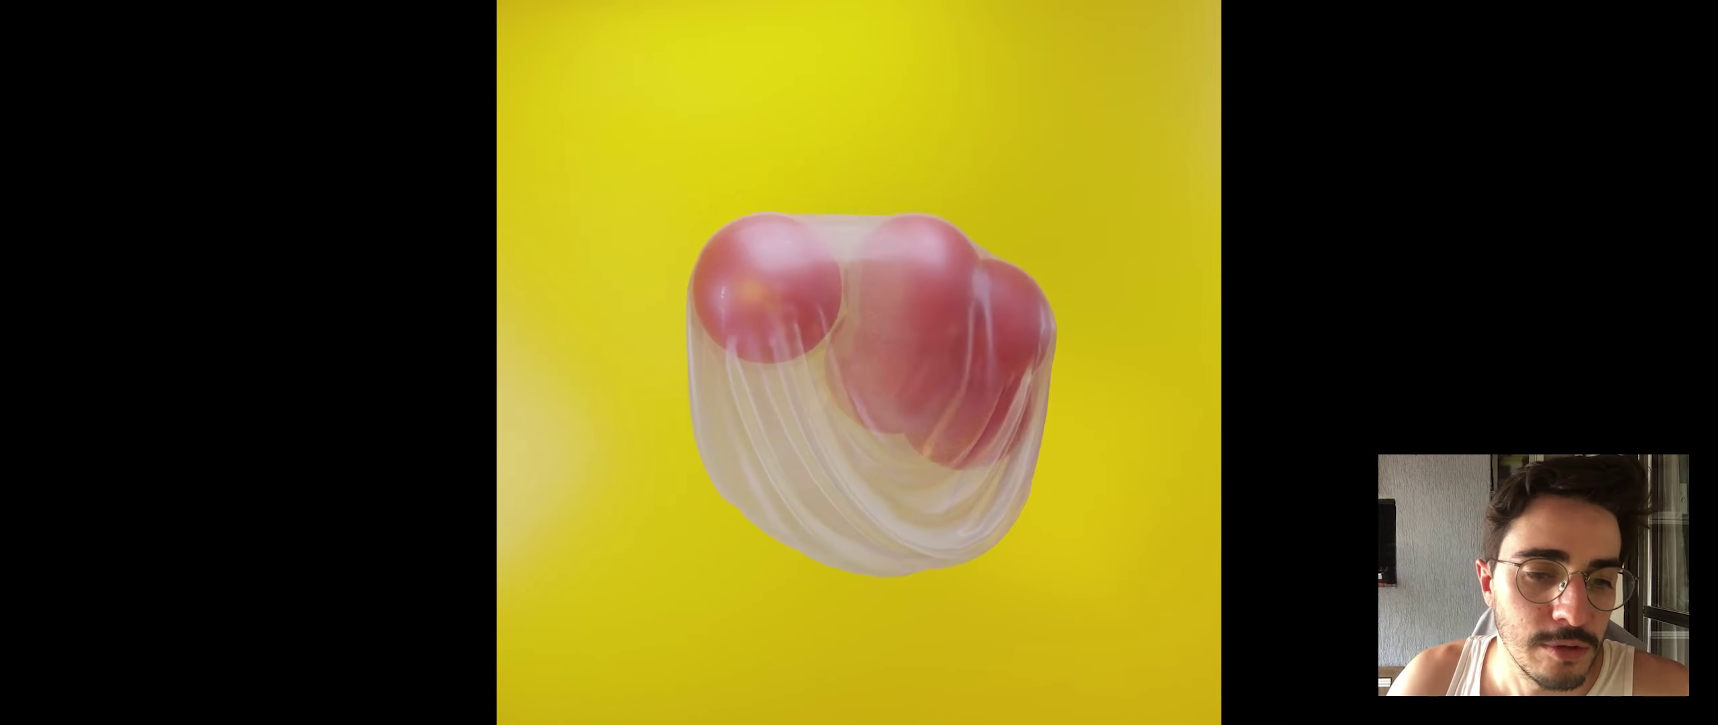
double_click(1300, 250)
- Close the video player and open Cloth1.blend from the Vídeo 4 folder in Blender
left_click(1148, 11)
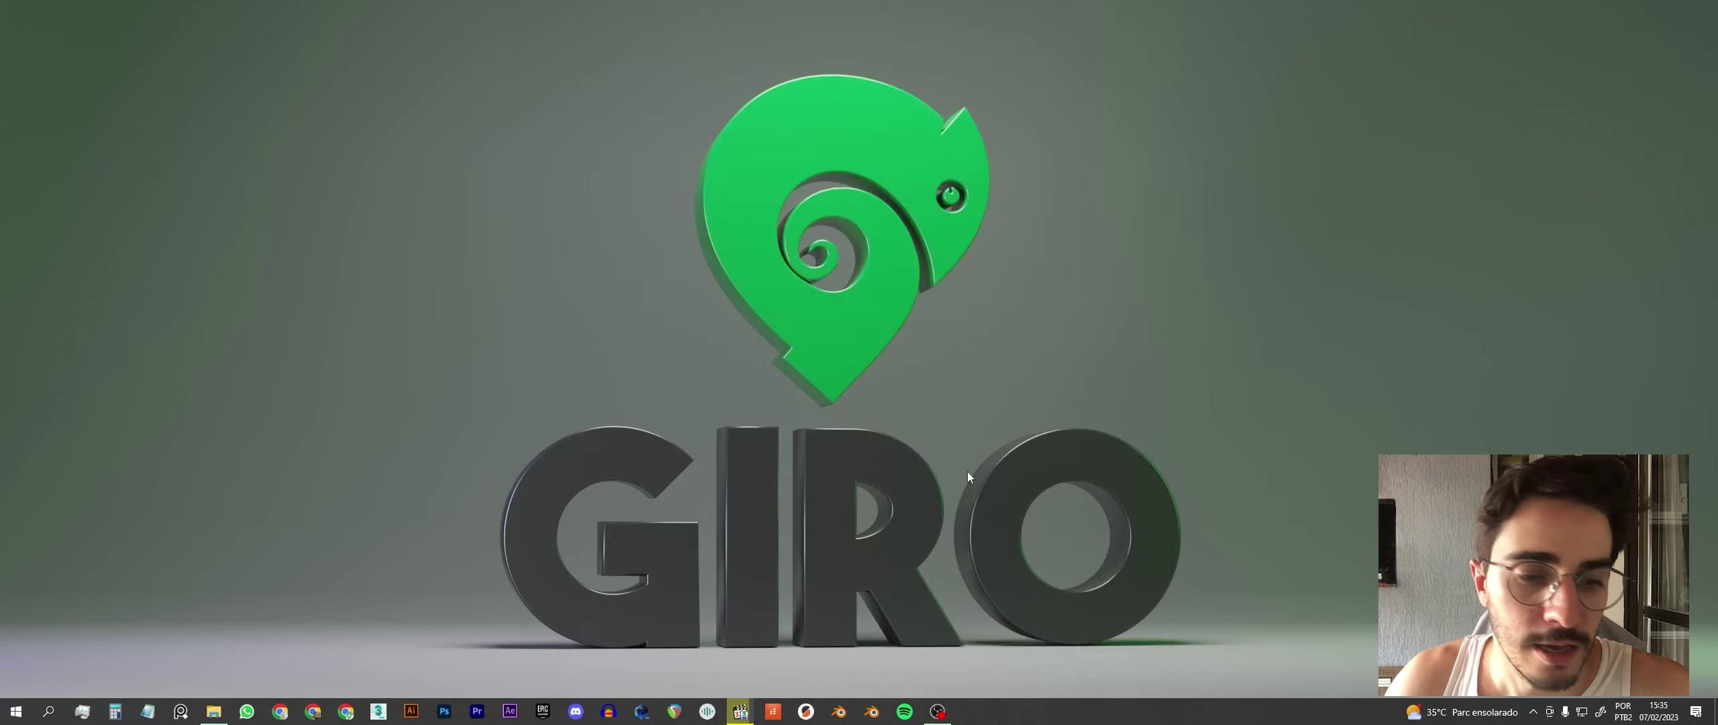
left_click(214, 711)
left_click(1418, 212)
double_click(1418, 212)
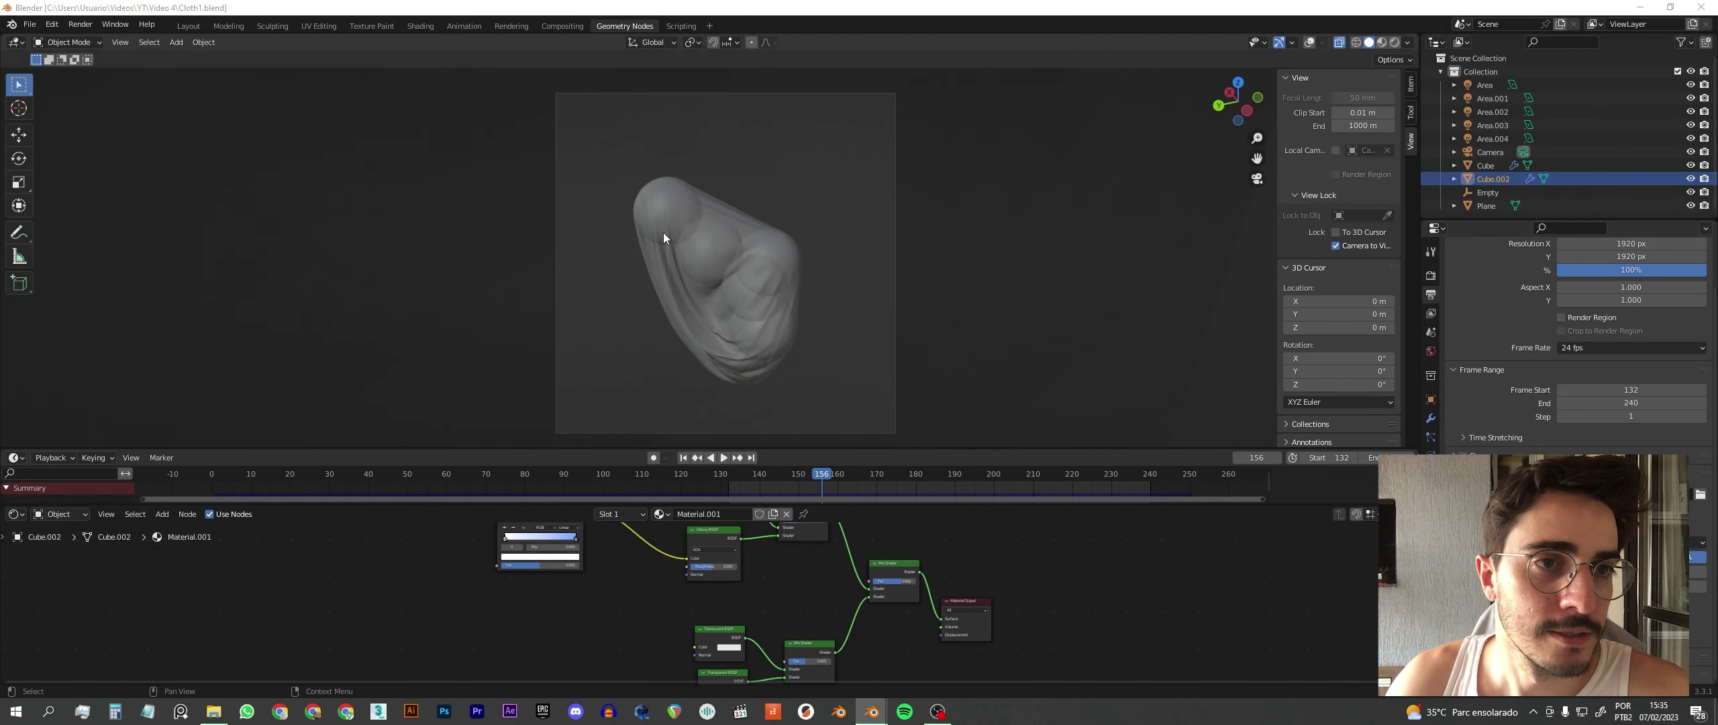
- Enlarge the timeline, make it a Geometry Node Editor, and select the Cube to show its tree
mouse_move(383, 572)
middle_mouse_down("ctrl")
mouse_move(473, 569)
mouse_move(427, 562)
mouse_move(456, 562)
middle_mouse_up("ctrl")
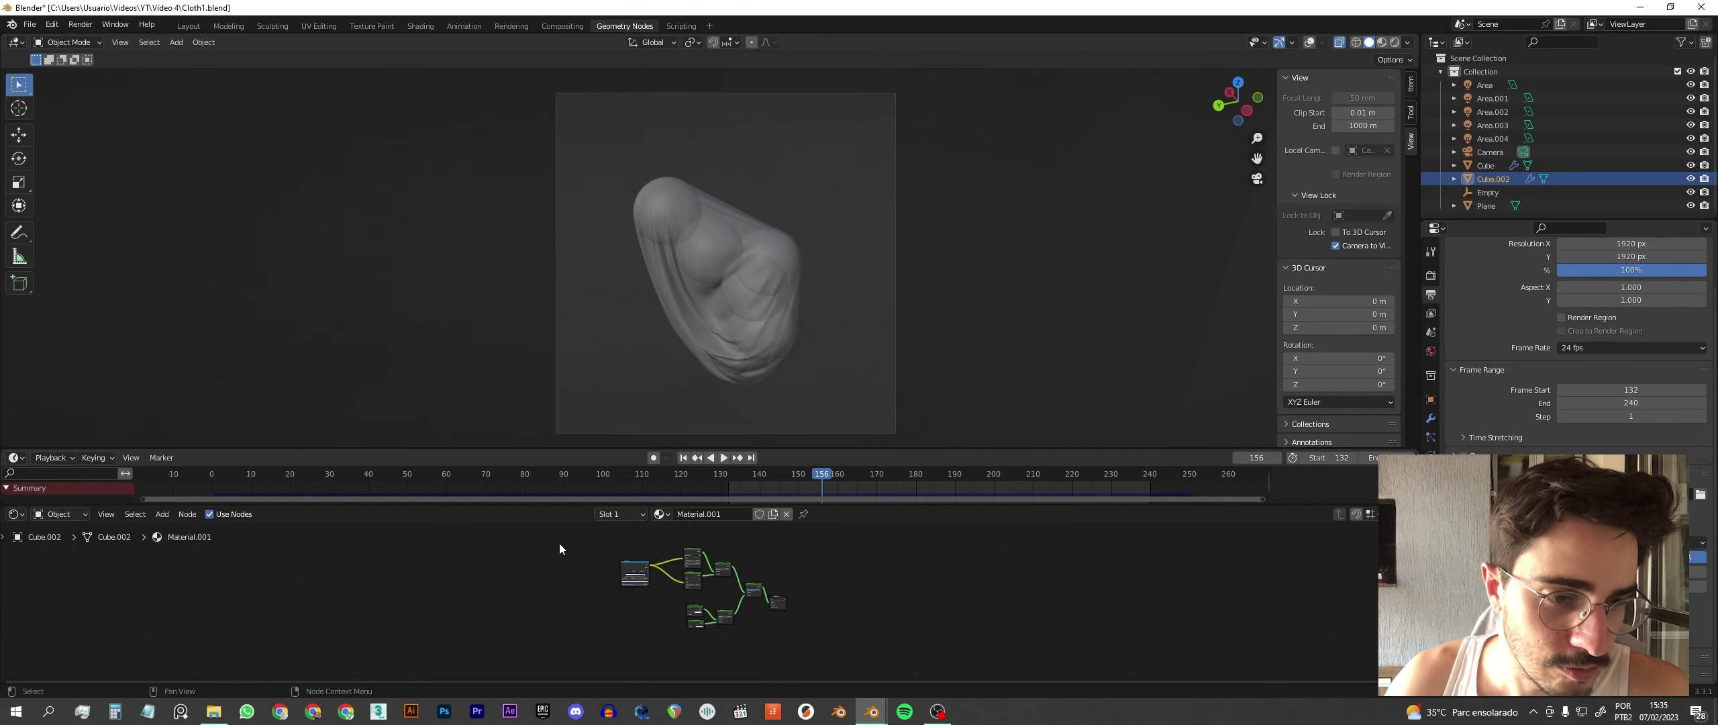
mouse_move(650, 448)
left_mouse_down()
mouse_move(660, 326)
mouse_move(387, 326)
left_mouse_up()
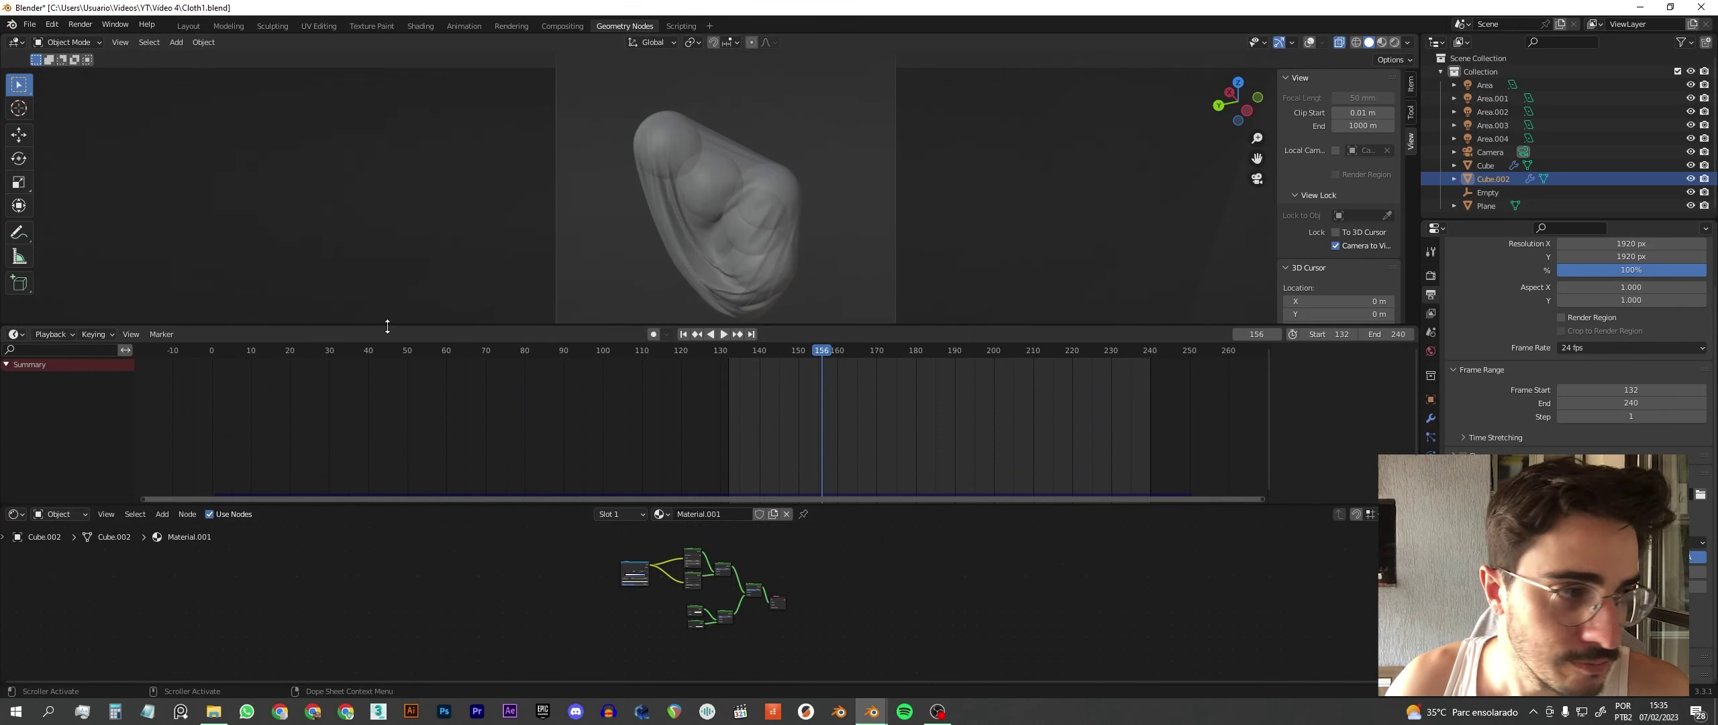
left_click(13, 333)
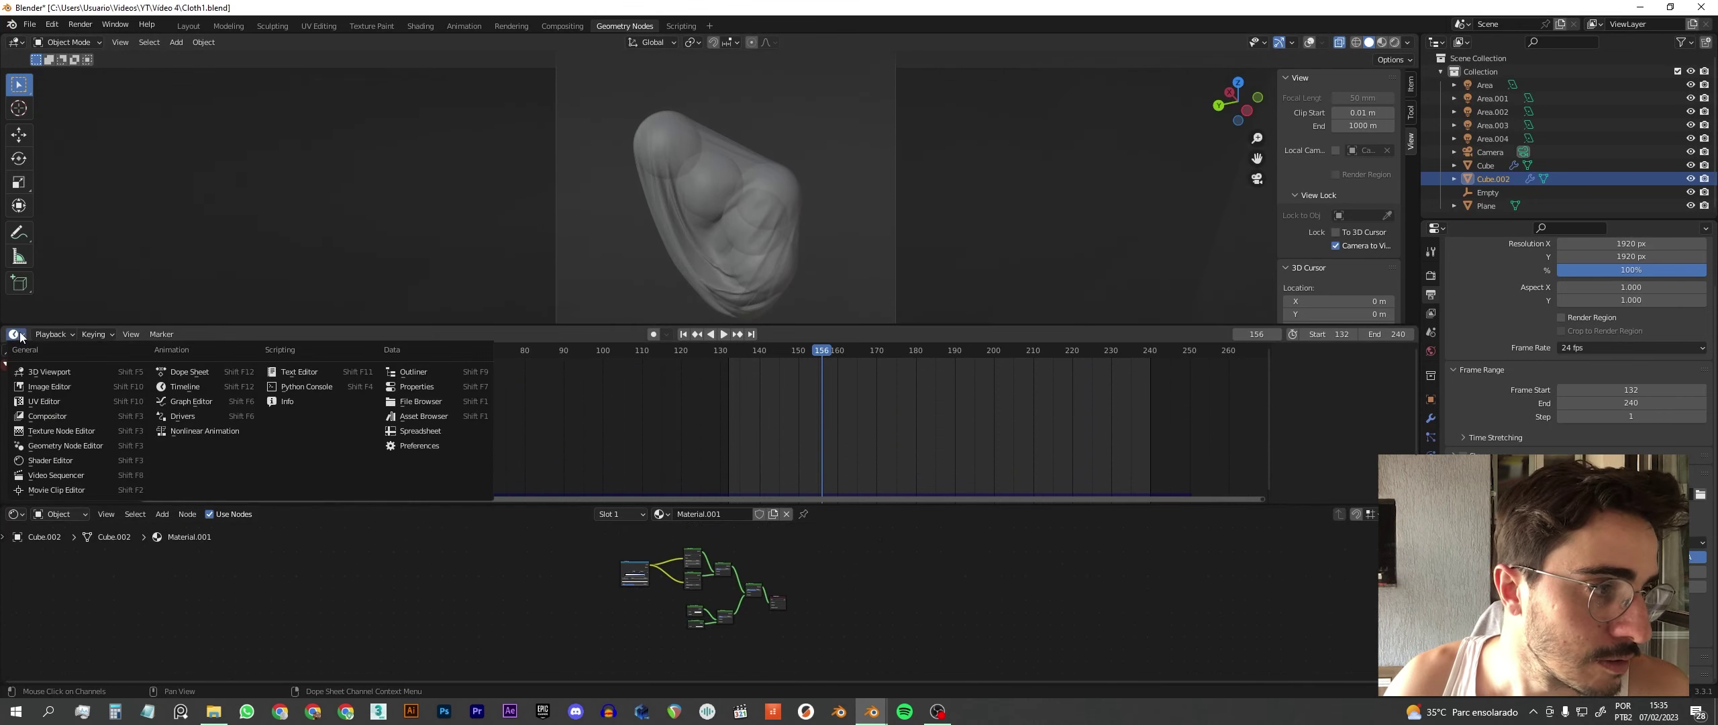
left_click(49, 455)
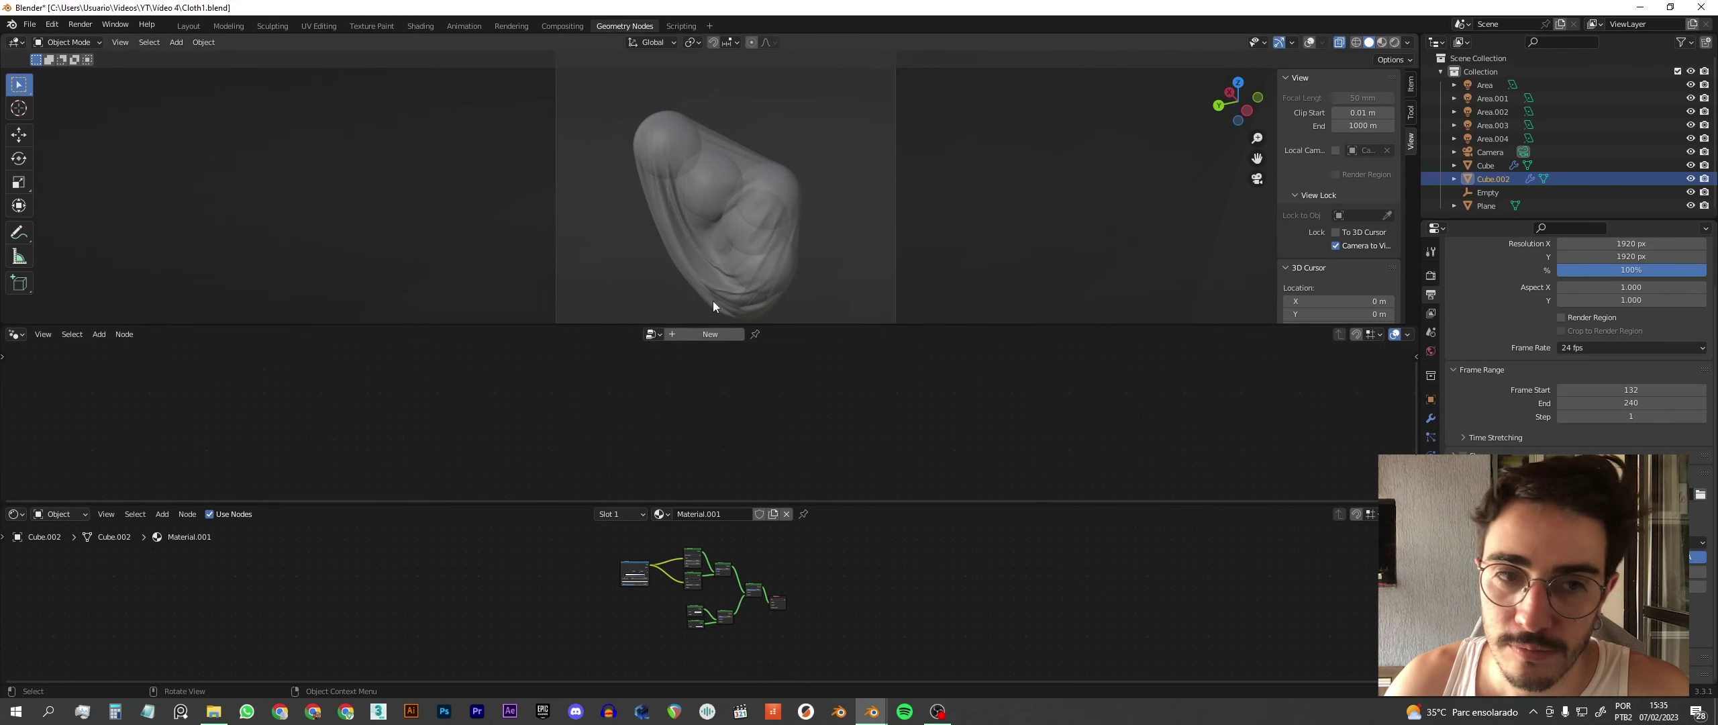
left_click(721, 220)
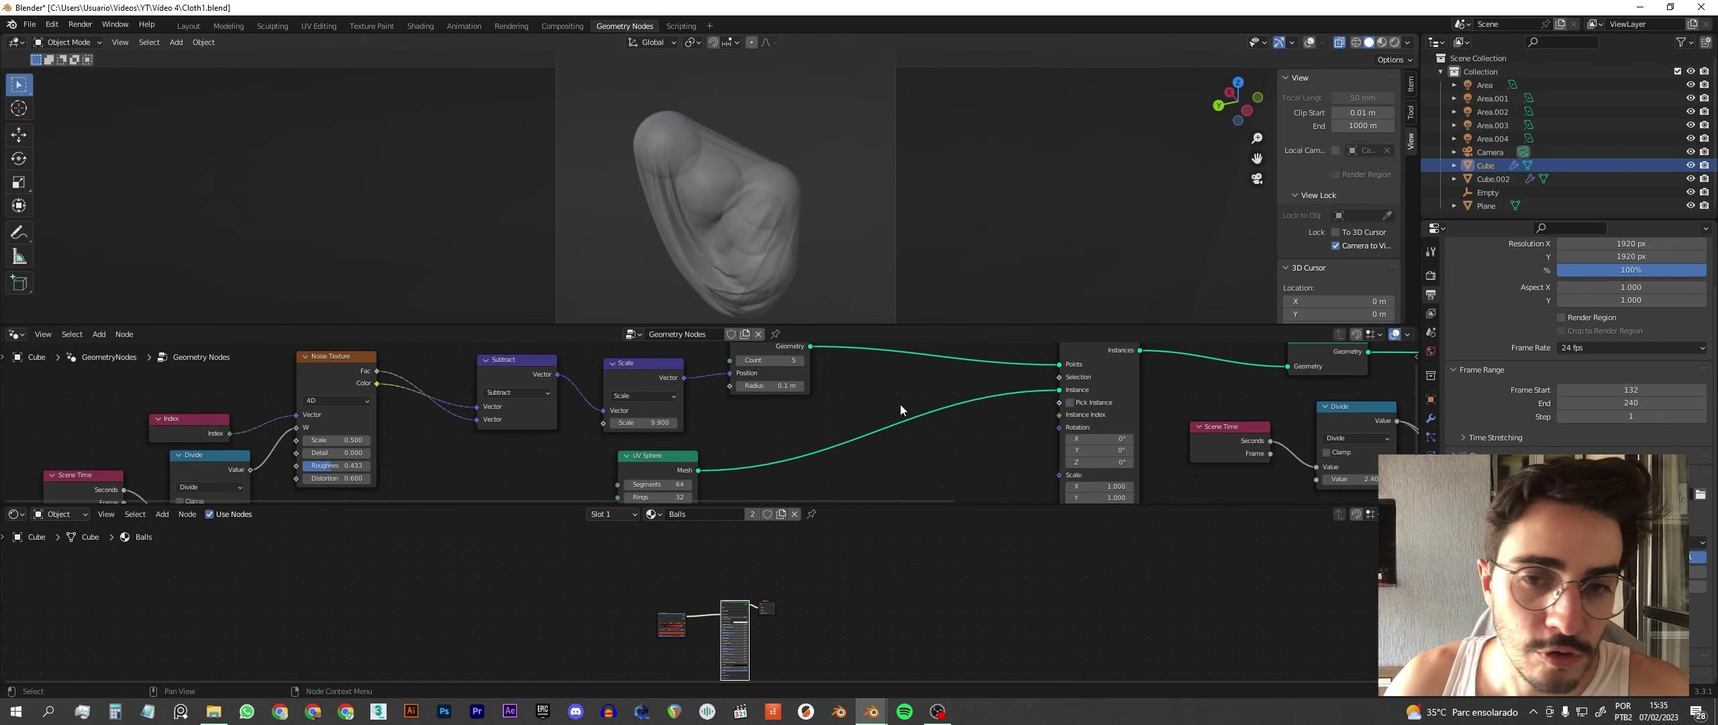
- Frame the node tree and mute the Instance on Points node with M
scroll(886, 402, "down", 4)
scroll(1183, 437, "up", 1)
scroll(970, 443, "up", 1)
scroll(971, 443, "up", 1)
scroll(980, 425, "up", 1)
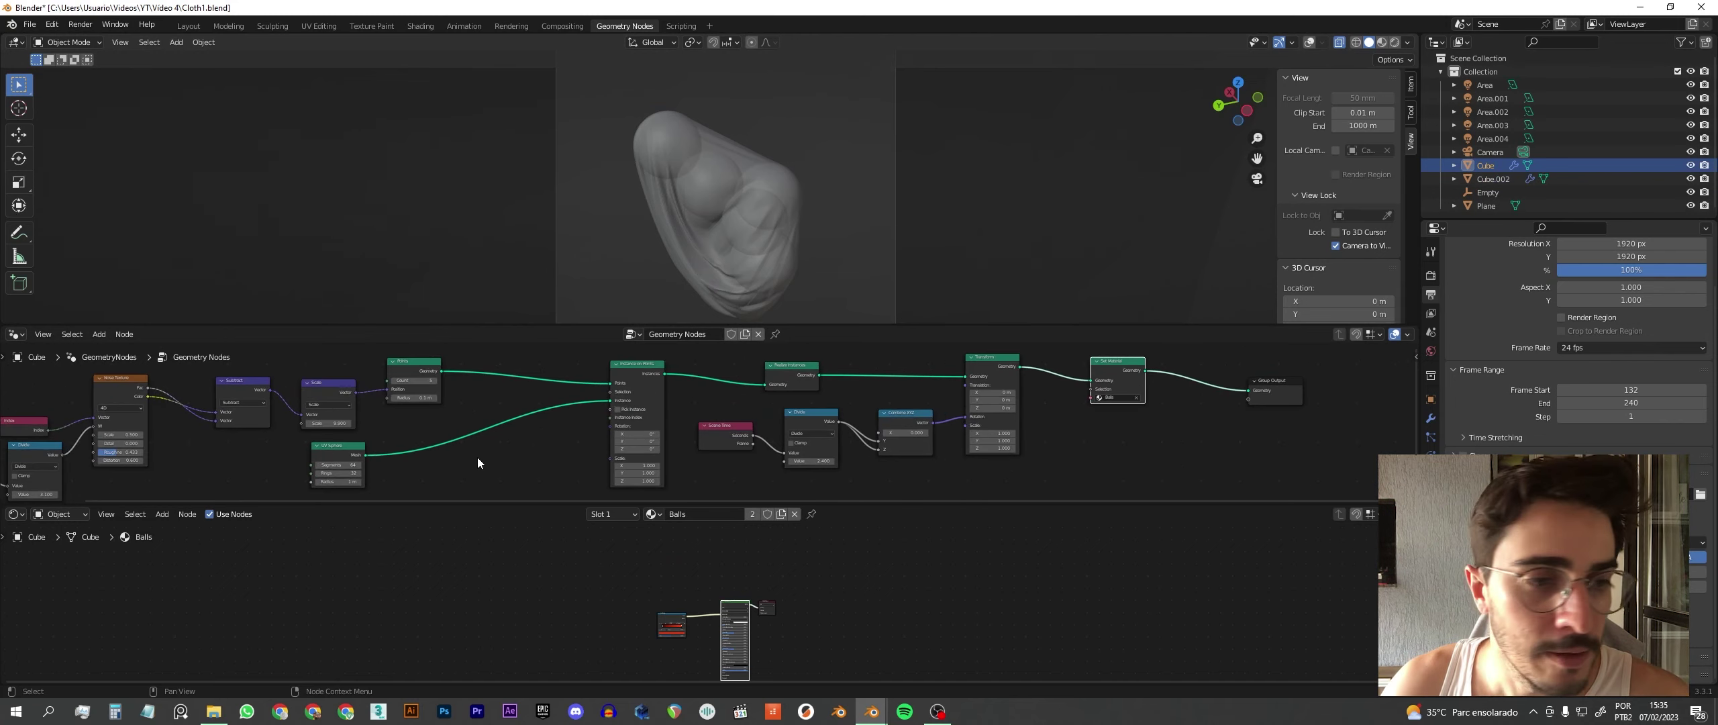
middle_click_drag(484, 468, 718, 467)
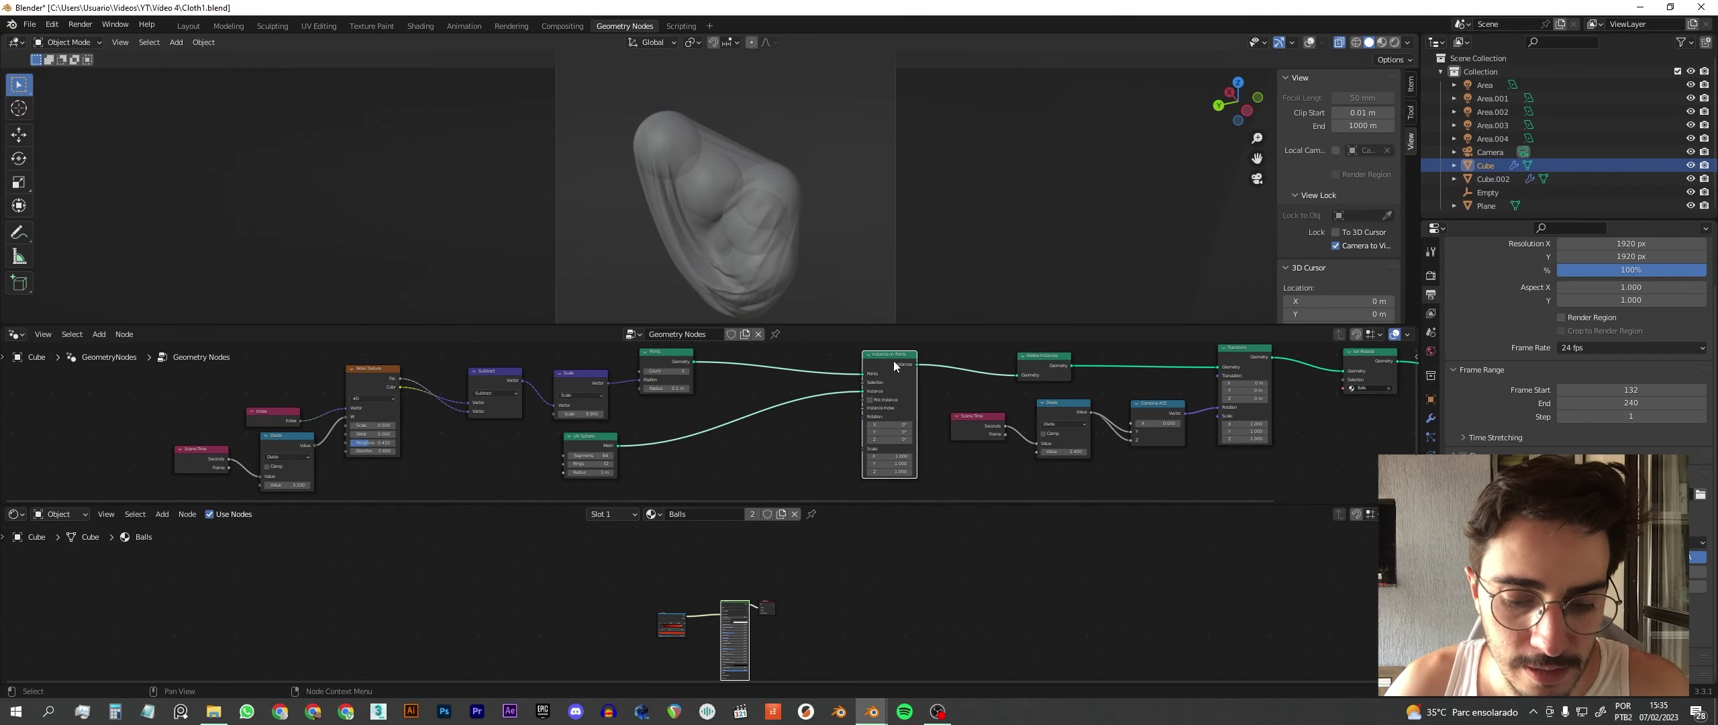
key("m")
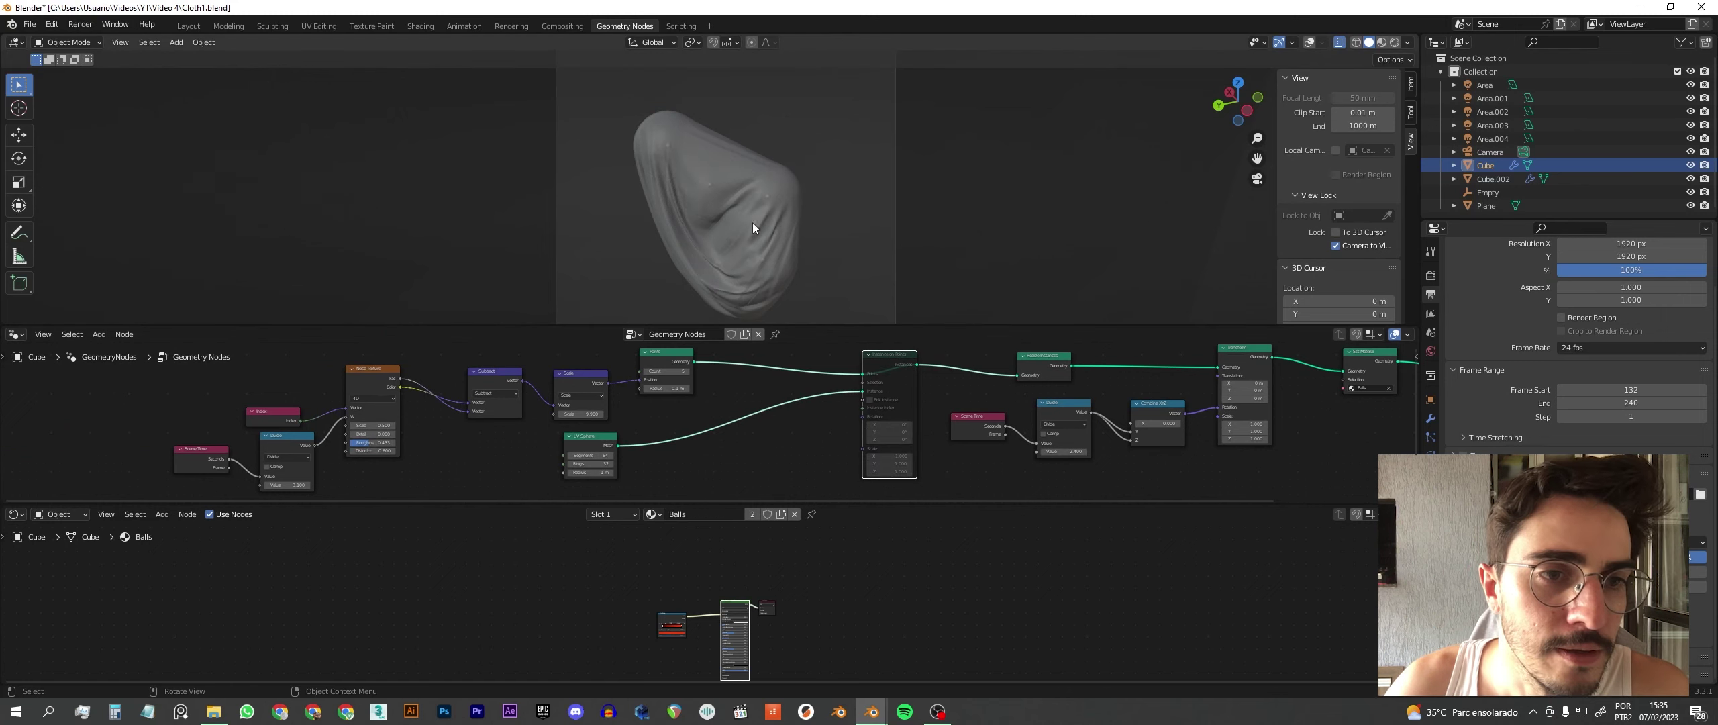
- Orbit and zoom the viewport to inspect the draped cloth without spheres
scroll(752, 222, "up", 5)
mouse_move(757, 233)
middle_mouse_down()
mouse_move(679, 175)
mouse_move(687, 153)
mouse_move(760, 232)
middle_mouse_up()
scroll(704, 169, "down", 5)
scroll(773, 232, "up", 3)
scroll(776, 232, "down", 3)
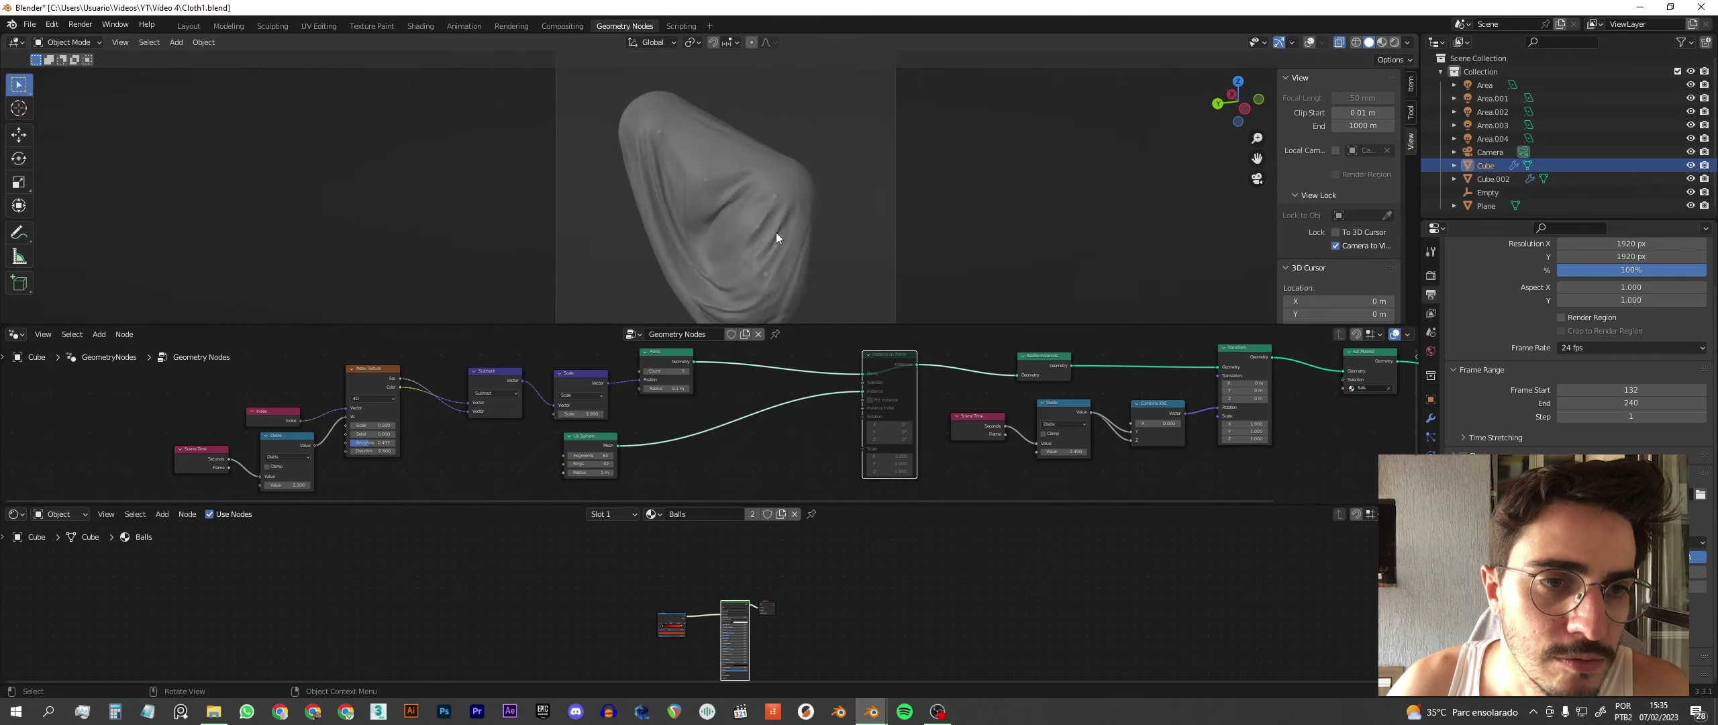
scroll(795, 260, "down", 2)
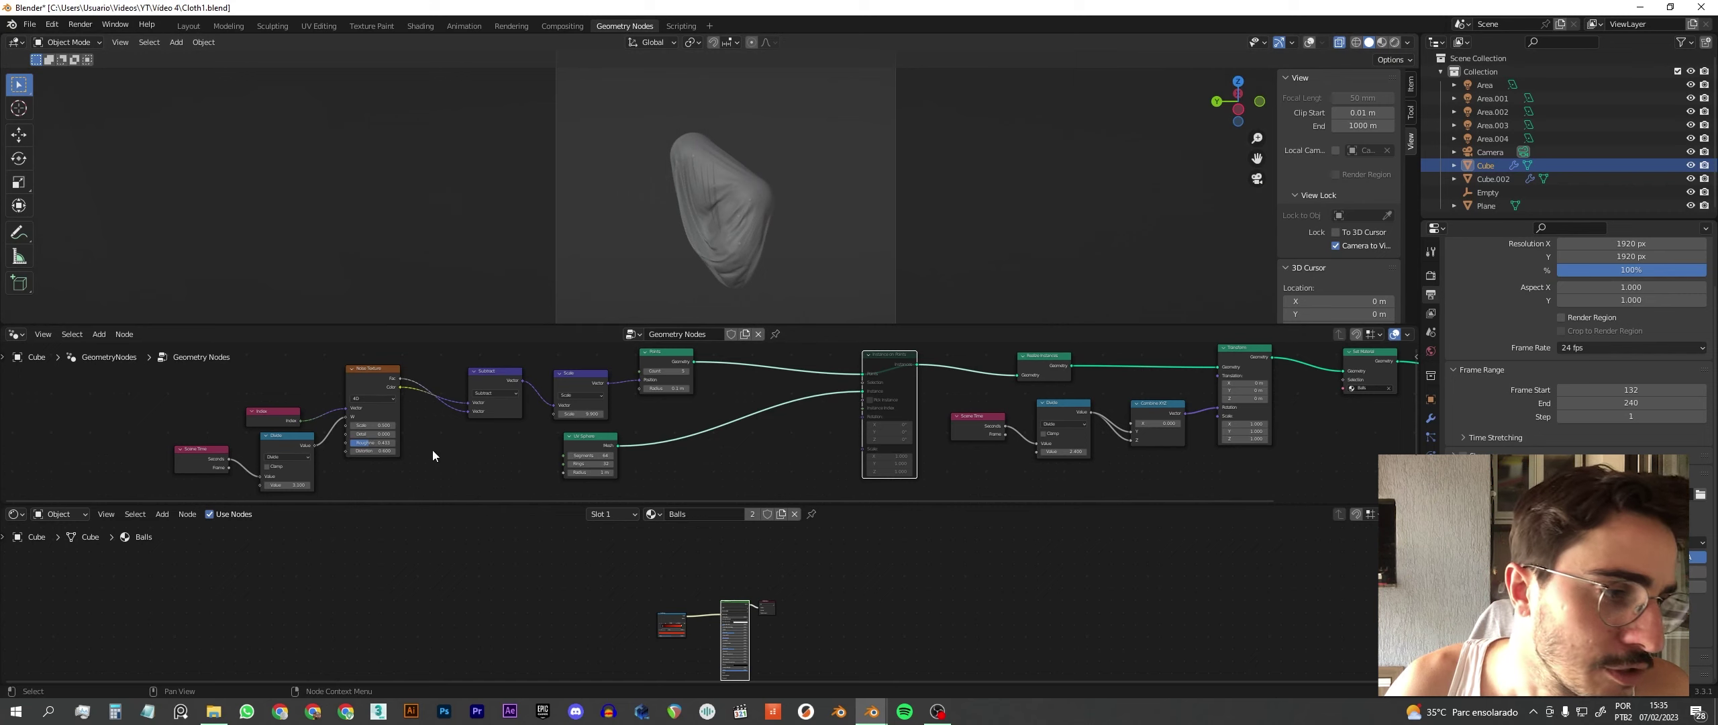
- Link the Points node's output directly to the Group Output Geometry input
middle_click_drag(433, 456, 462, 433)
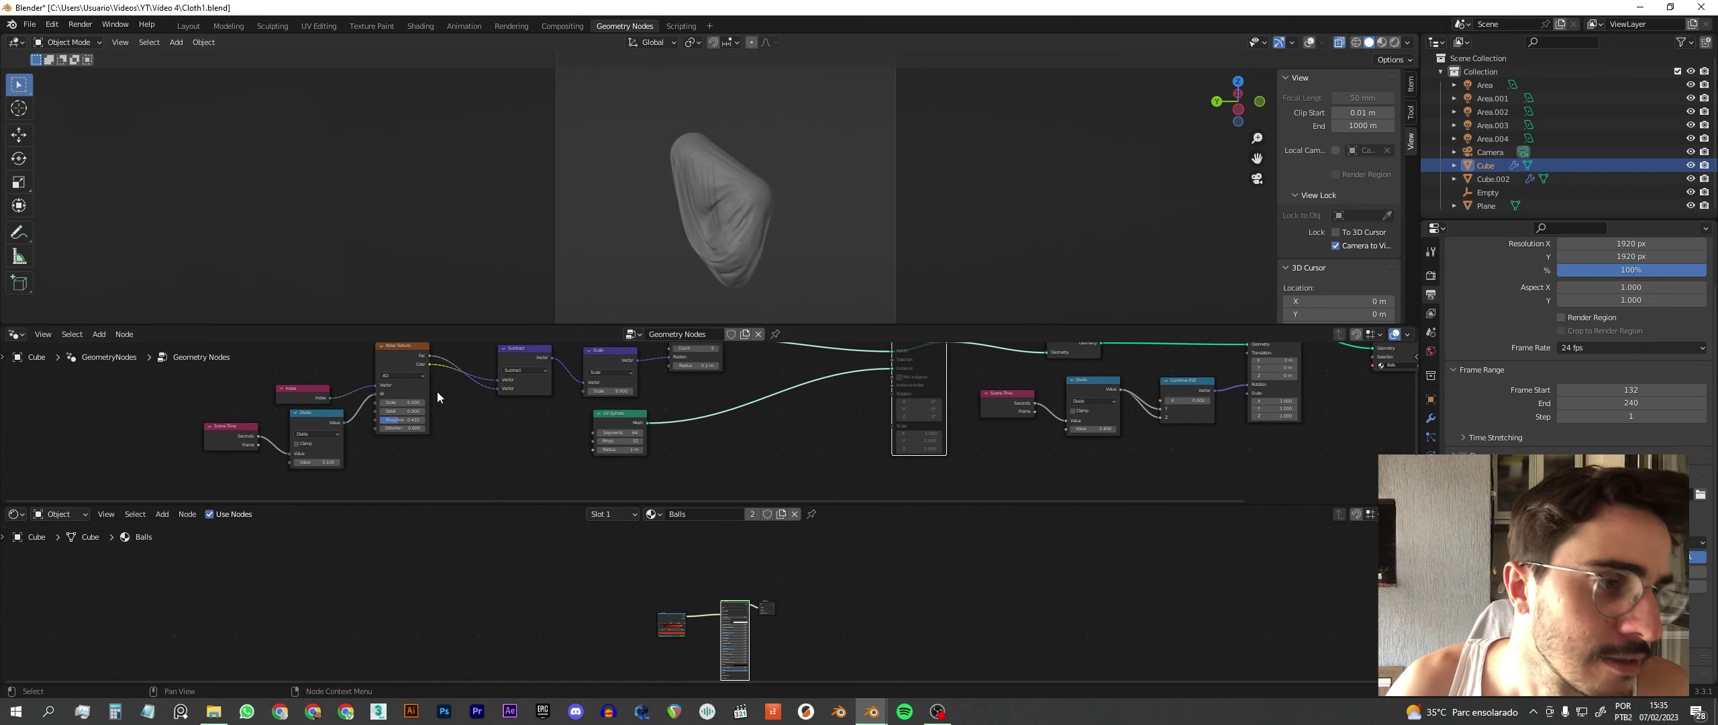
middle_click_drag(474, 389, 507, 397)
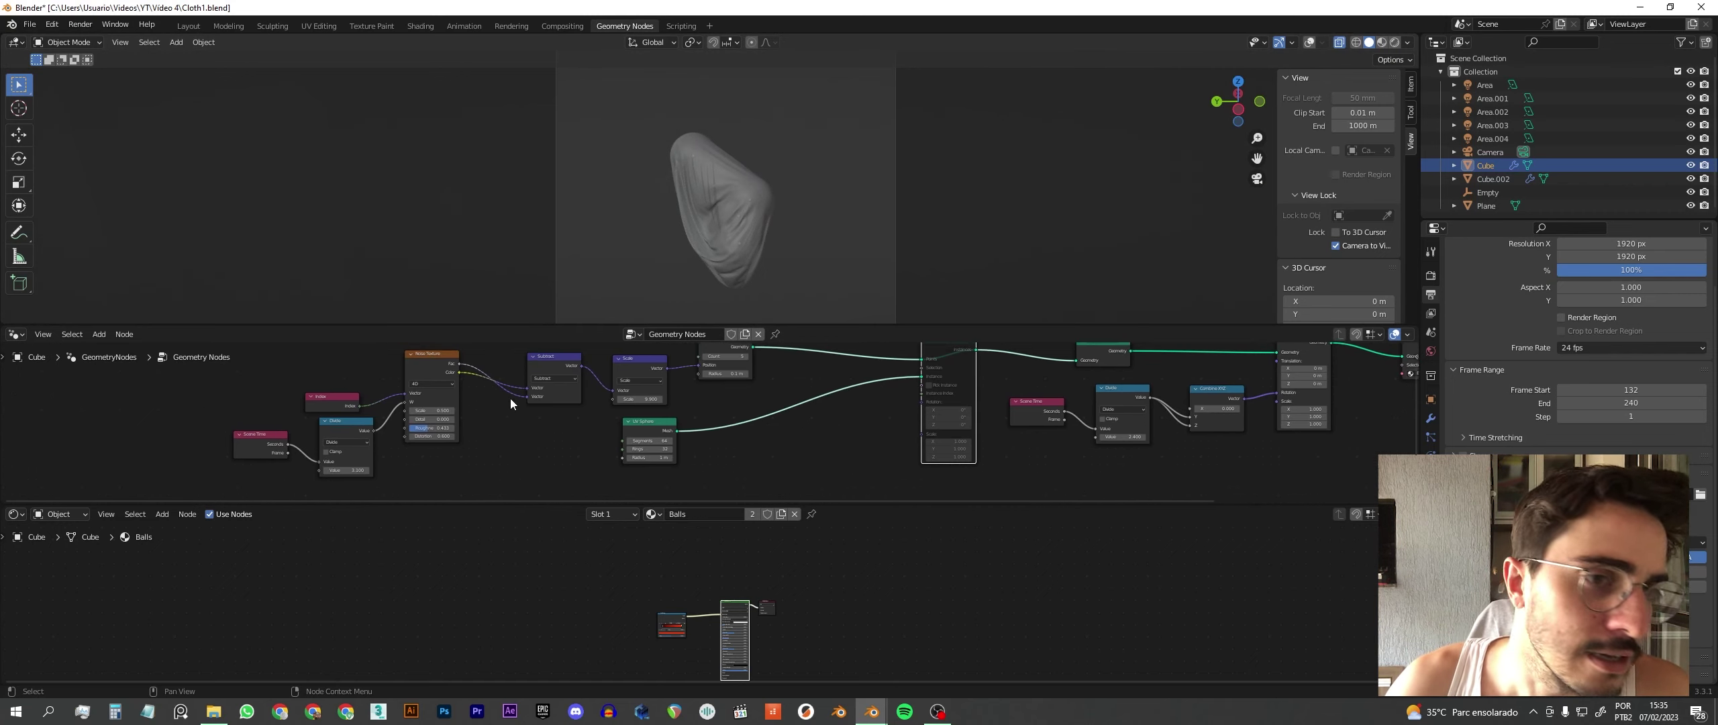
middle_click_drag(708, 401, 716, 420)
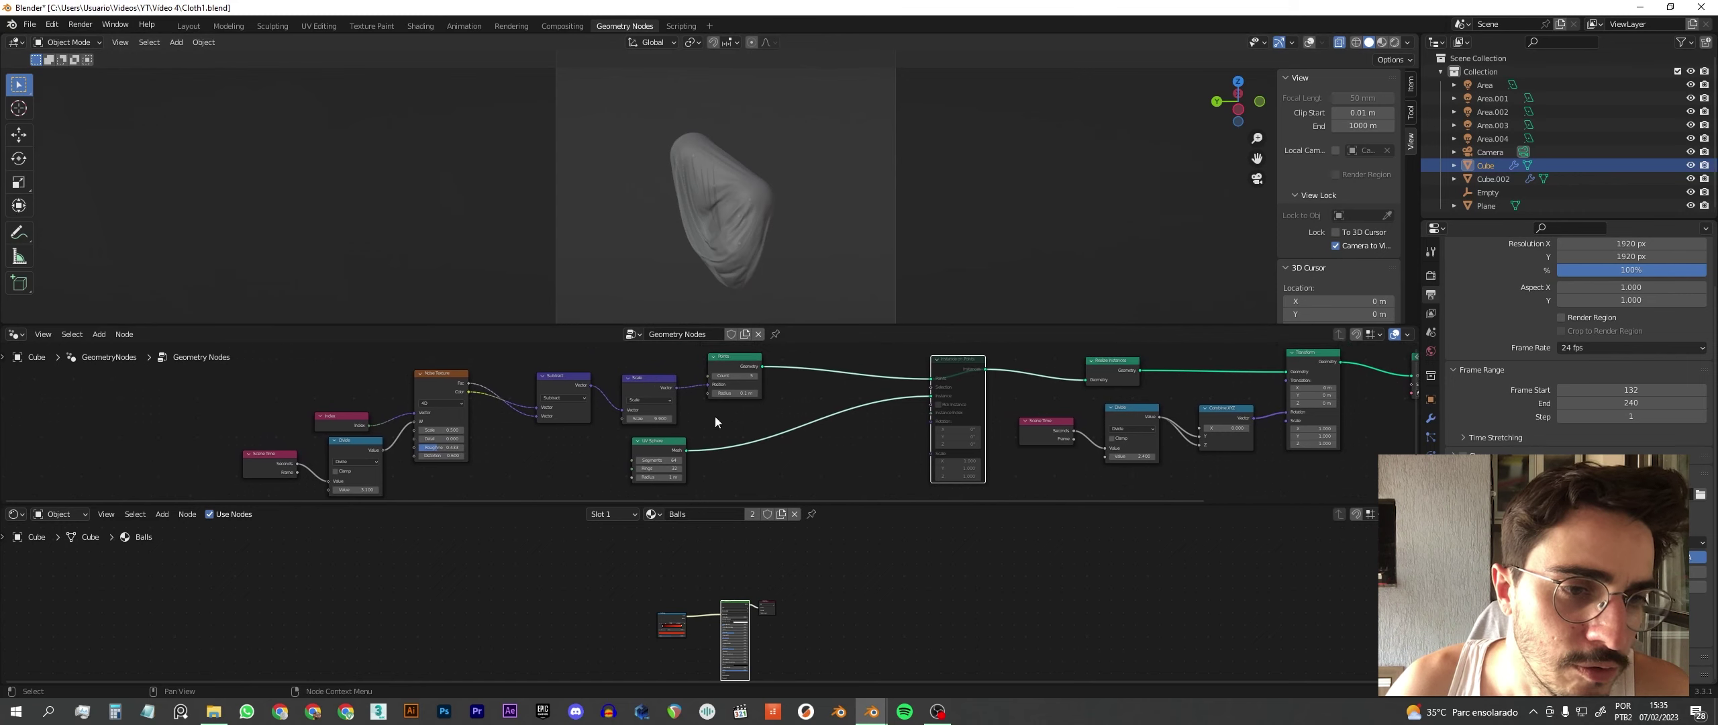
left_click(740, 363)
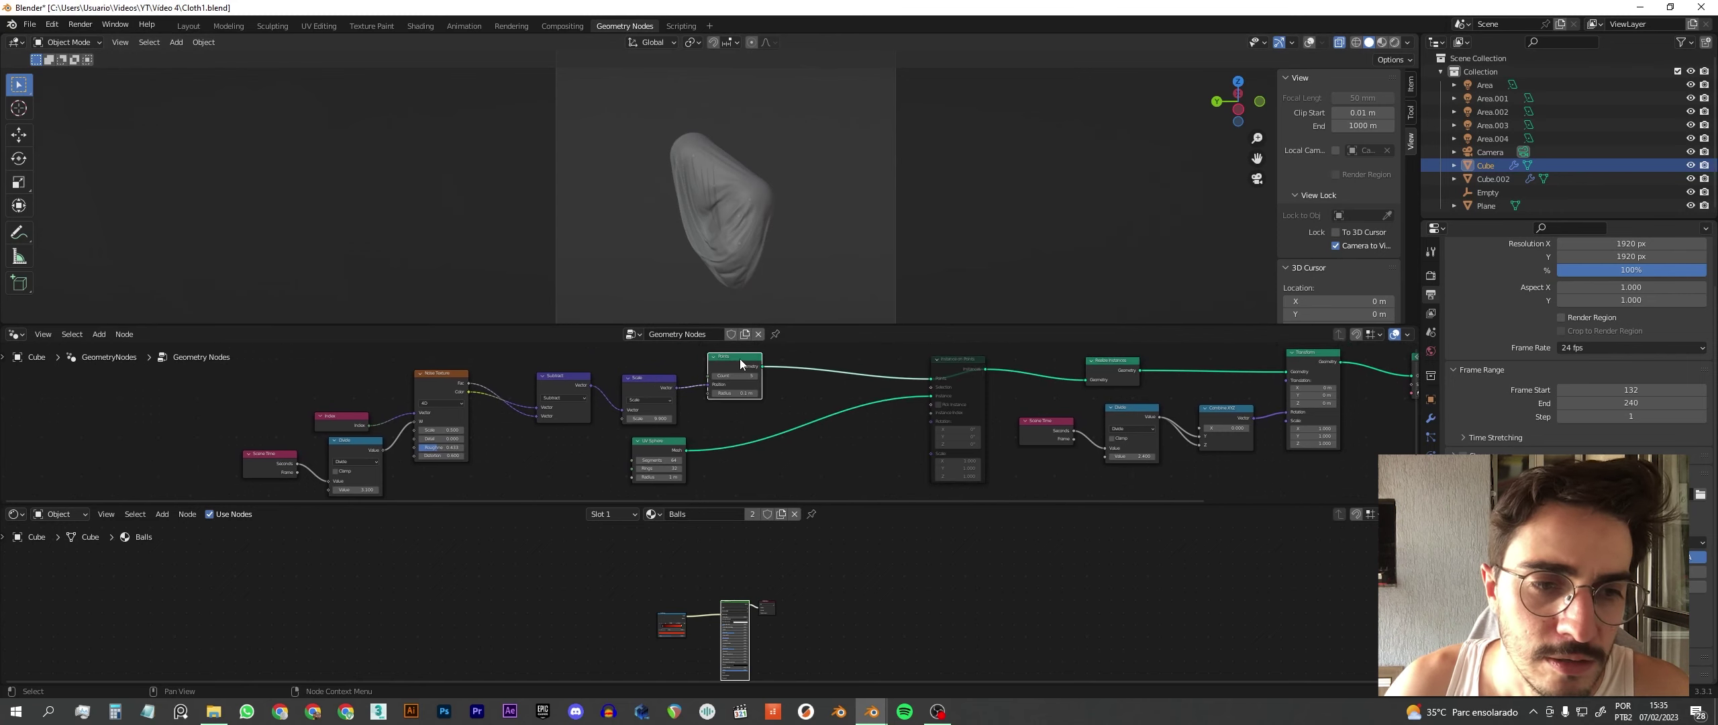
middle_click_drag(819, 363, 550, 389)
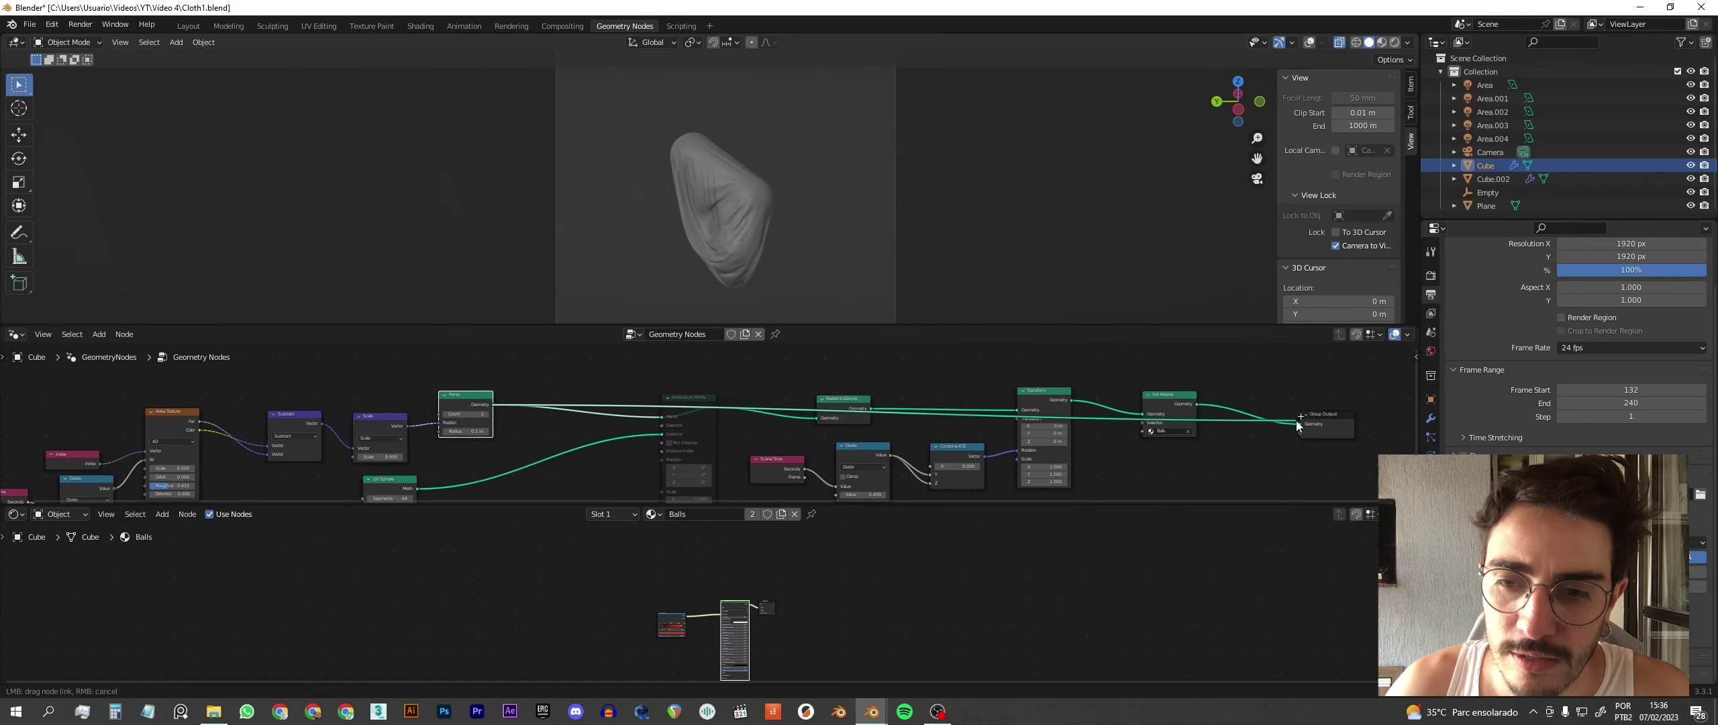
left_click_drag(824, 411, 1301, 423)
middle_click_drag(725, 180, 730, 186)
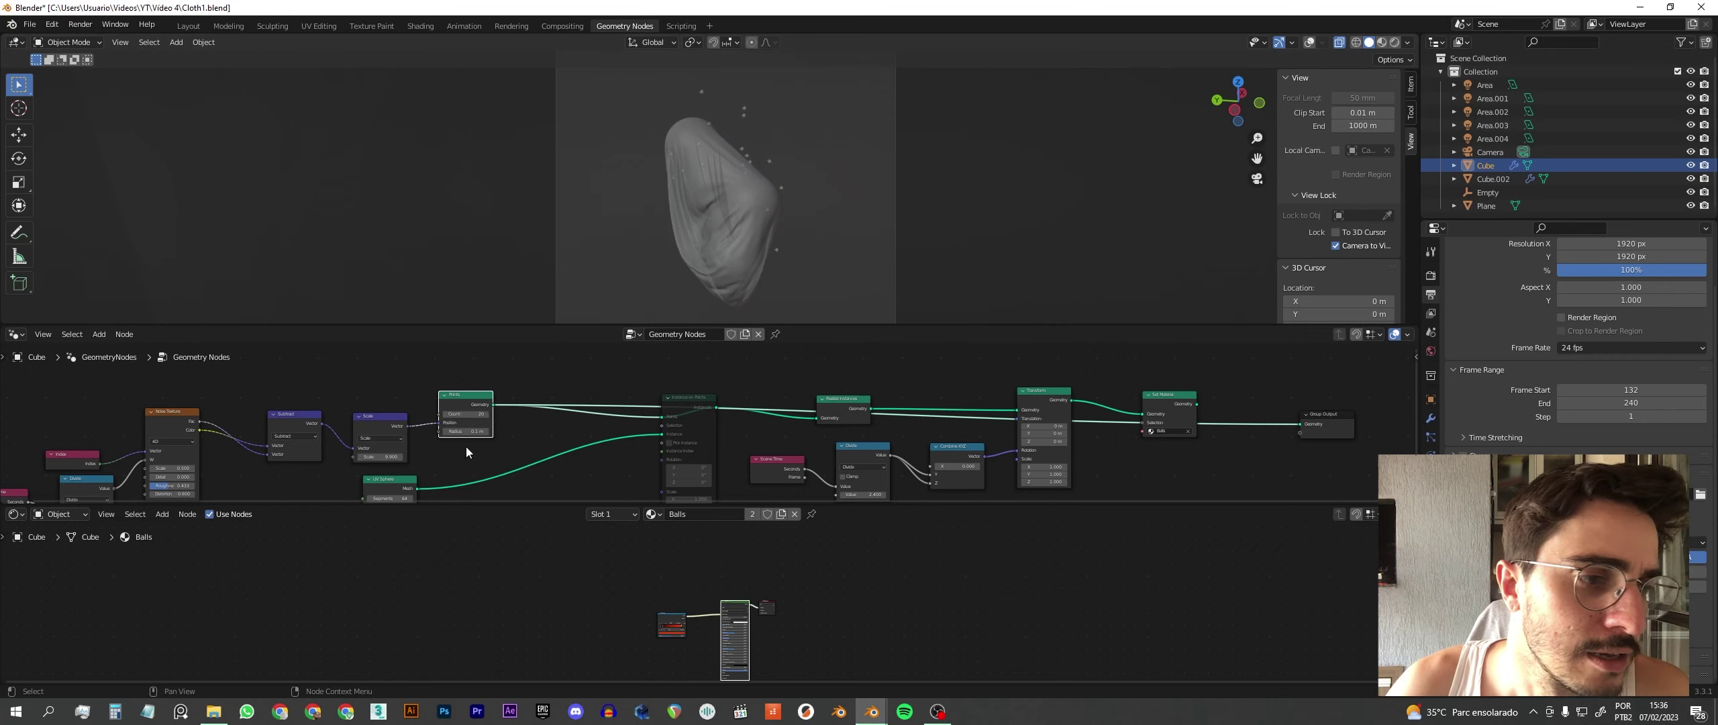
middle_click_drag(228, 404, 451, 365)
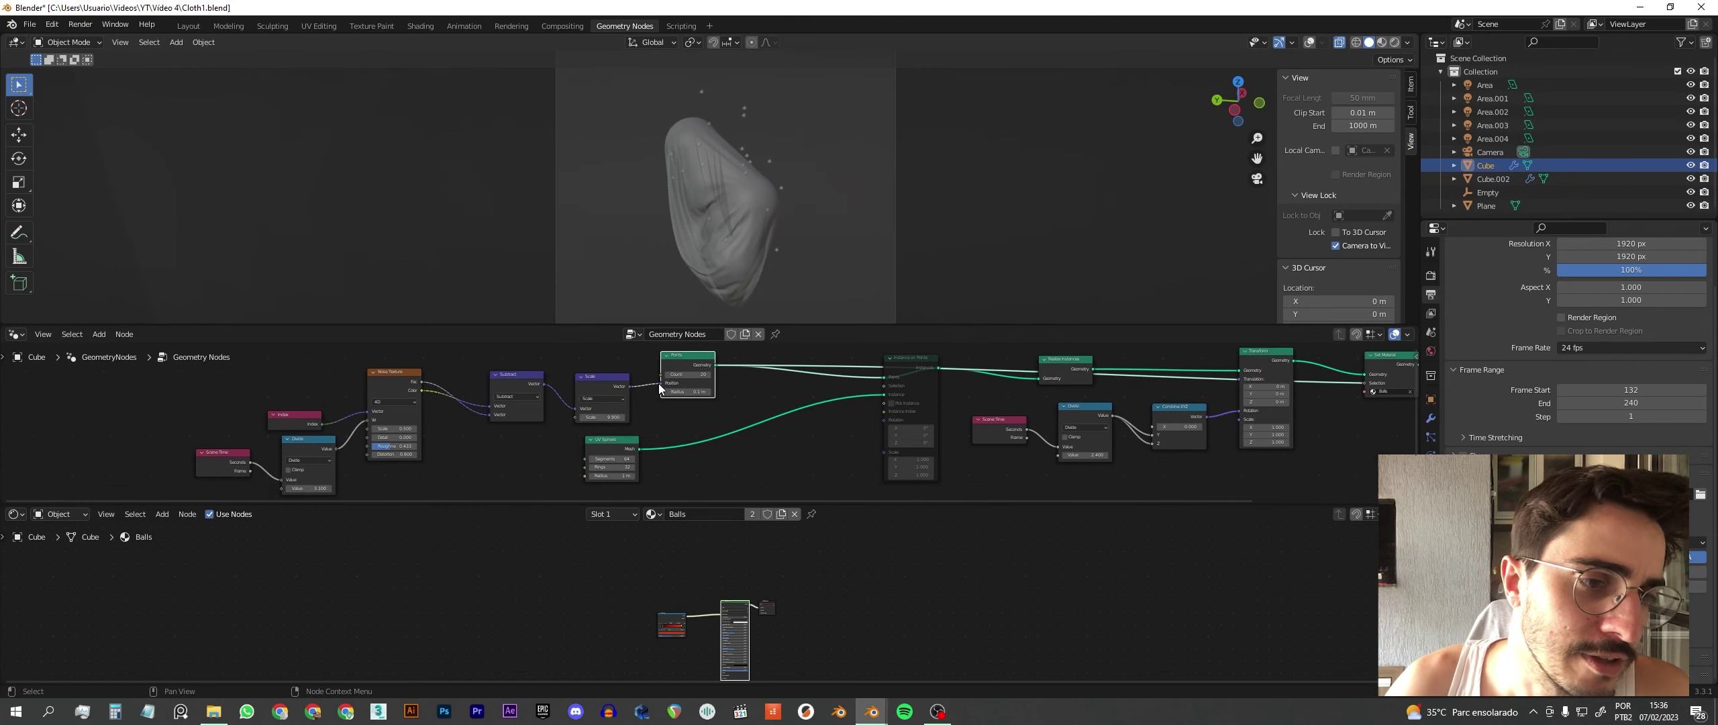
middle_click_drag(393, 481, 459, 463)
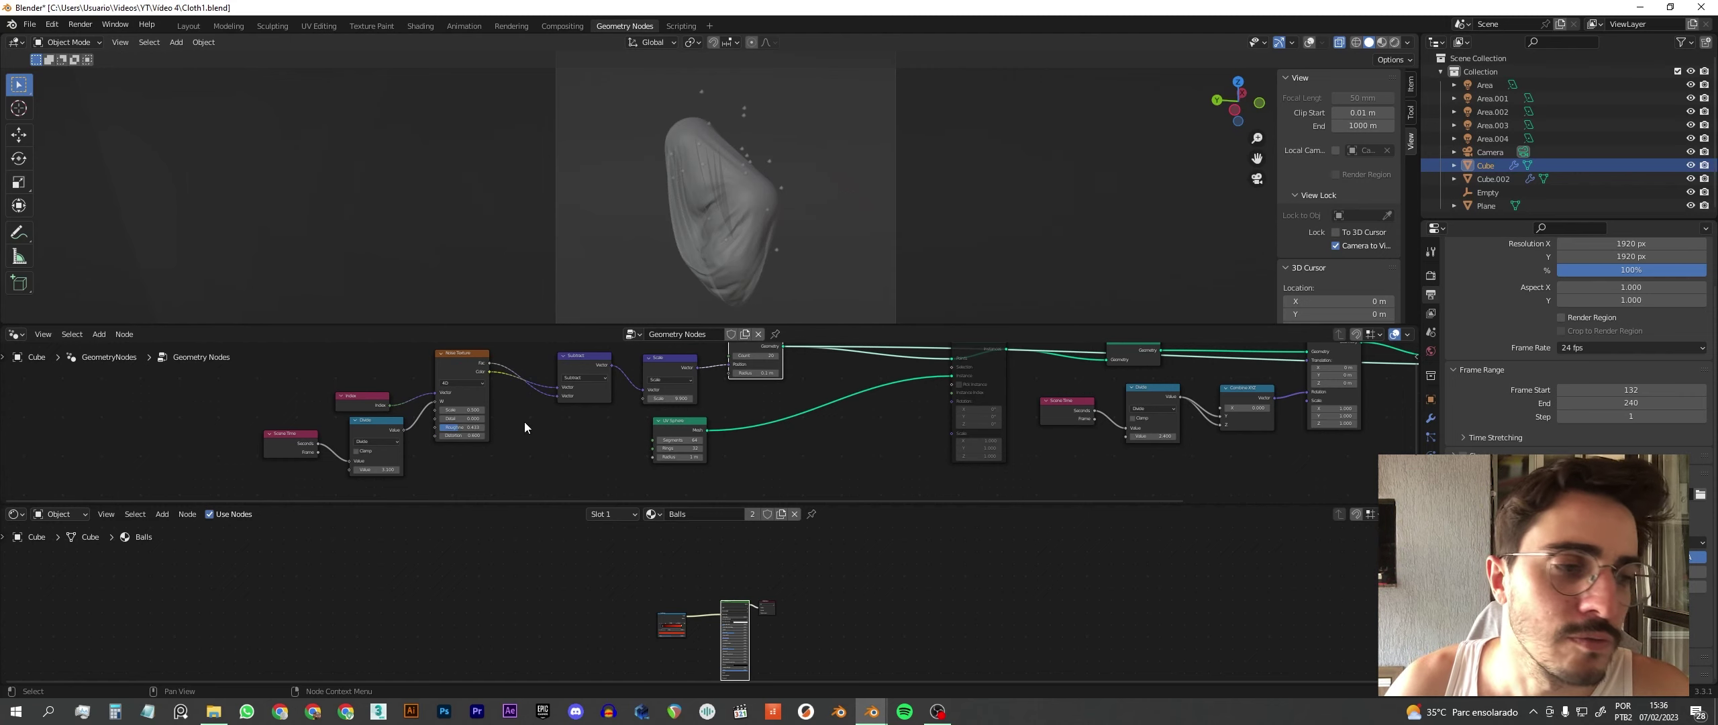
- Nudge the Index node and route Set Material's output into the Group Output
middle_click_drag(521, 430, 505, 439)
left_click_drag(343, 405, 338, 396)
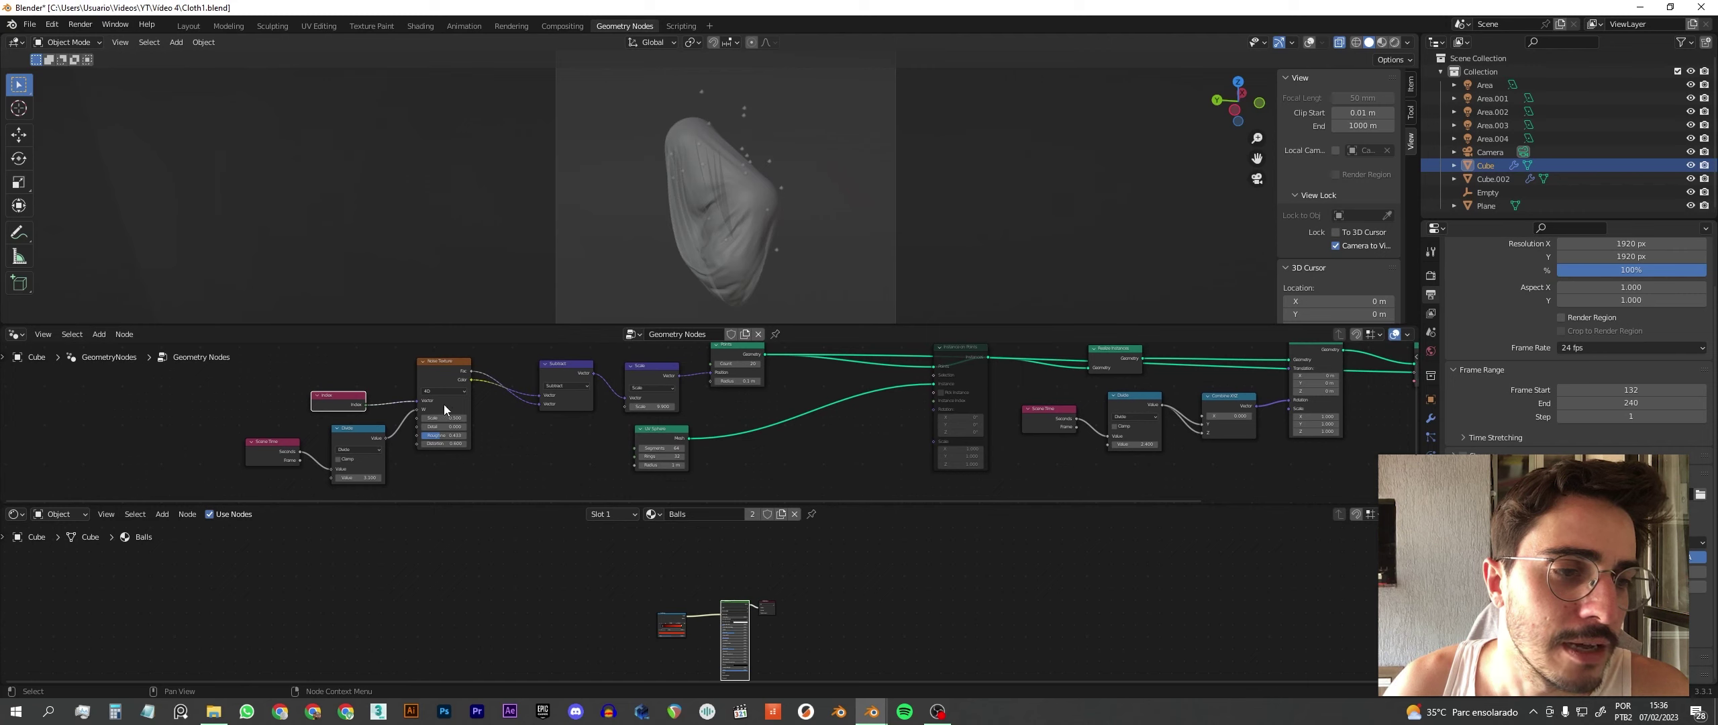
middle_click_drag(521, 422, 531, 430)
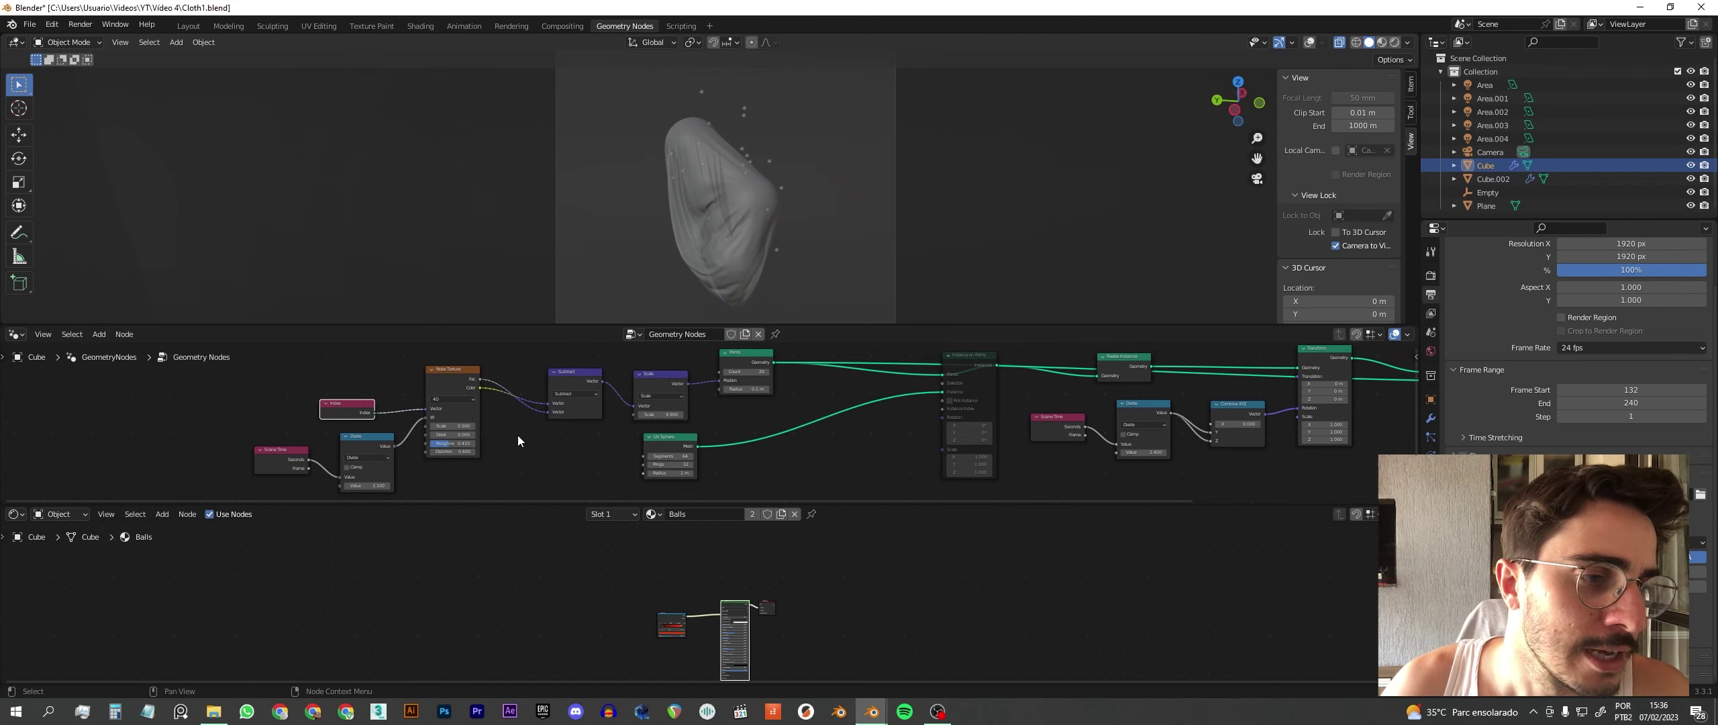
middle_click_drag(550, 419, 393, 423)
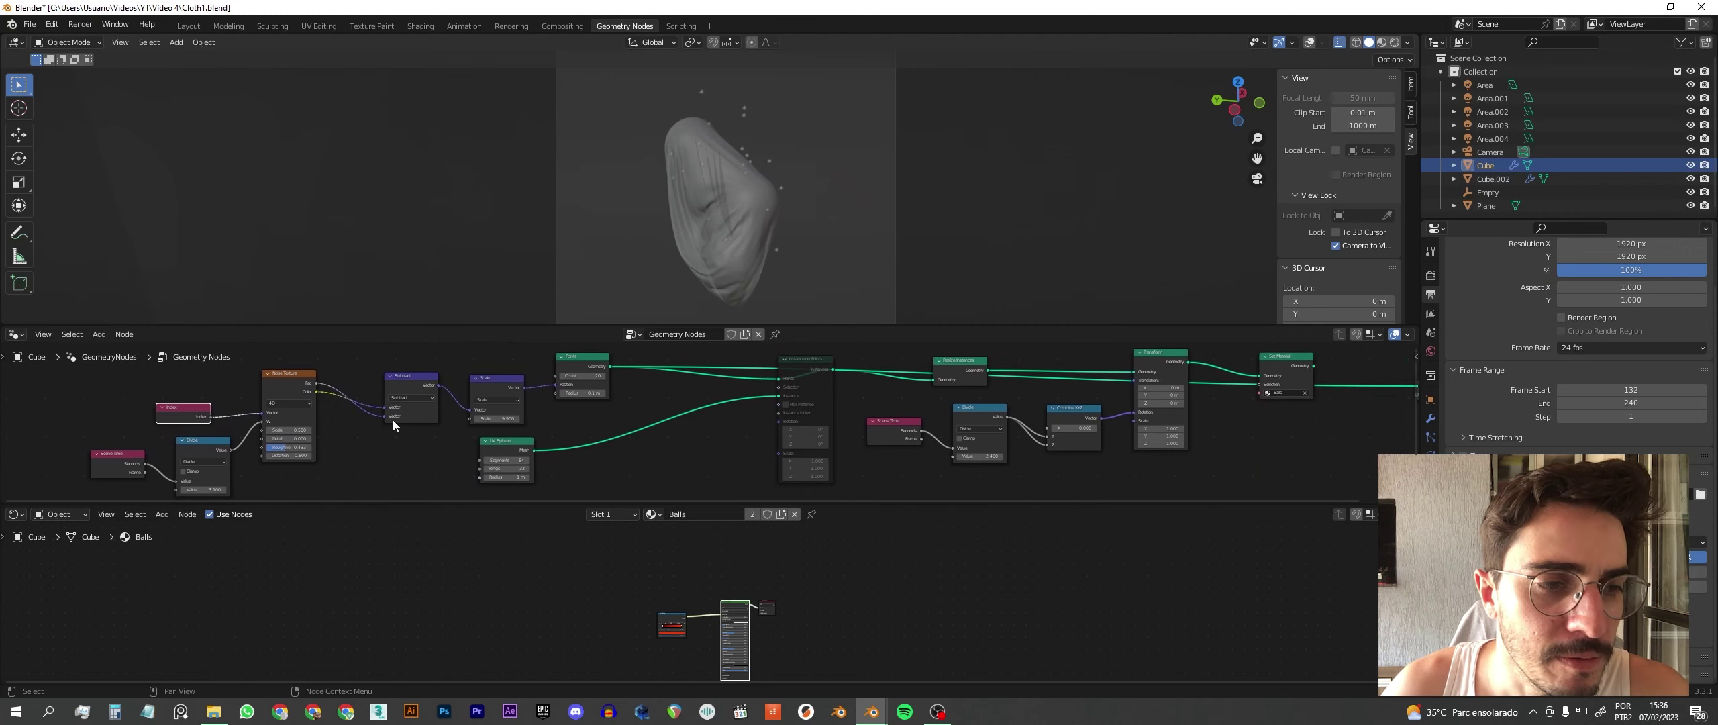
middle_click_drag(634, 402, 512, 396)
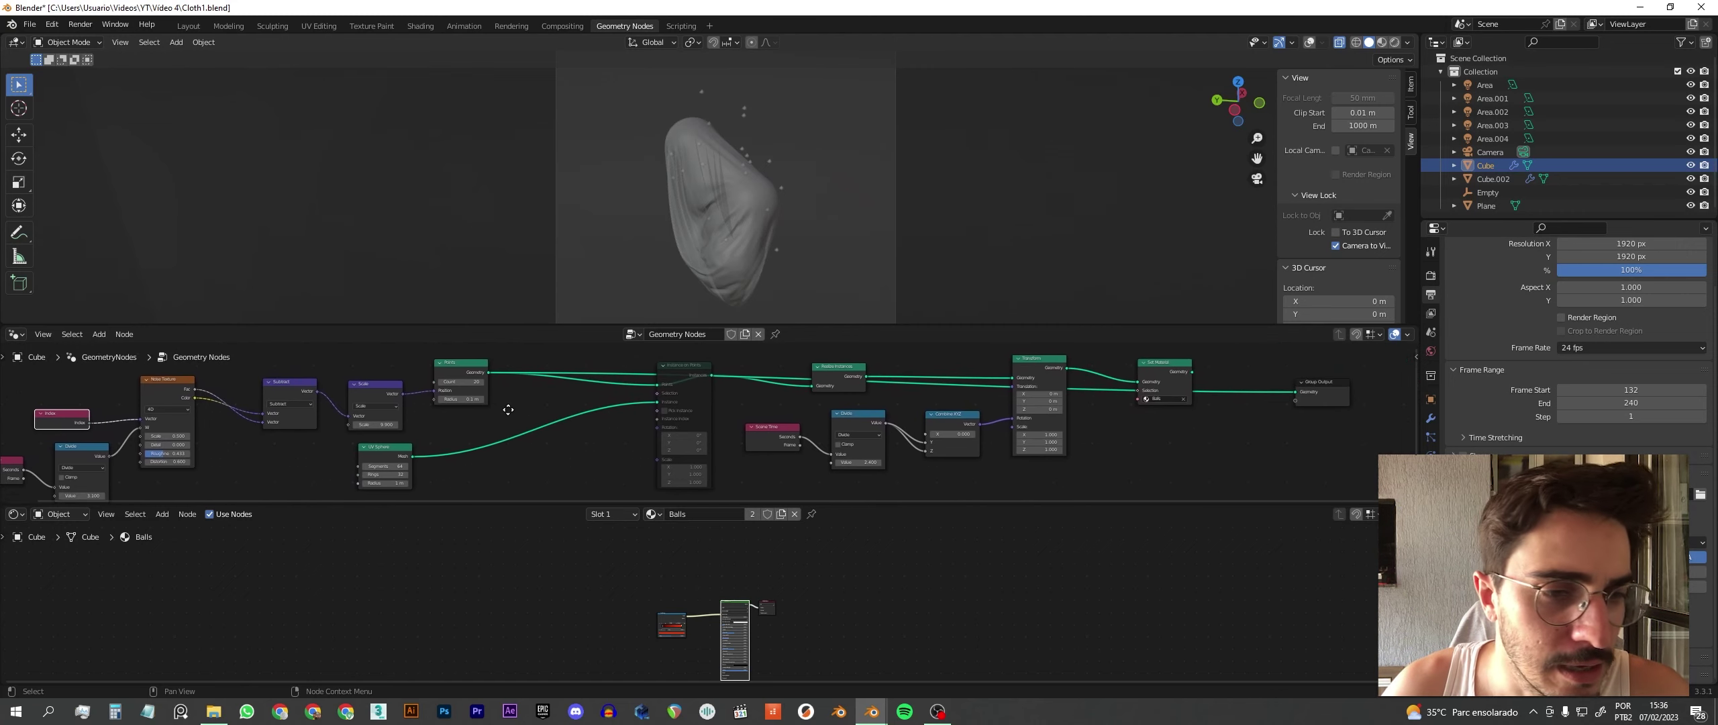
left_click_drag(488, 372, 658, 389)
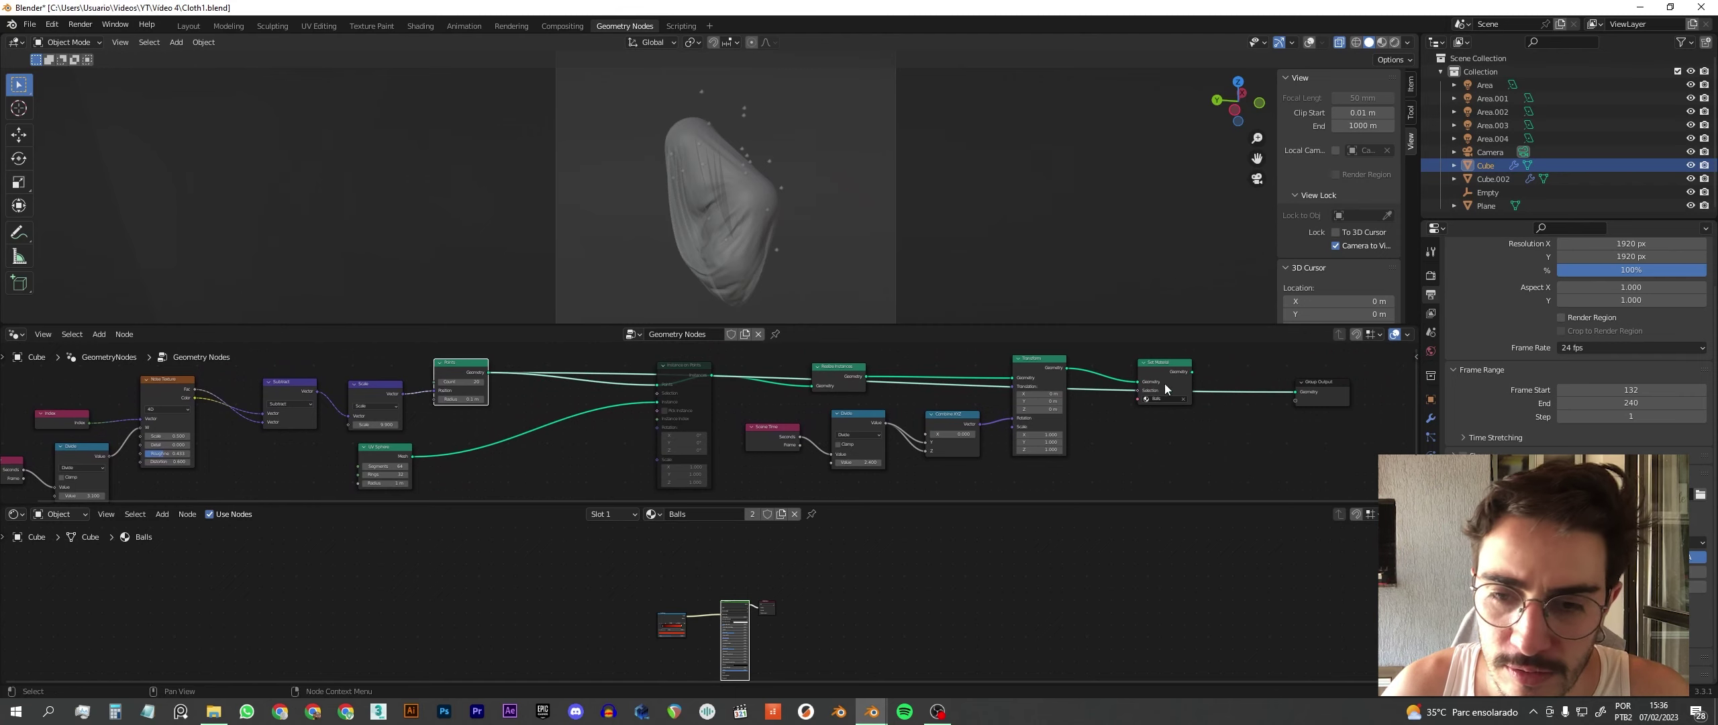
mouse_move(1295, 392)
left_mouse_down()
mouse_move(1237, 381)
mouse_move(1295, 392)
left_mouse_up()
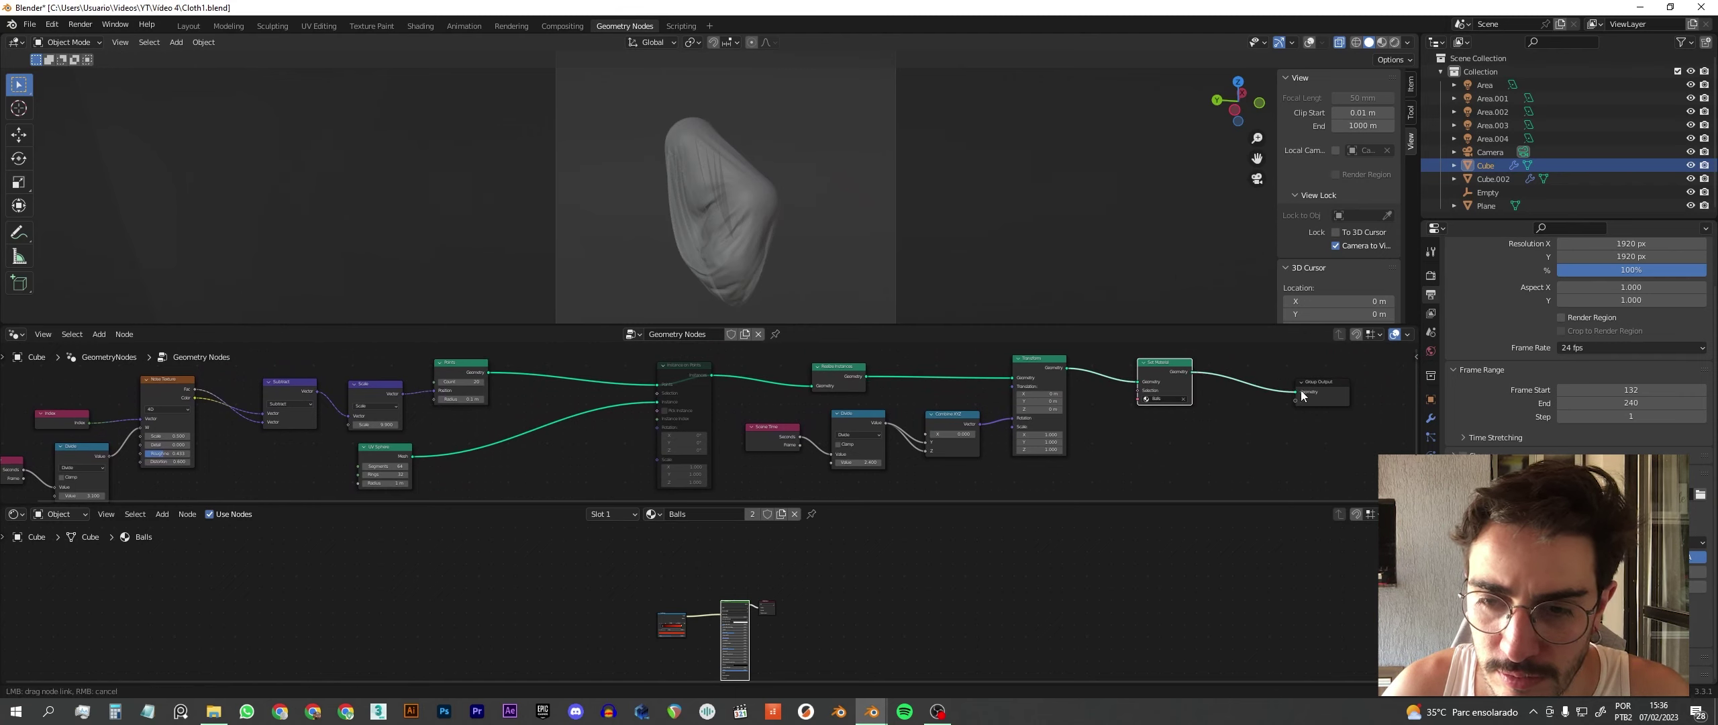
- Unmute the Instance on Points node so the spheres reappear inside the cloth
left_click(678, 370)
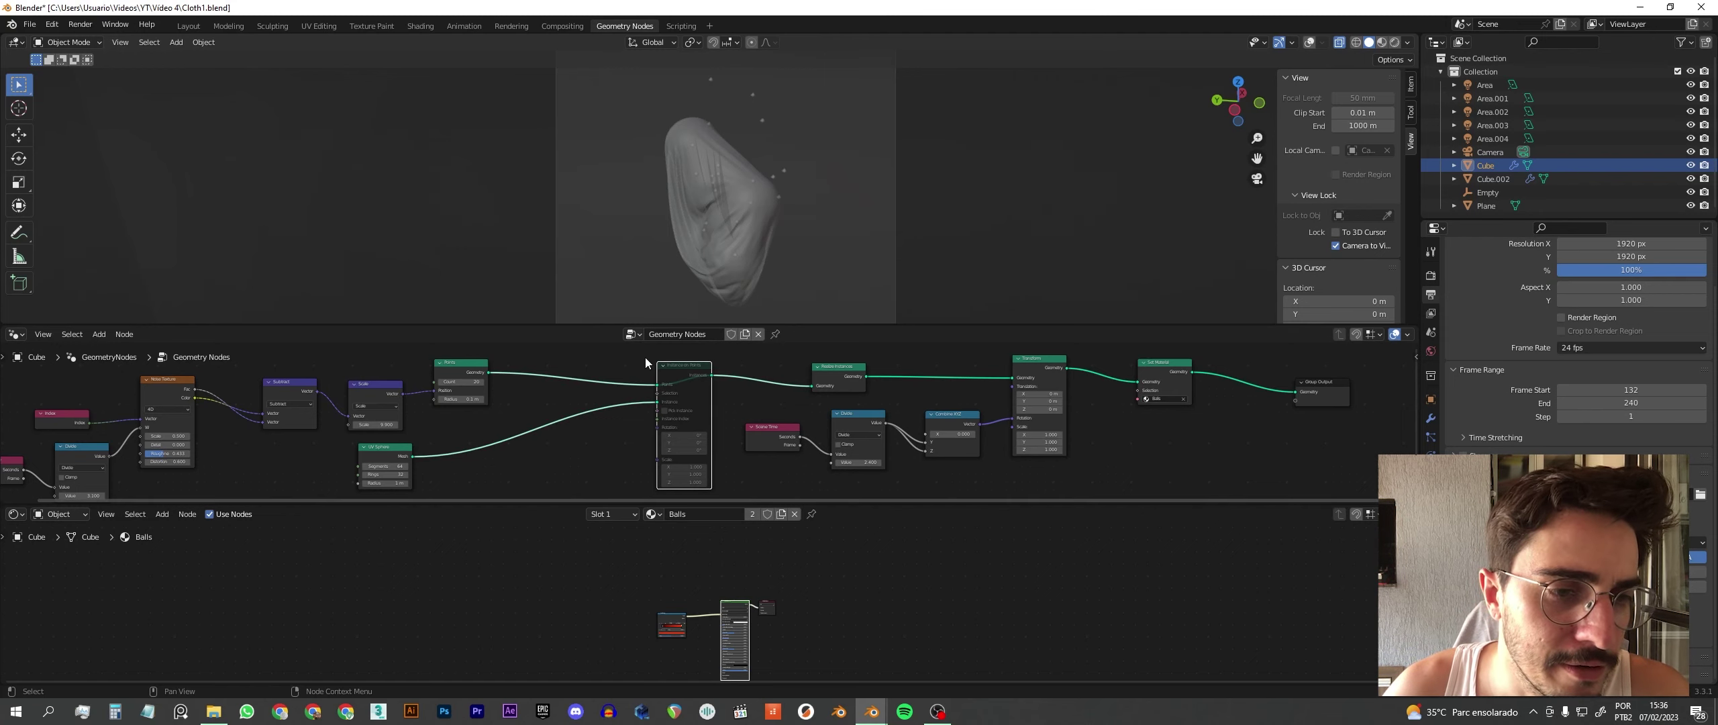
left_click(737, 360)
left_click(672, 369)
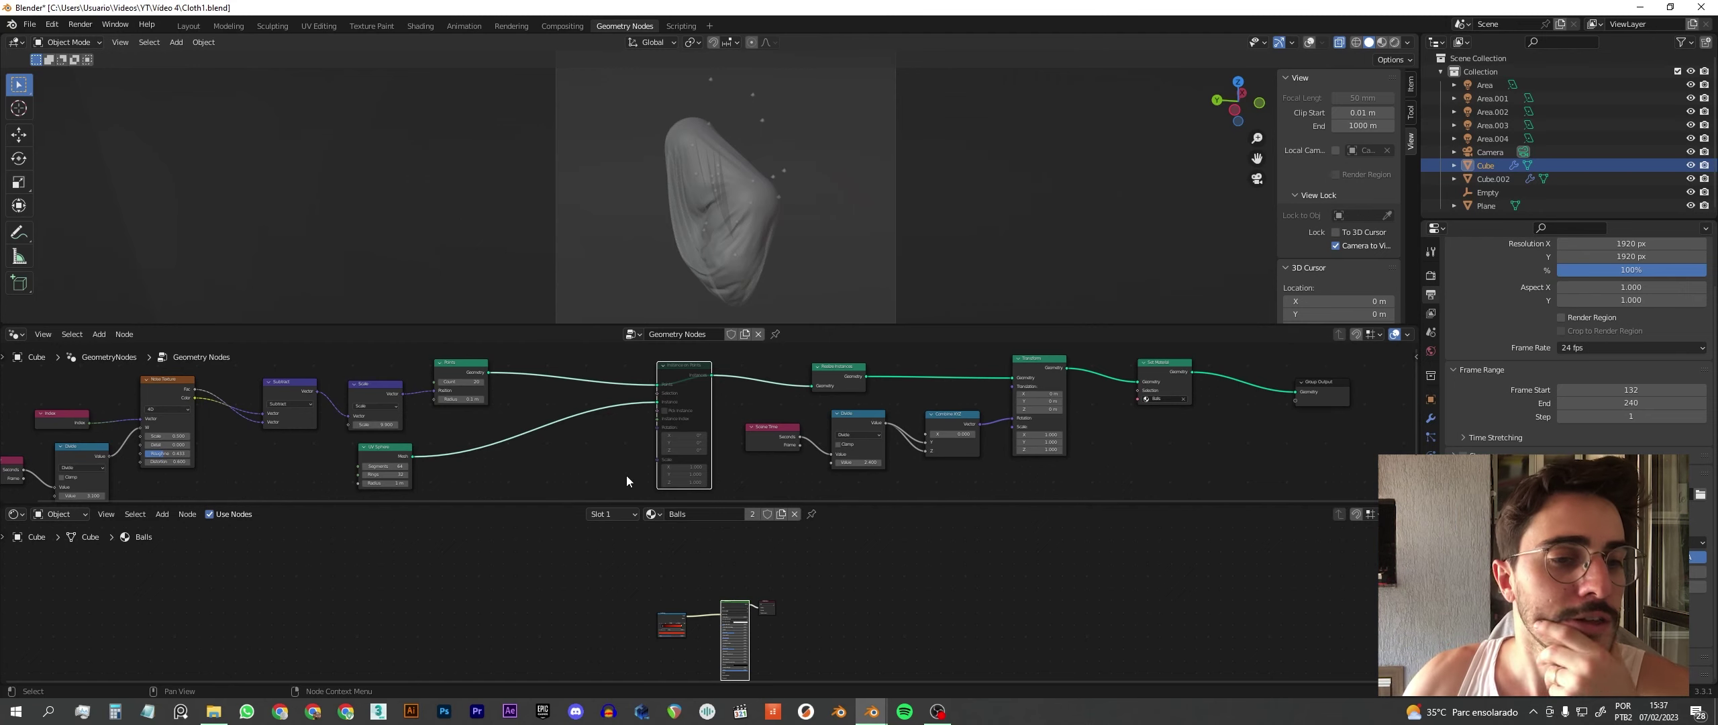
key("m")
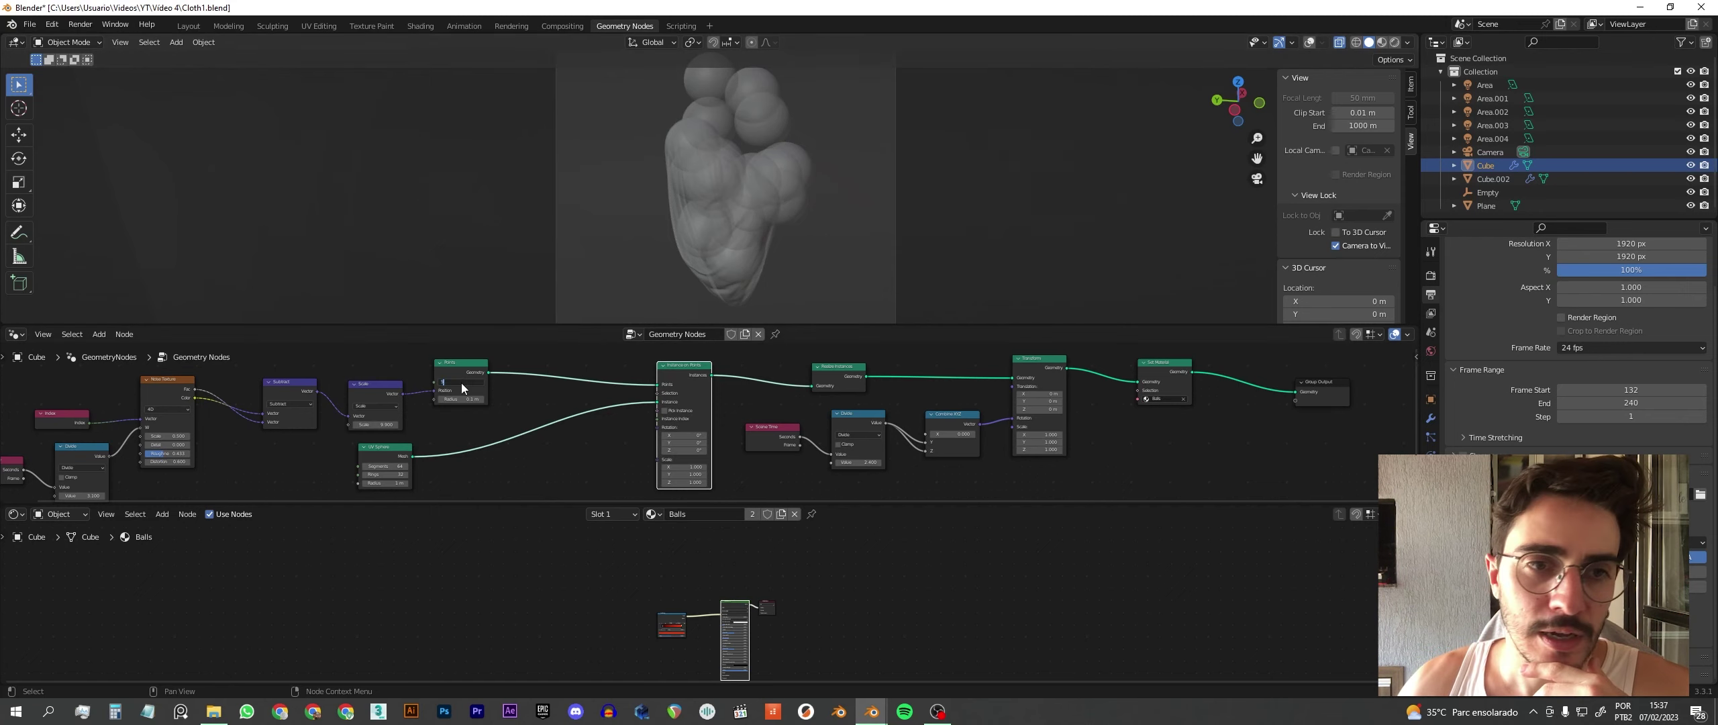
- Set the point count to 5 and move the UV Sphere node up beside Instance on Points
key("Return")
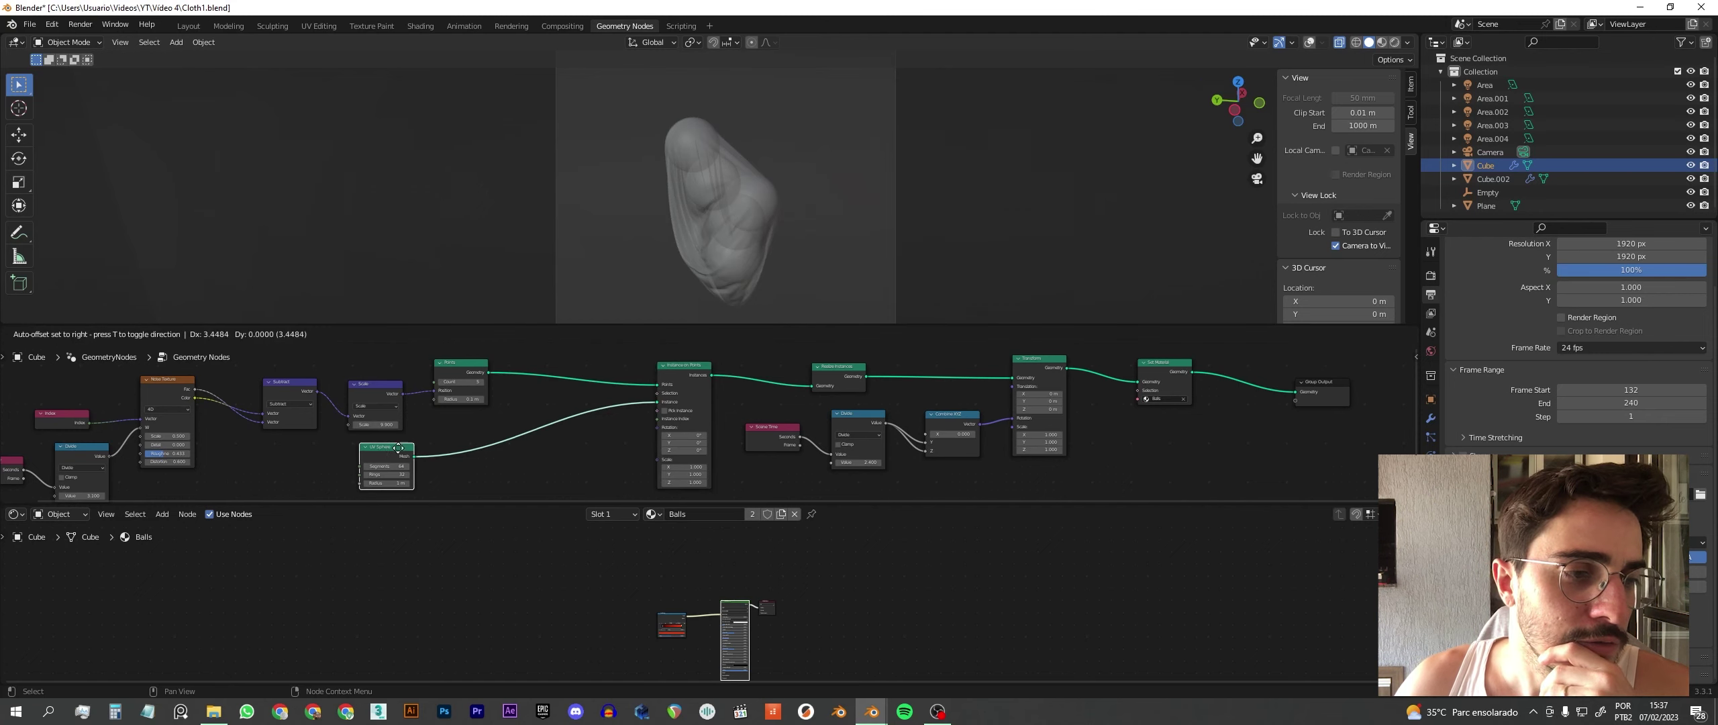
left_click_drag(383, 447, 545, 433)
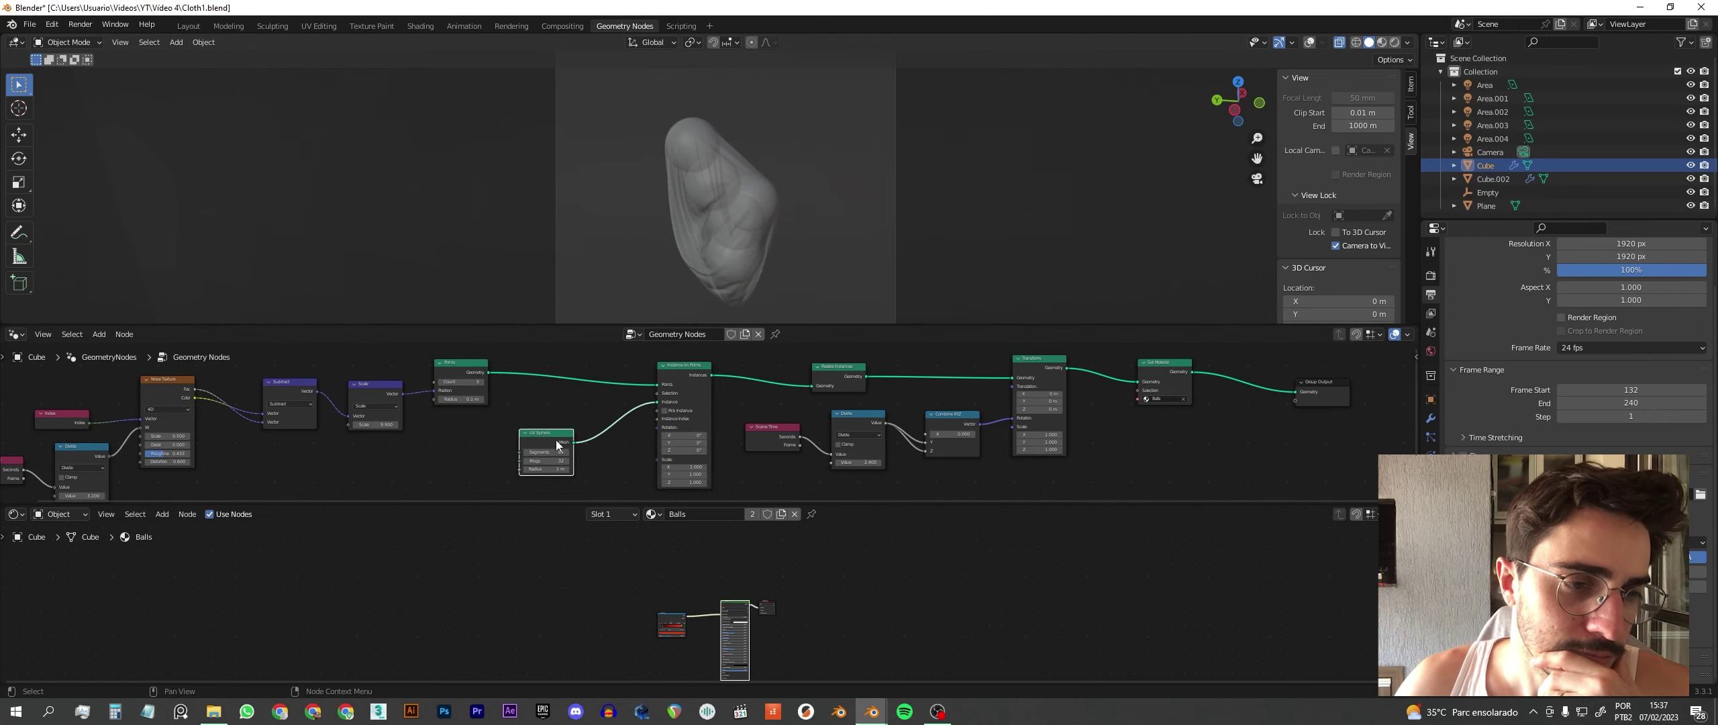
left_click_drag(559, 427, 537, 398)
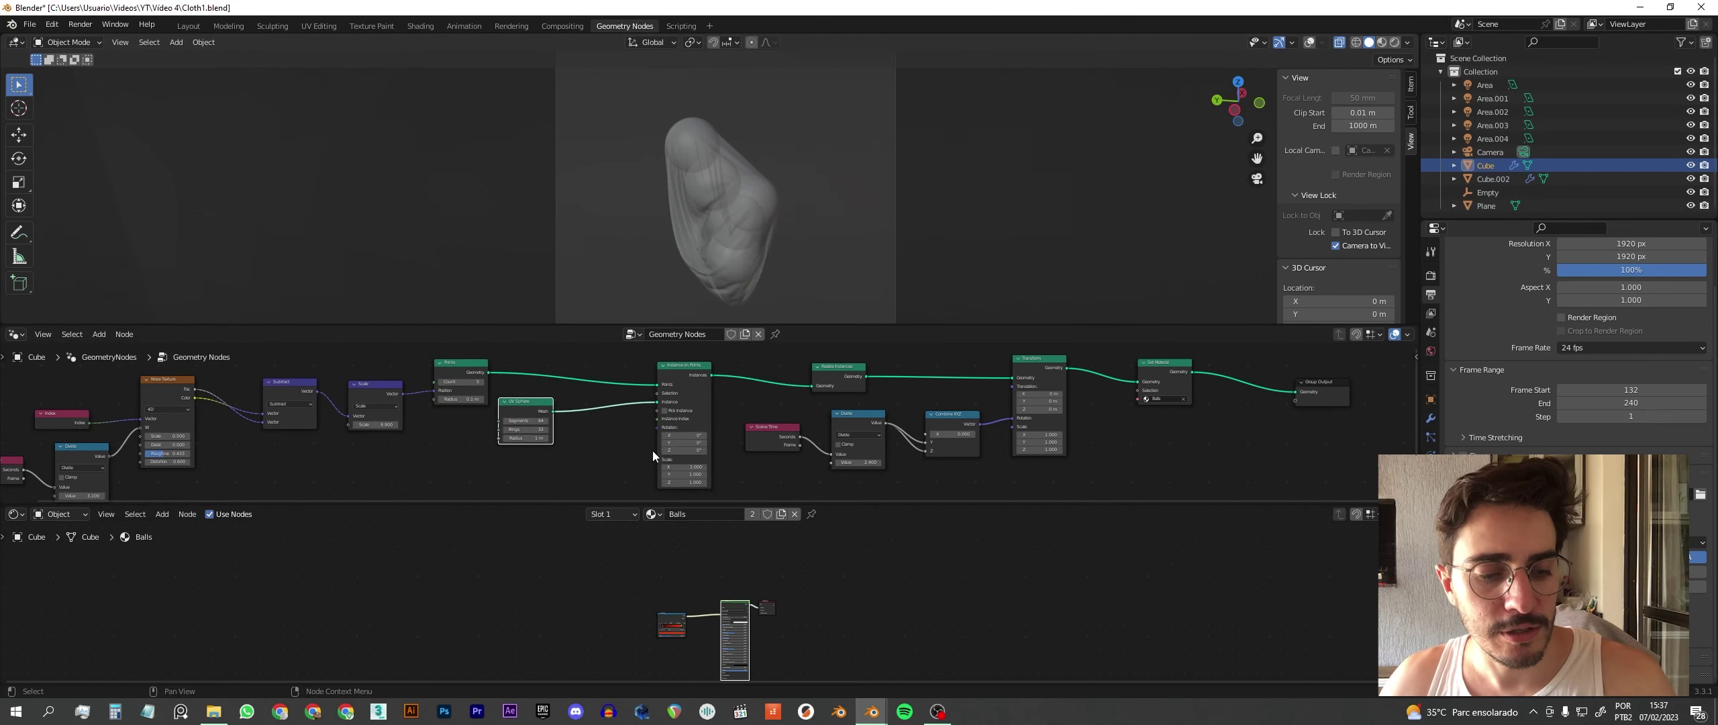
key("shift+a")
left_click(614, 406)
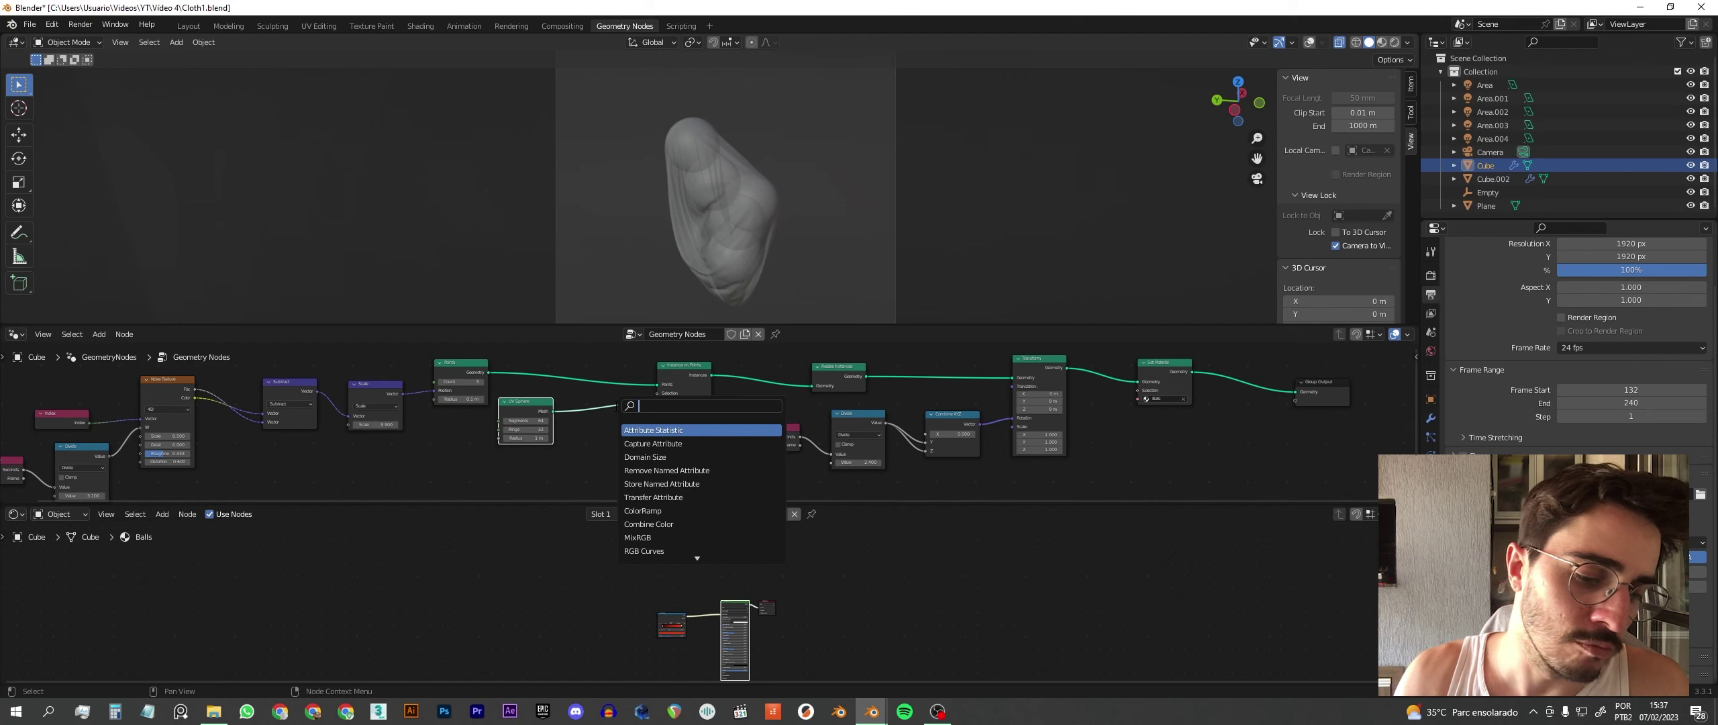
- Add a Cube node and connect its Mesh output to the Instance socket of Instance on Points
type("cube")
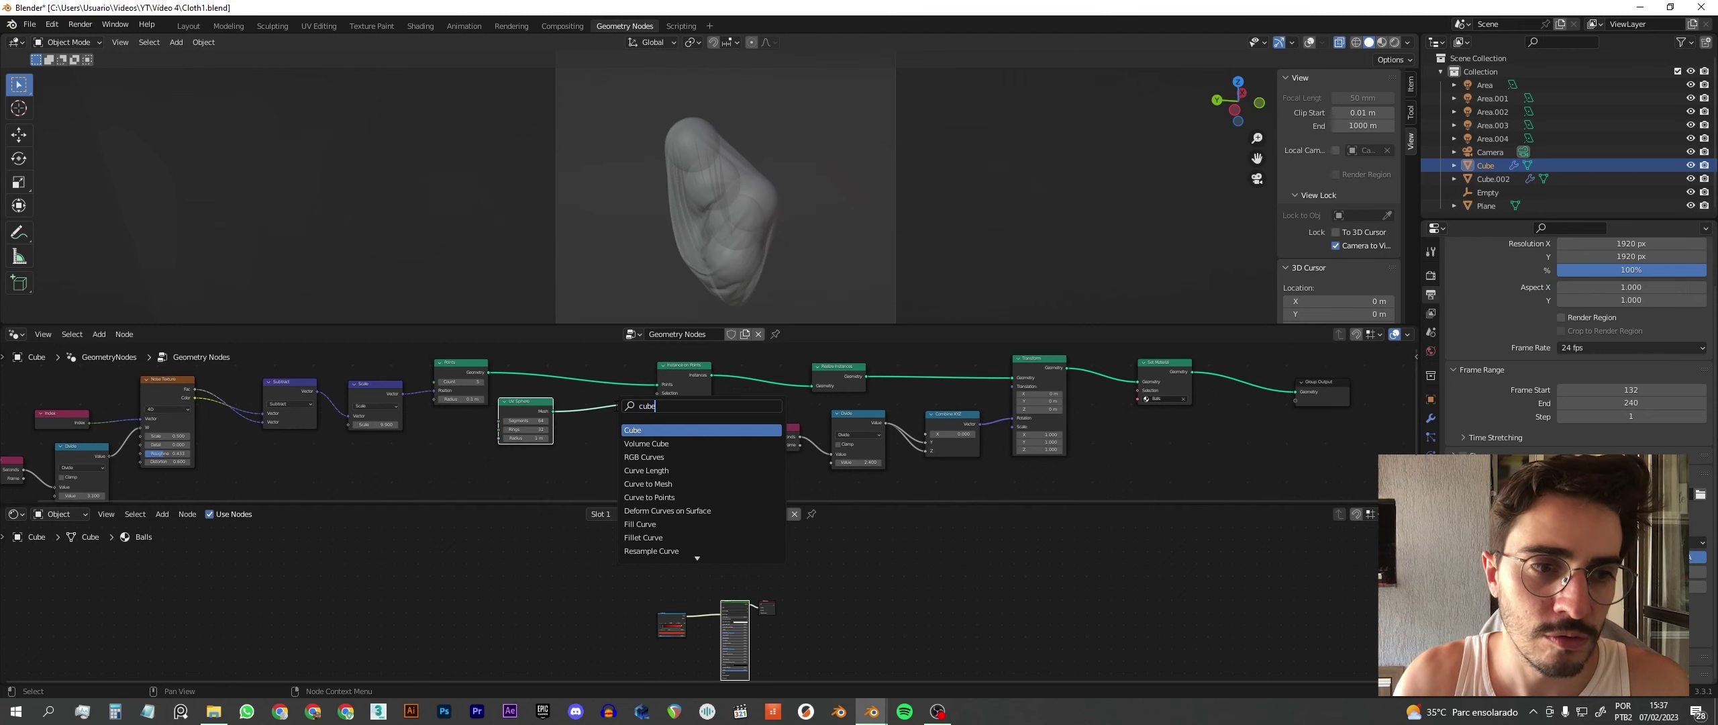
key("Return")
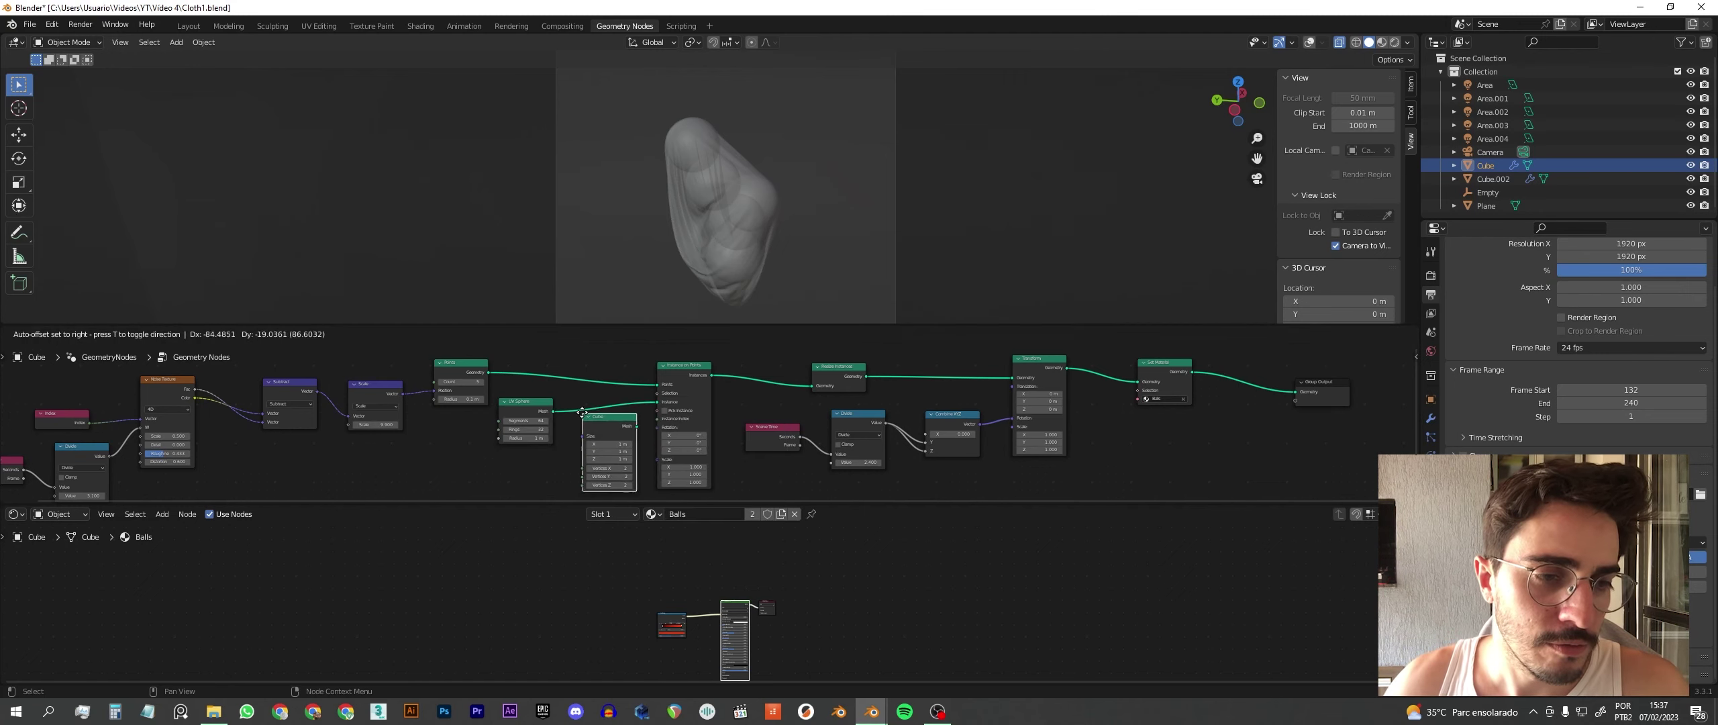
left_click(575, 424)
left_click_drag(630, 437, 658, 403)
scroll(722, 165, "up", 5)
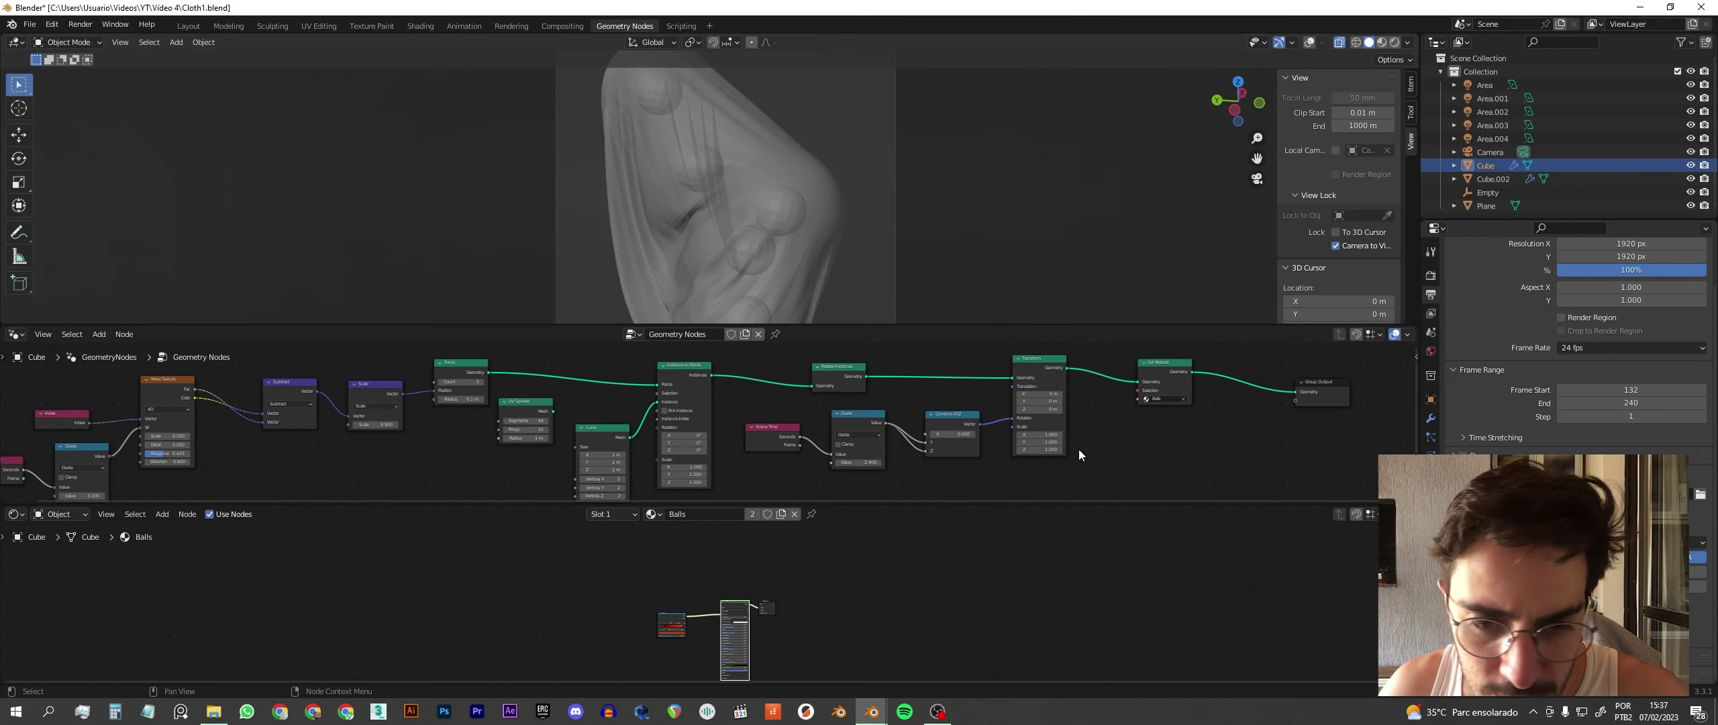
left_click(1430, 419)
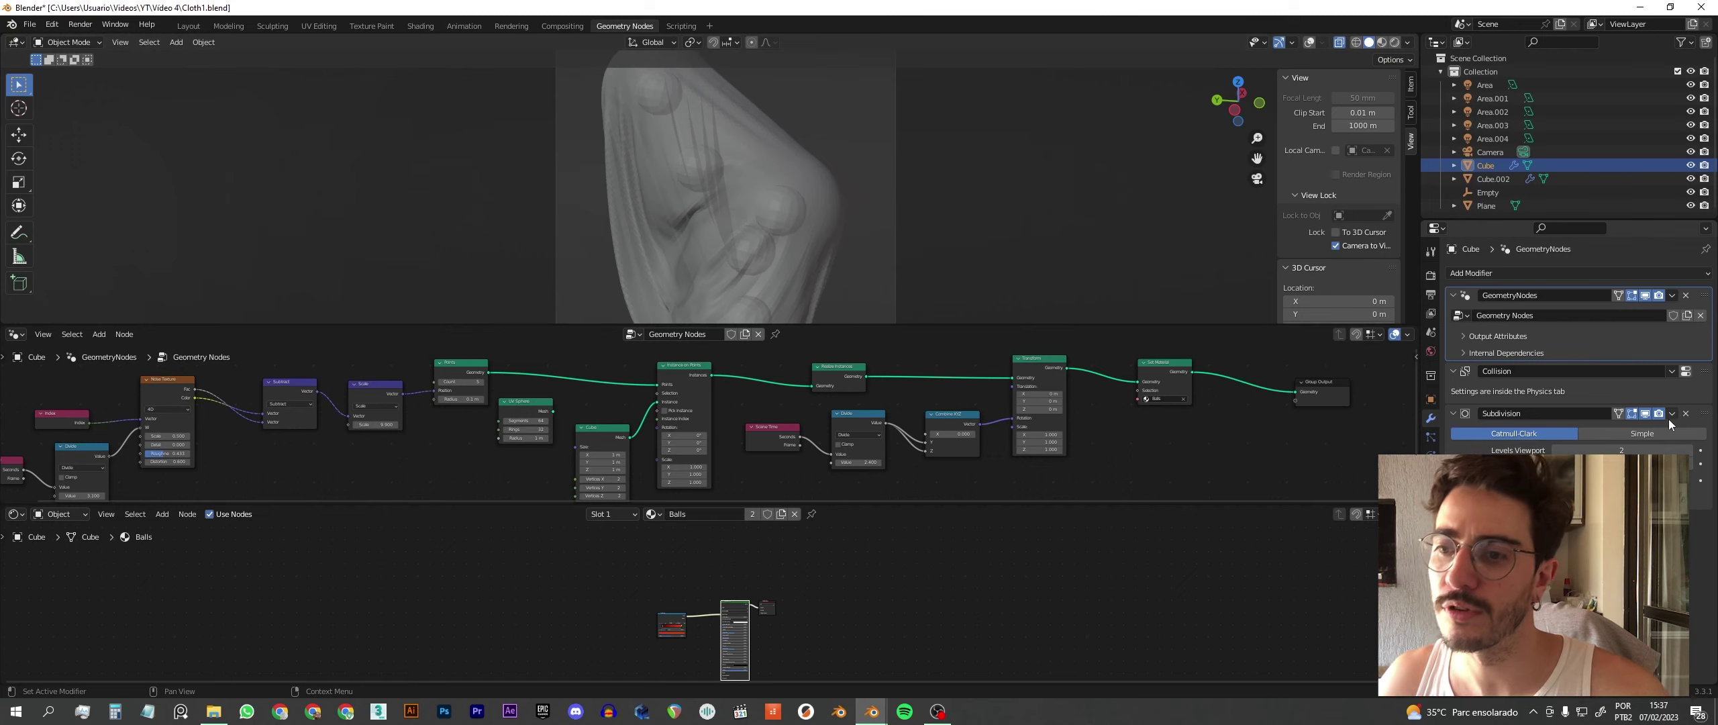
- Toggle the Subdivision modifier's viewport display off and on, then delete the Cube node
left_click(1644, 413)
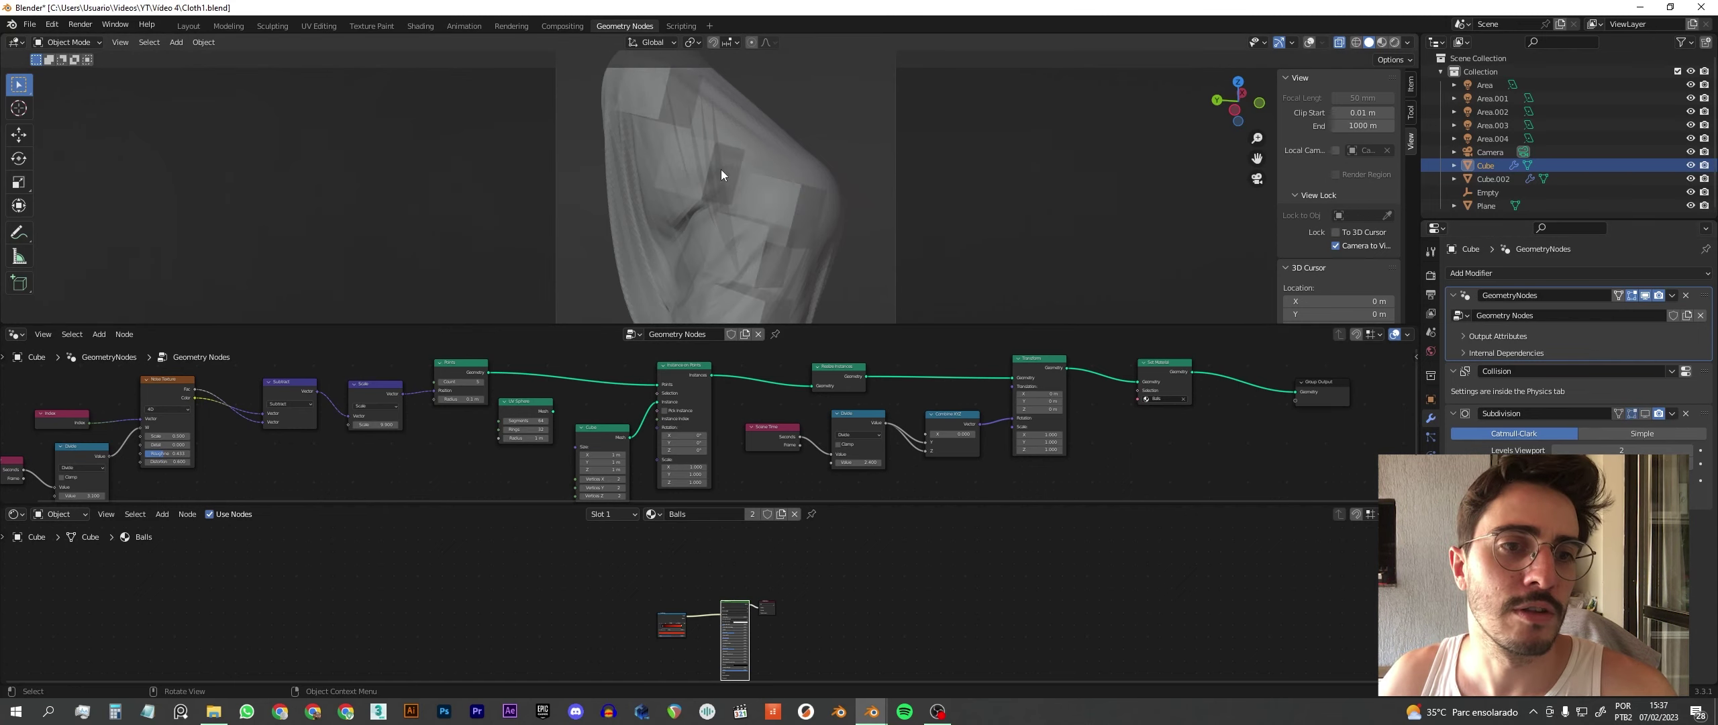
left_click(1645, 414)
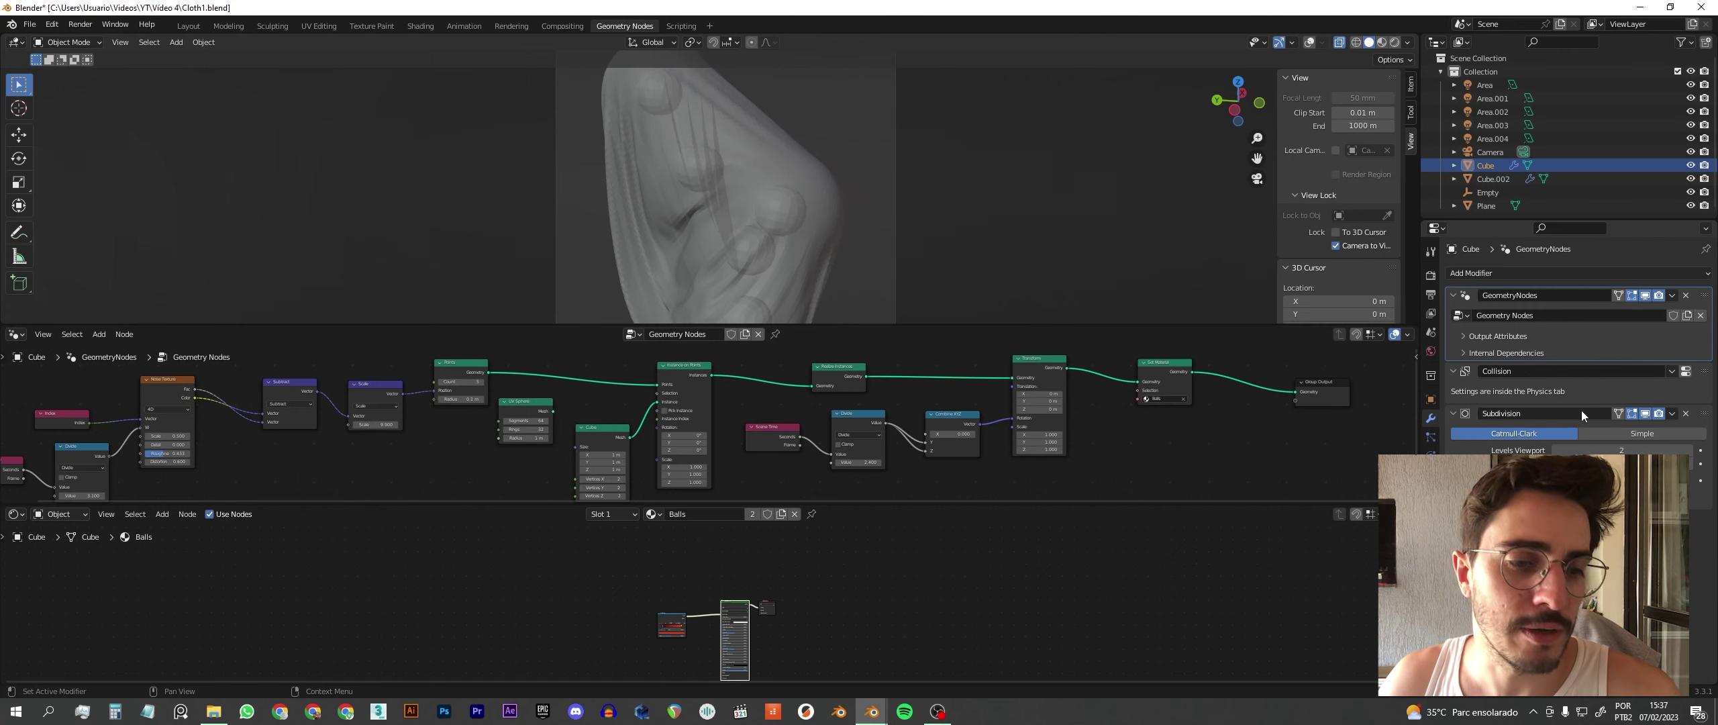
left_click(610, 429)
key("x")
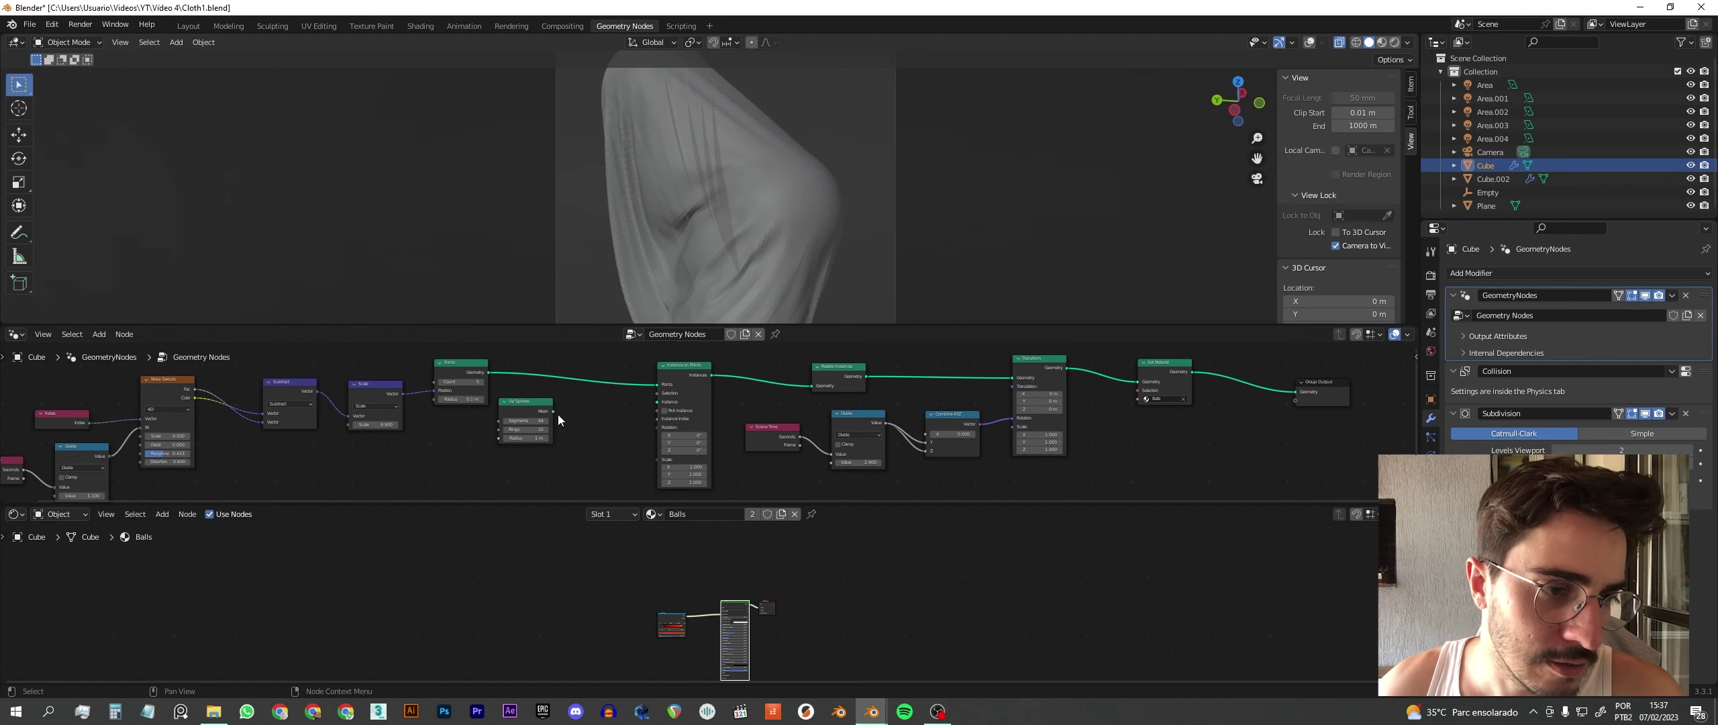
- Reconnect the UV Sphere mesh to the Instance input of Instance on Points
left_click_drag(552, 411, 657, 402)
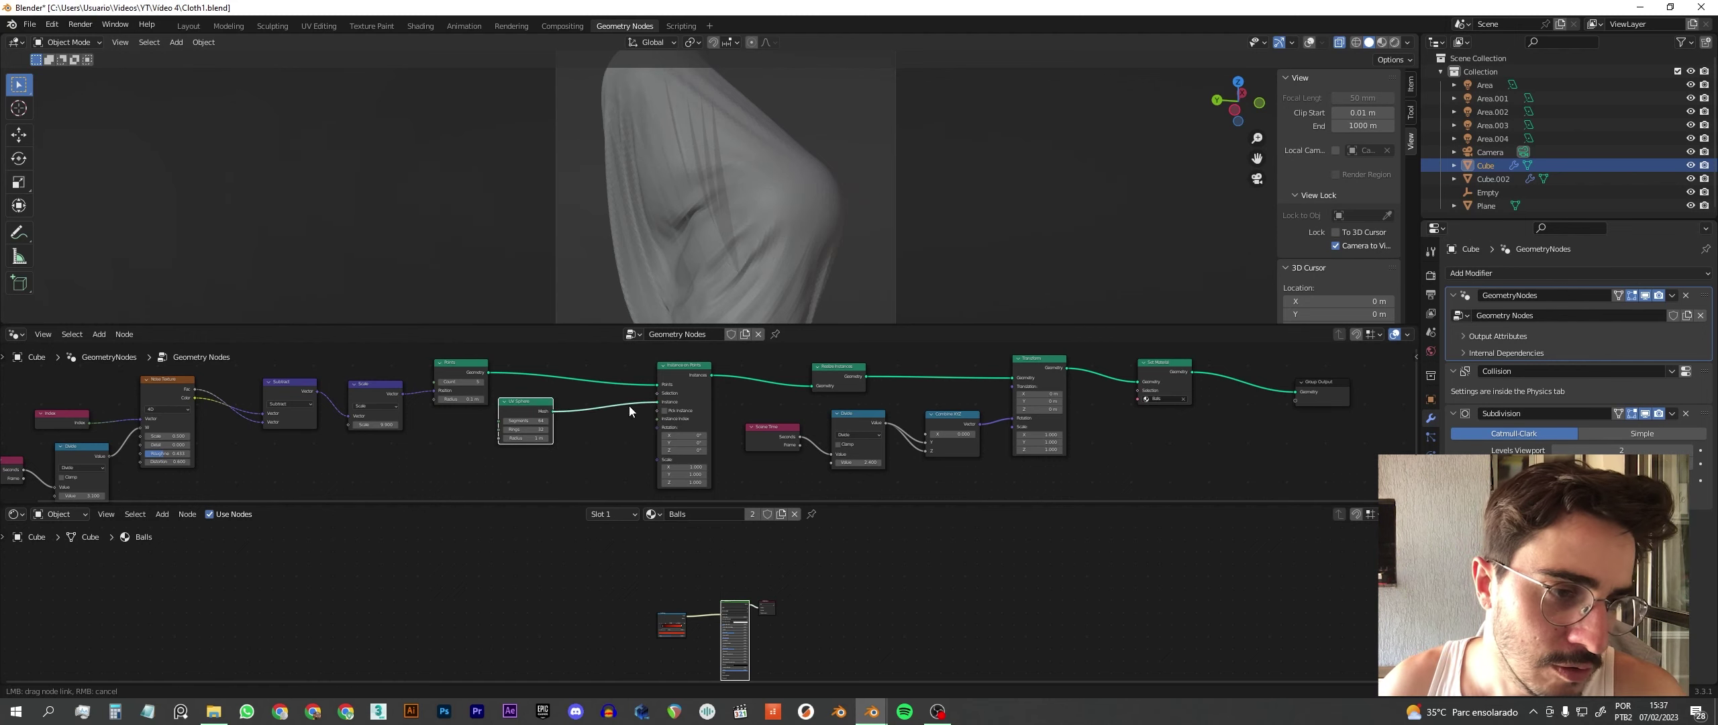
left_click_drag(532, 402, 552, 407)
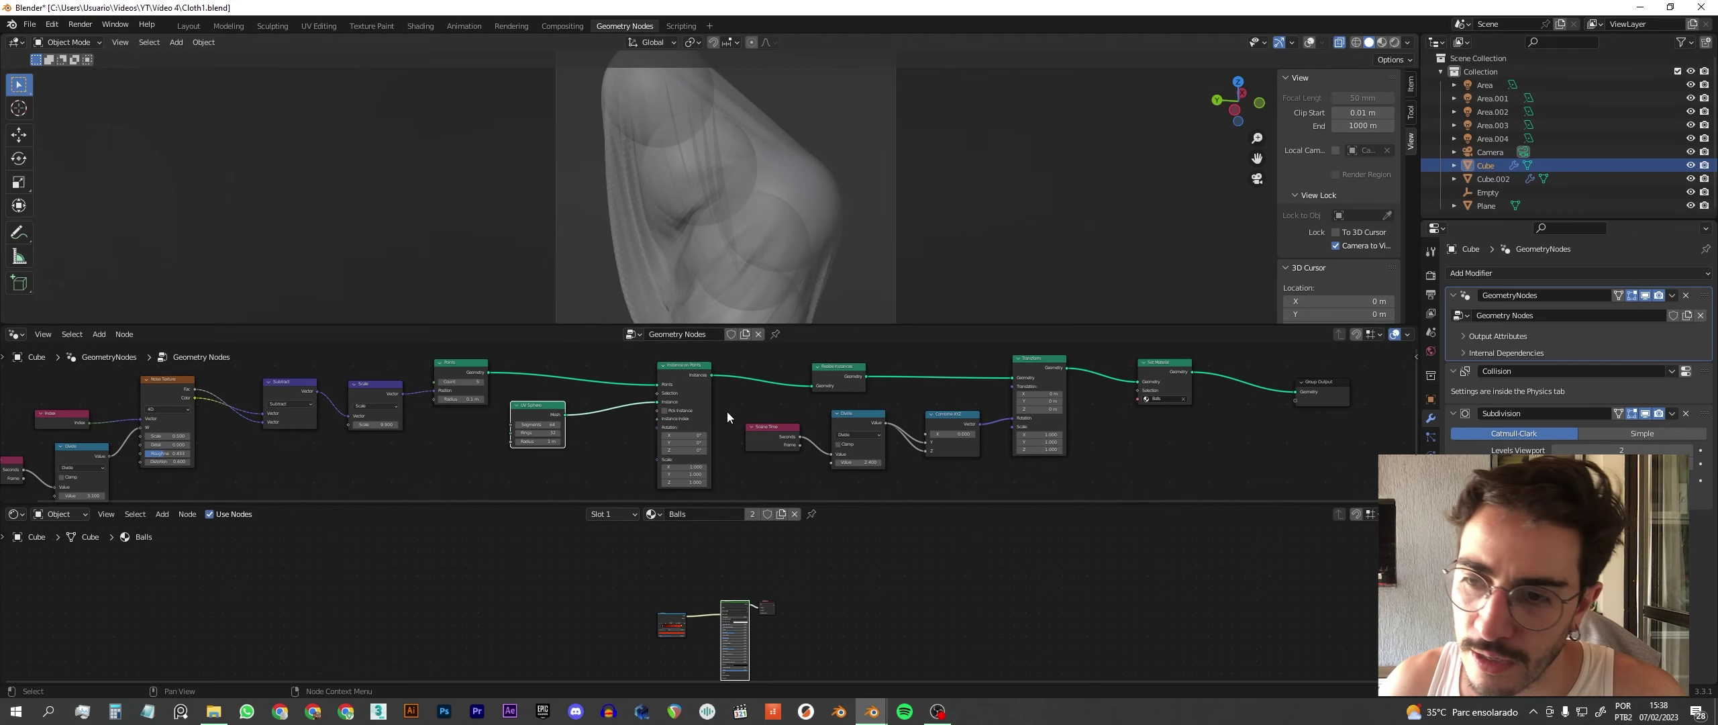
middle_click_drag(768, 387, 649, 404)
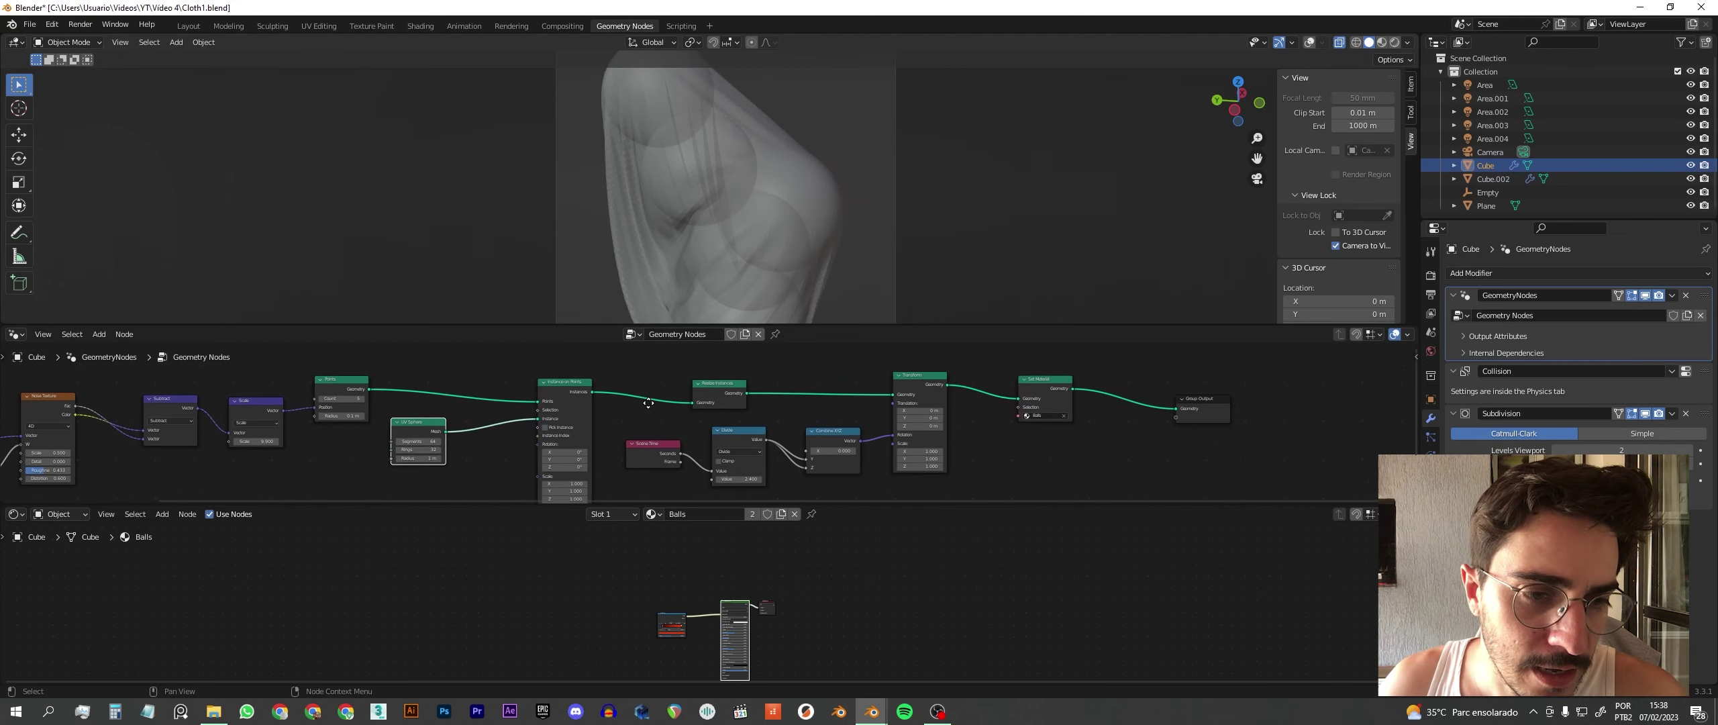
scroll(720, 387, "up", 1)
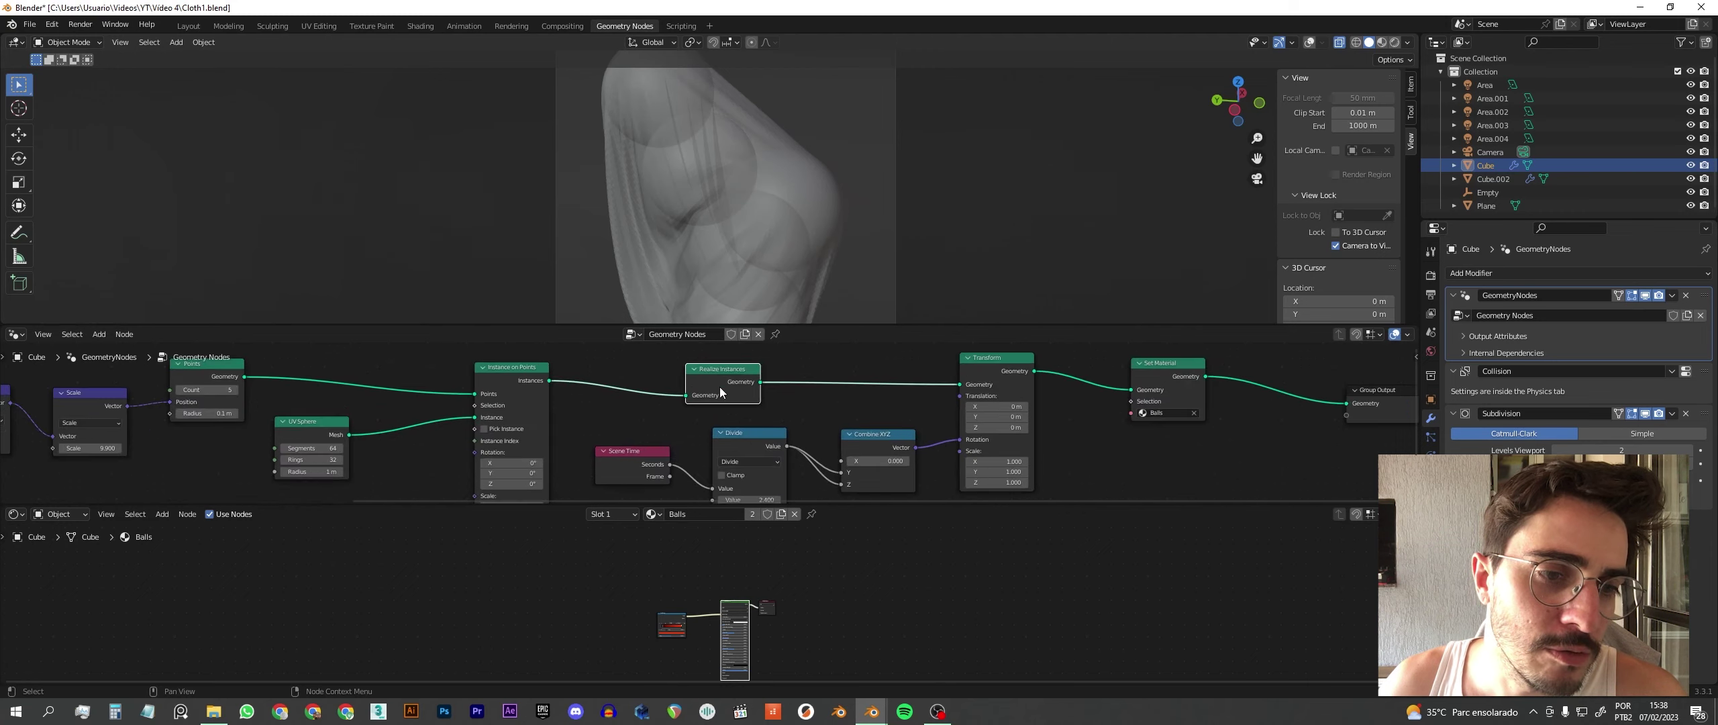
scroll(725, 384, "up", 1)
scroll(738, 377, "up", 1)
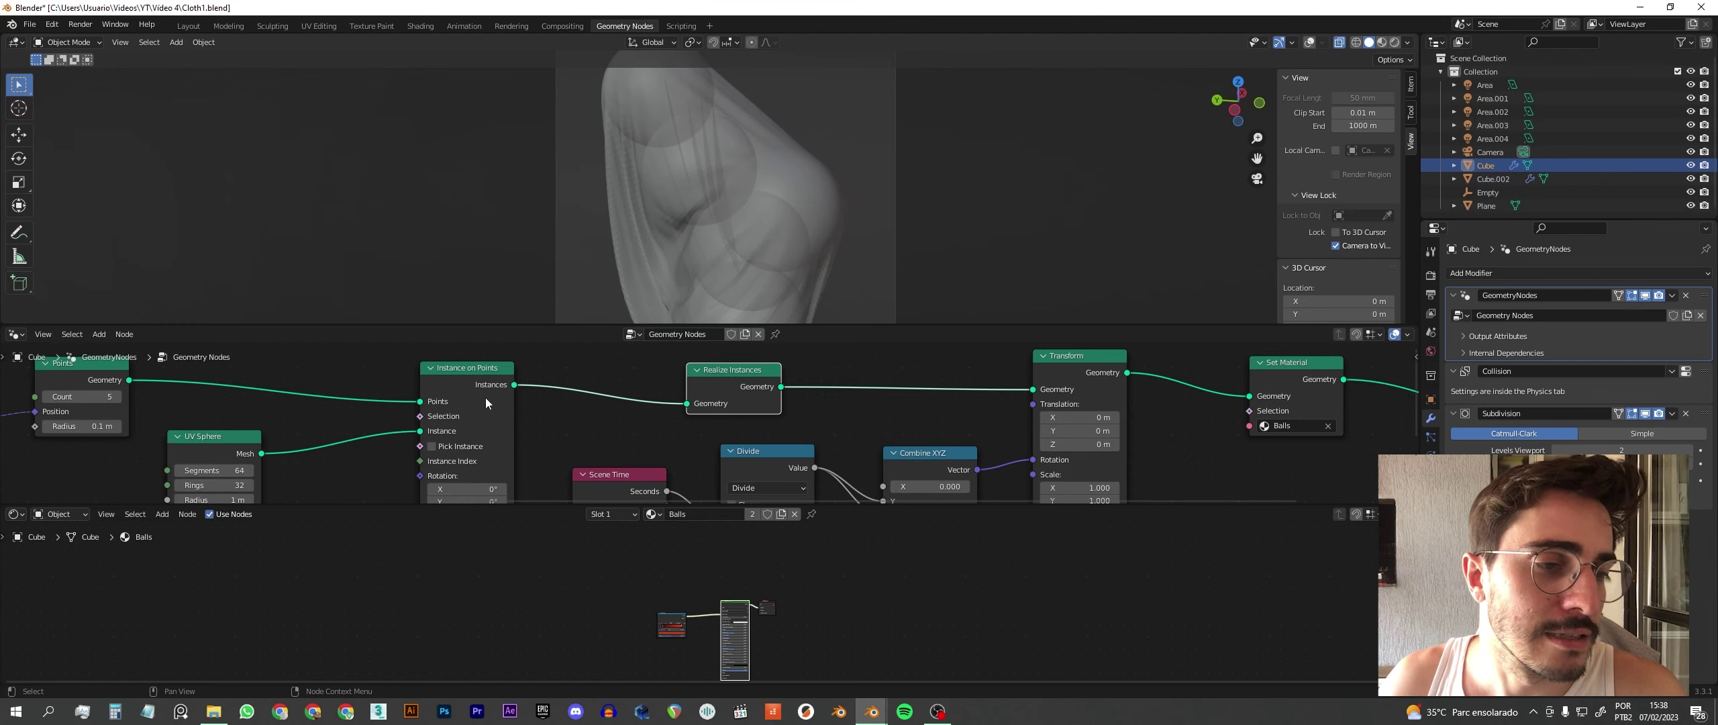
scroll(629, 407, "down", 2)
scroll(757, 427, "down", 1)
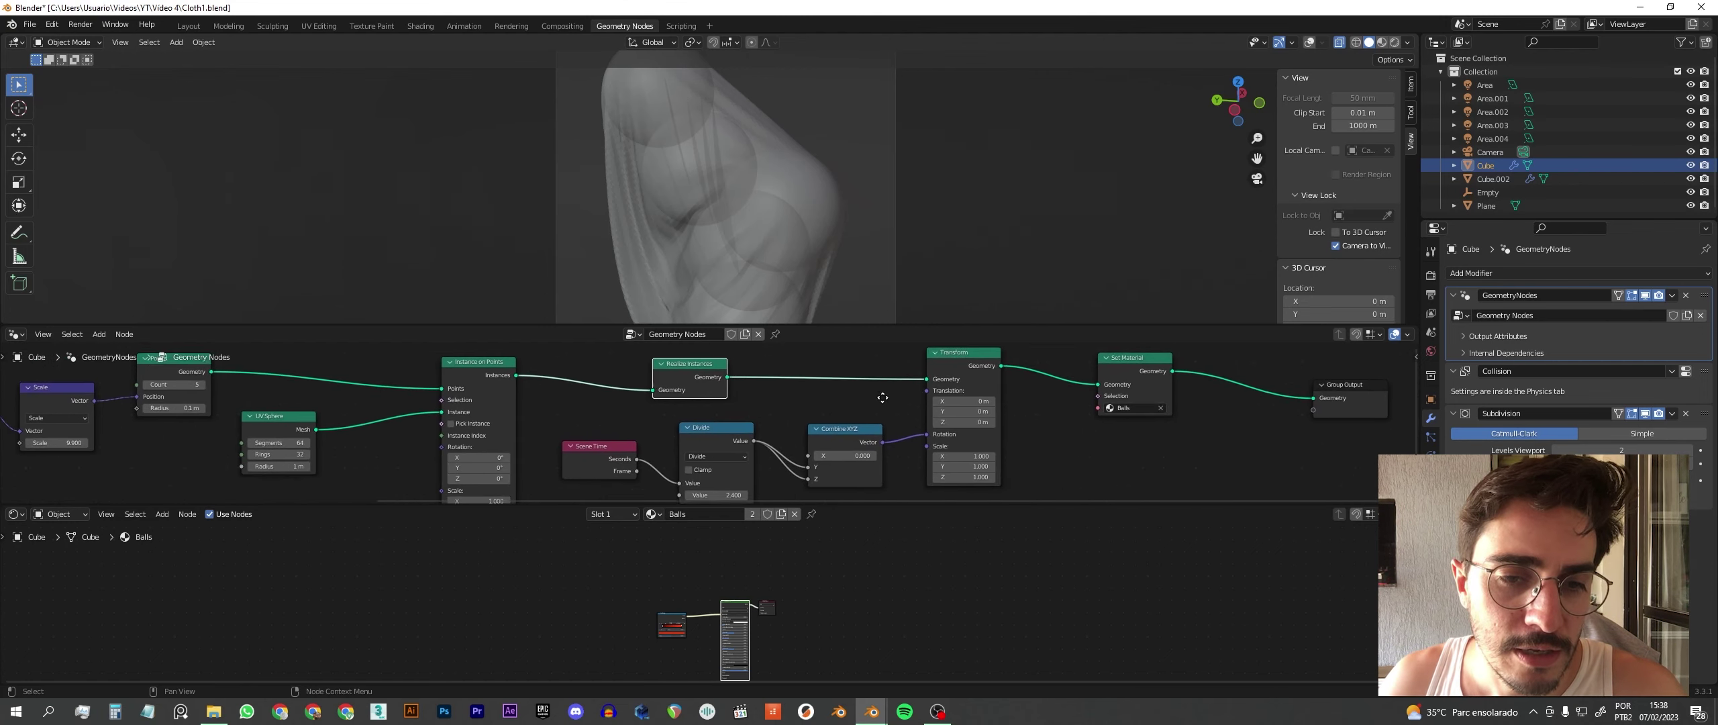
middle_click_drag(786, 395, 815, 378)
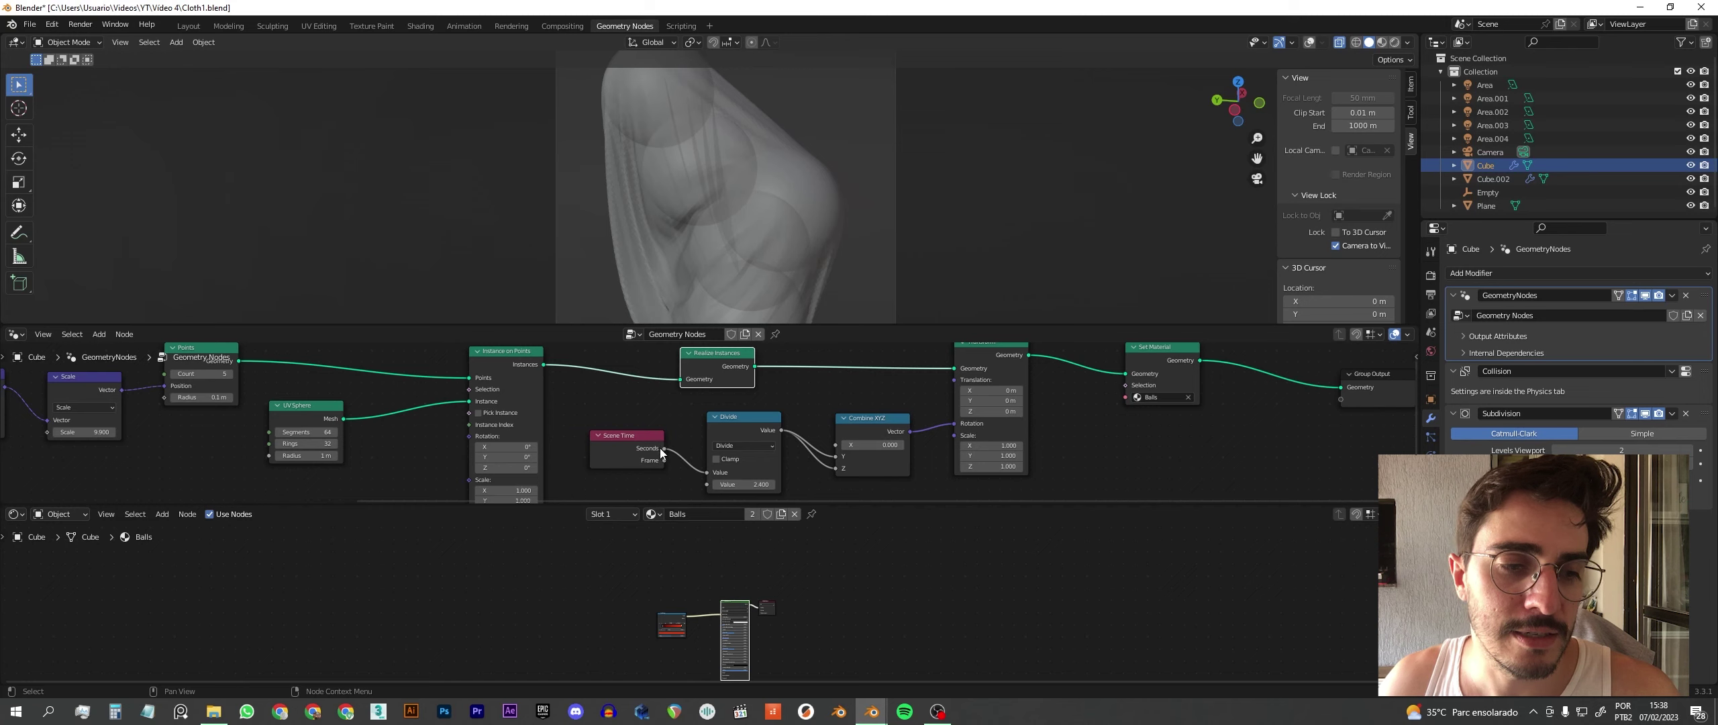
- Rearrange the Divide and Combine XYZ nodes and preview the scene in Rendered shading
left_click_drag(745, 415, 741, 414)
left_click_drag(865, 416, 870, 414)
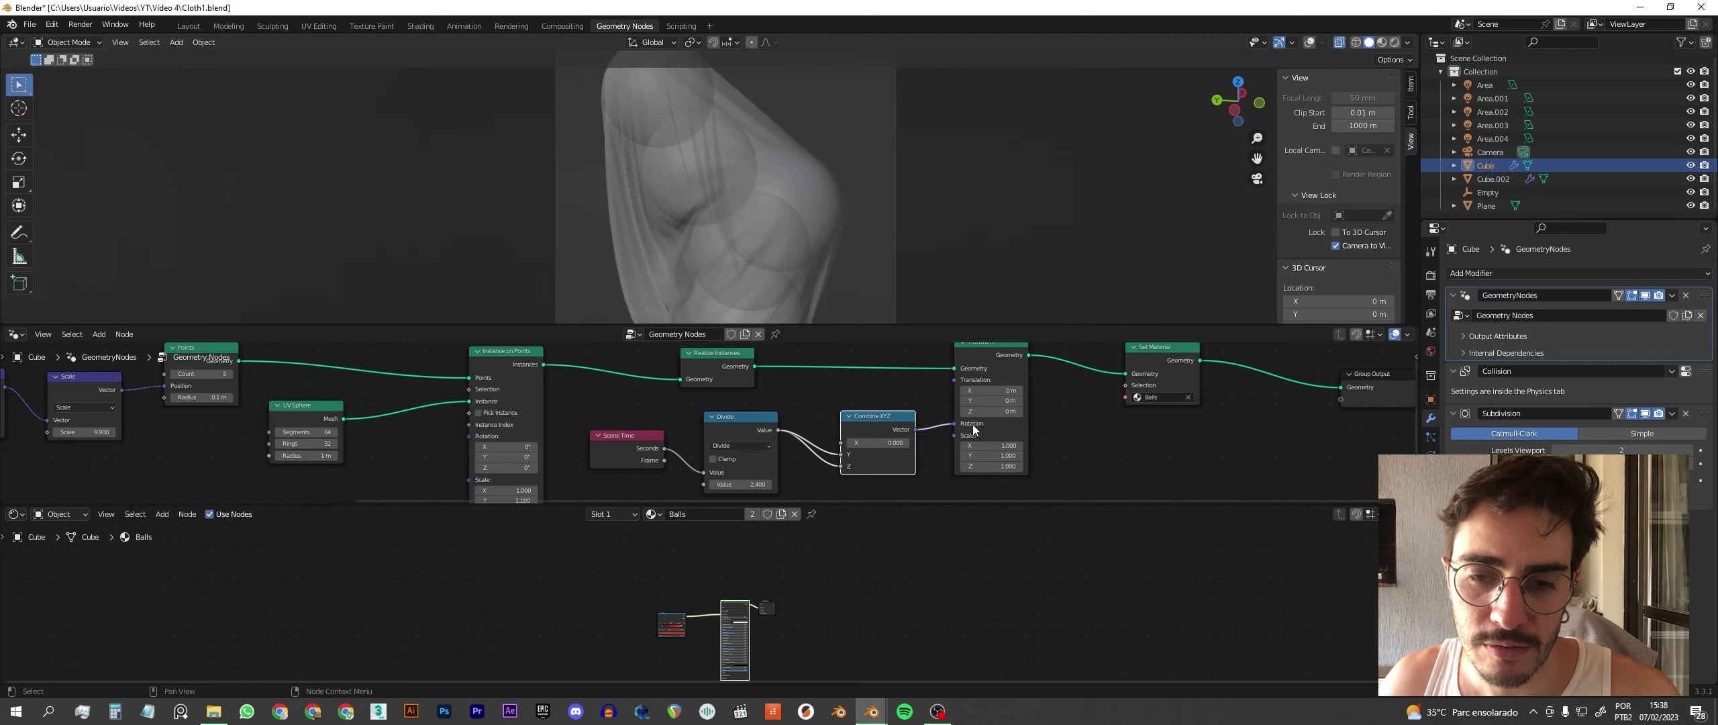
scroll(1098, 424, "down", 2)
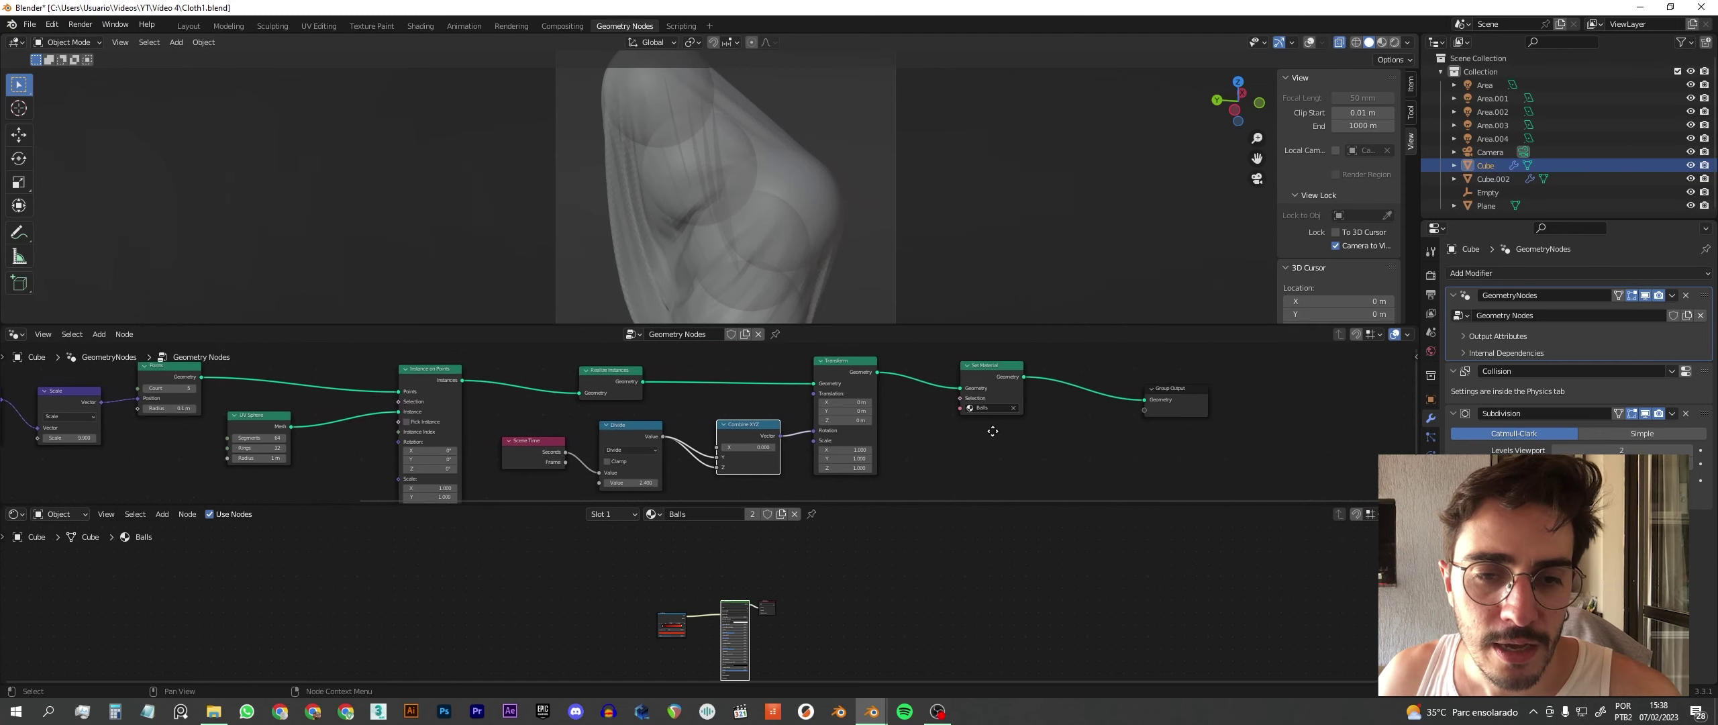
left_click(987, 368)
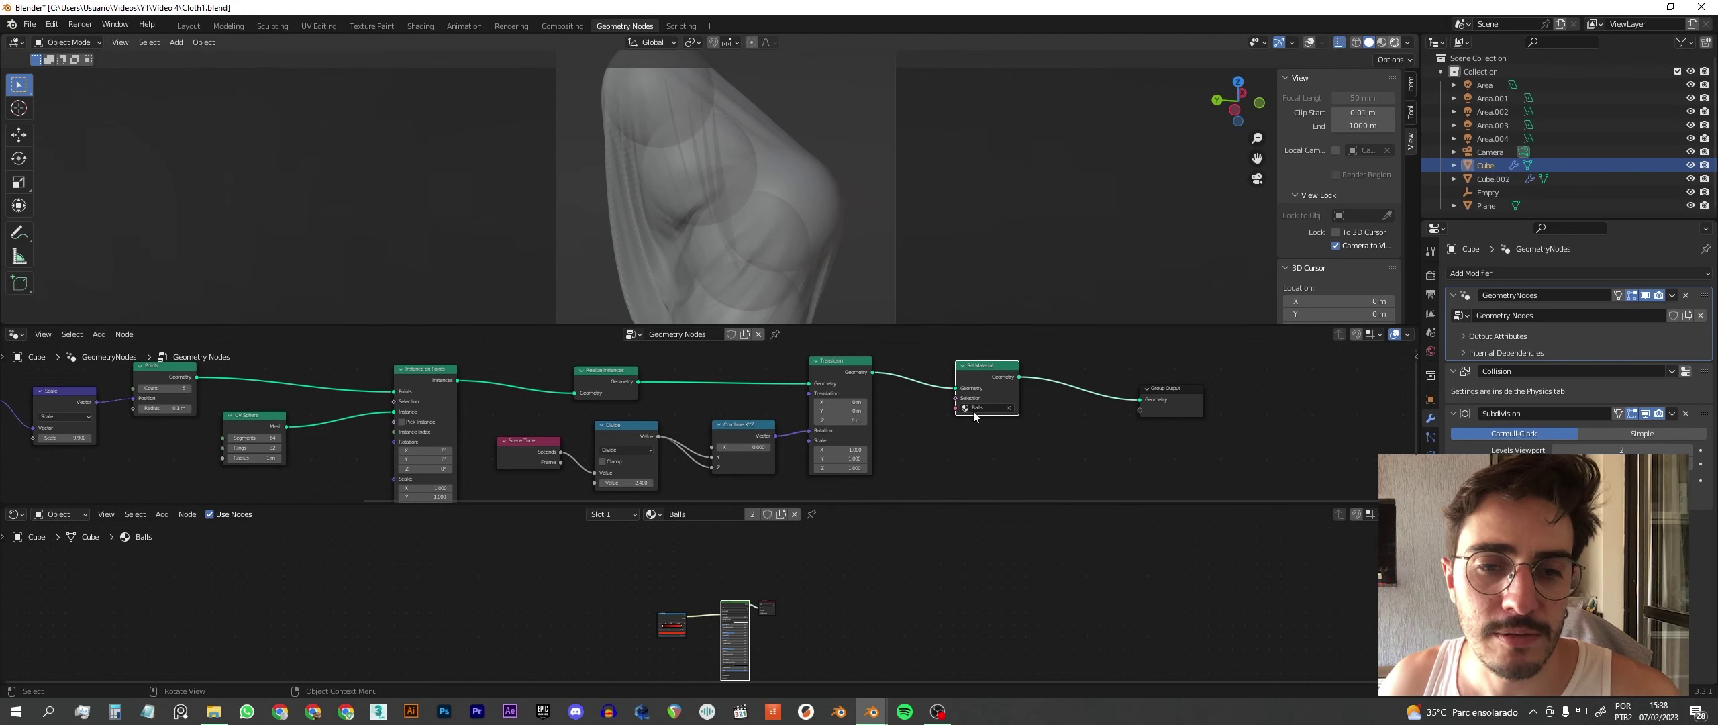
key("z")
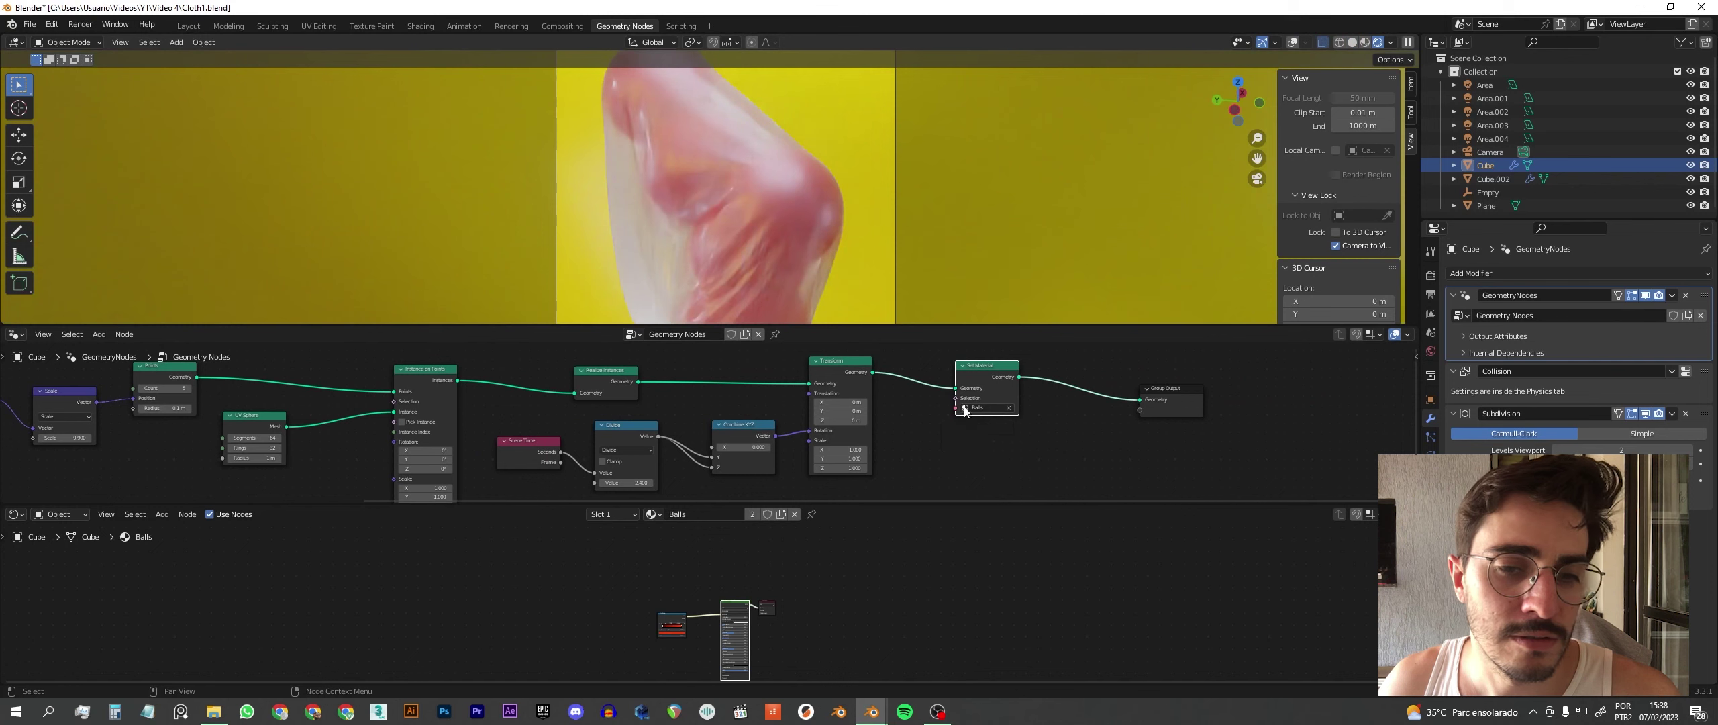
- Add a second ColorRamp node below the first and link its Color output toward the Principled BSDF
scroll(706, 634, "up", 4)
mouse_move(706, 644)
middle_mouse_down()
mouse_move(729, 572)
mouse_move(772, 614)
middle_mouse_up()
scroll(722, 580, "down", 1)
left_click(779, 618)
key("shift+a")
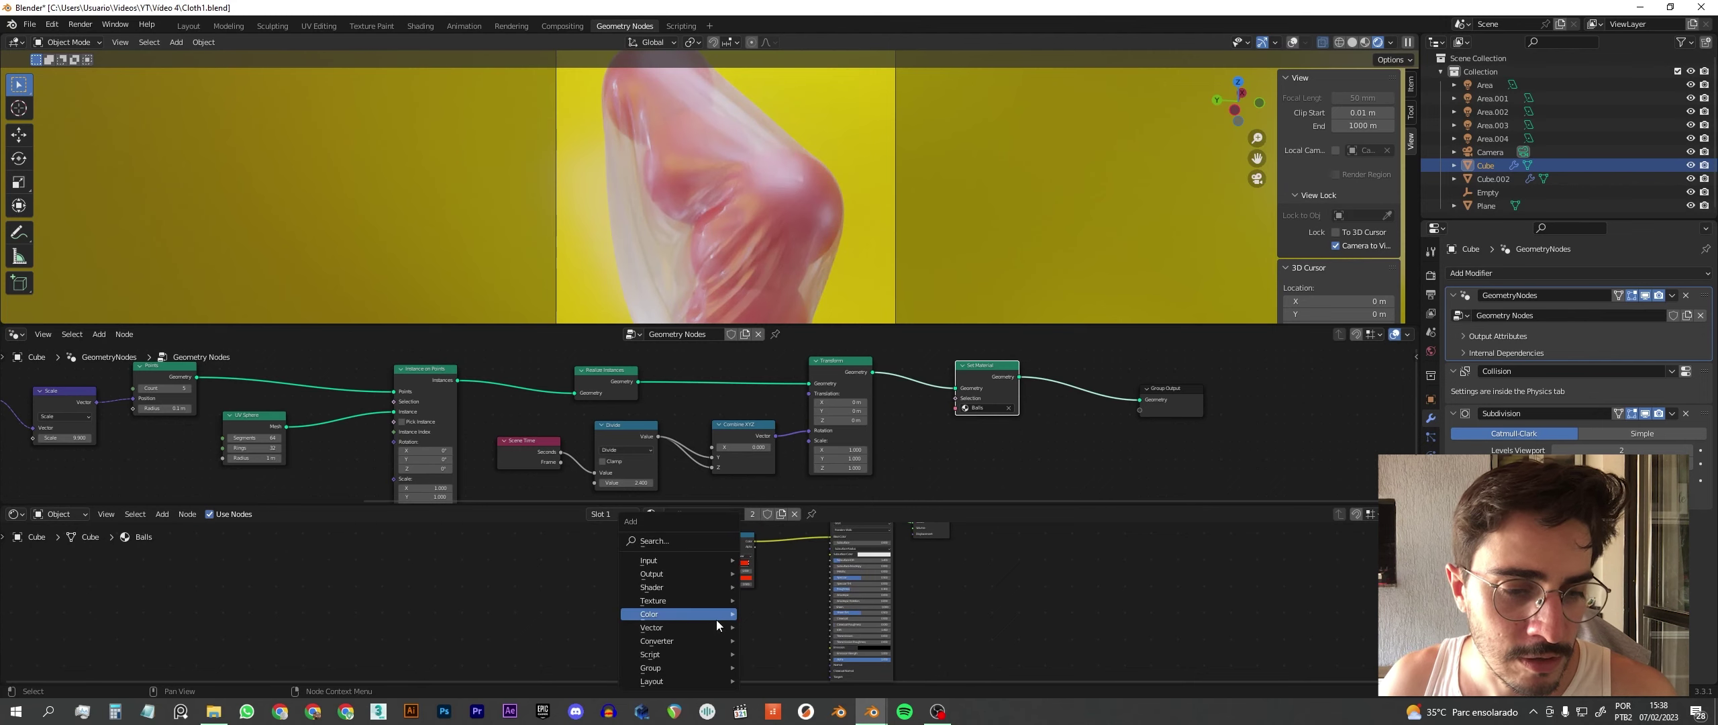
left_click(678, 537)
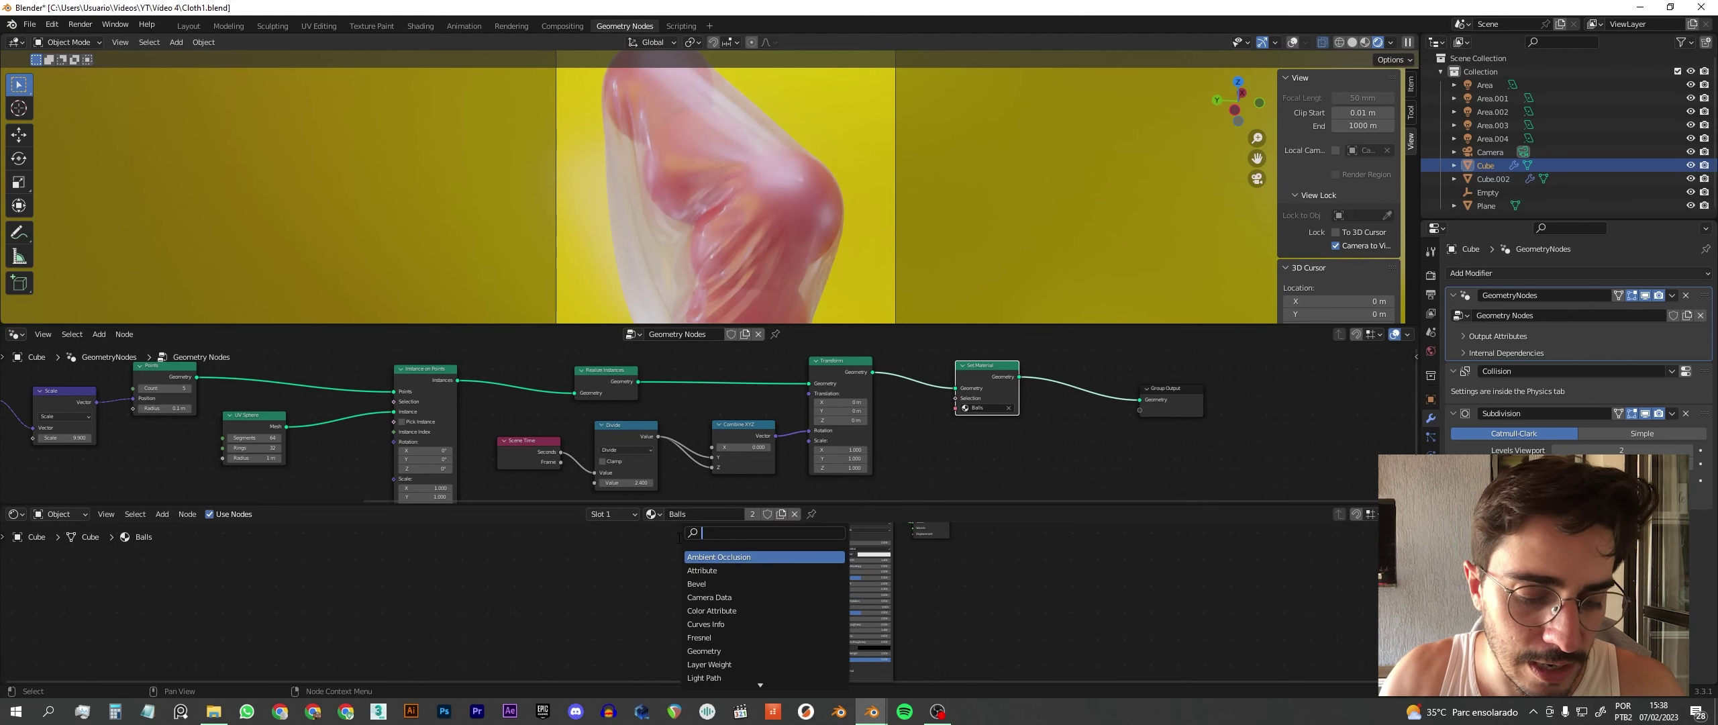
type("colorramp")
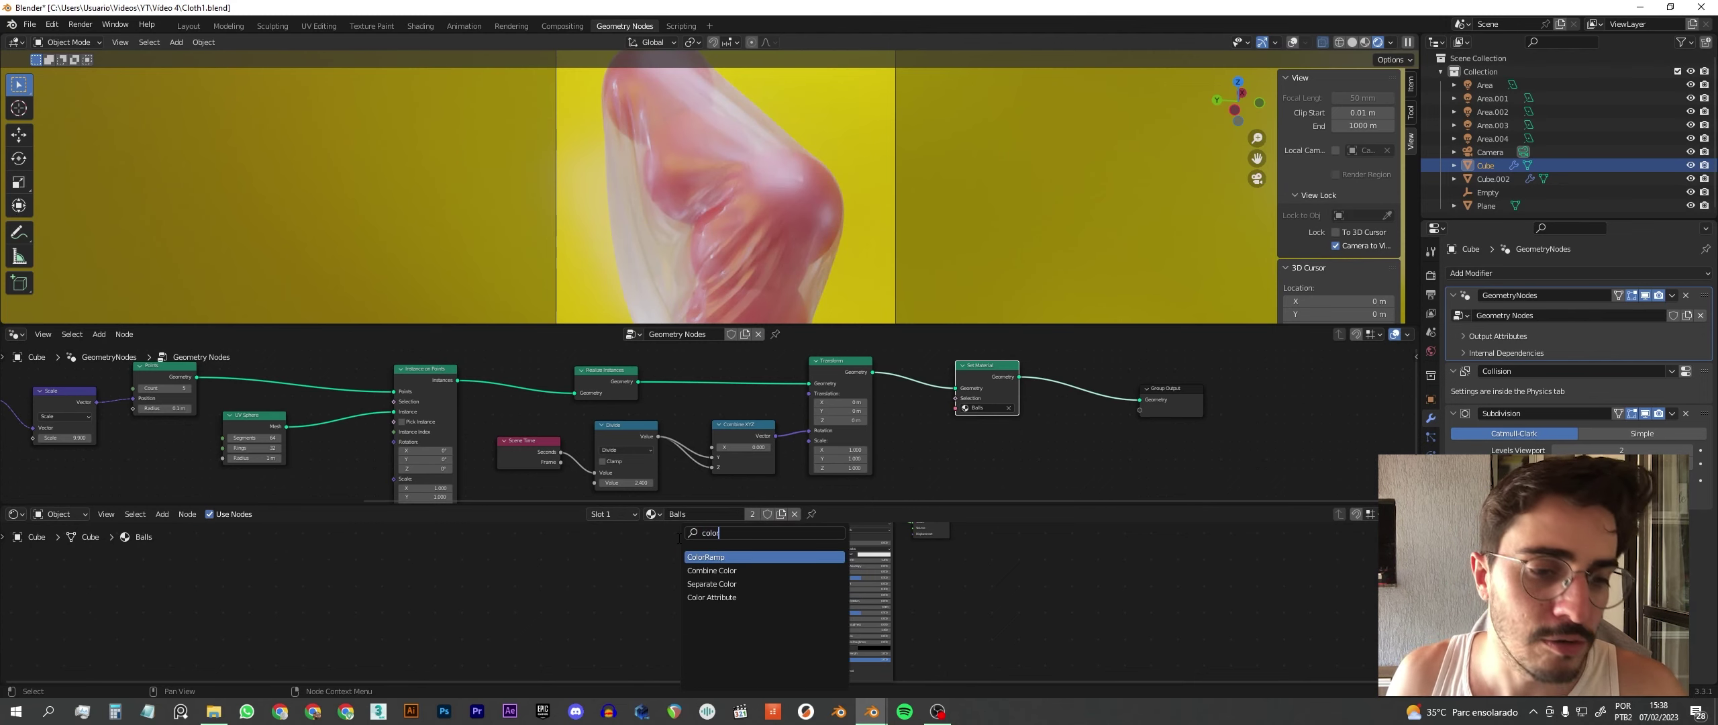
key("Return")
left_click(689, 612)
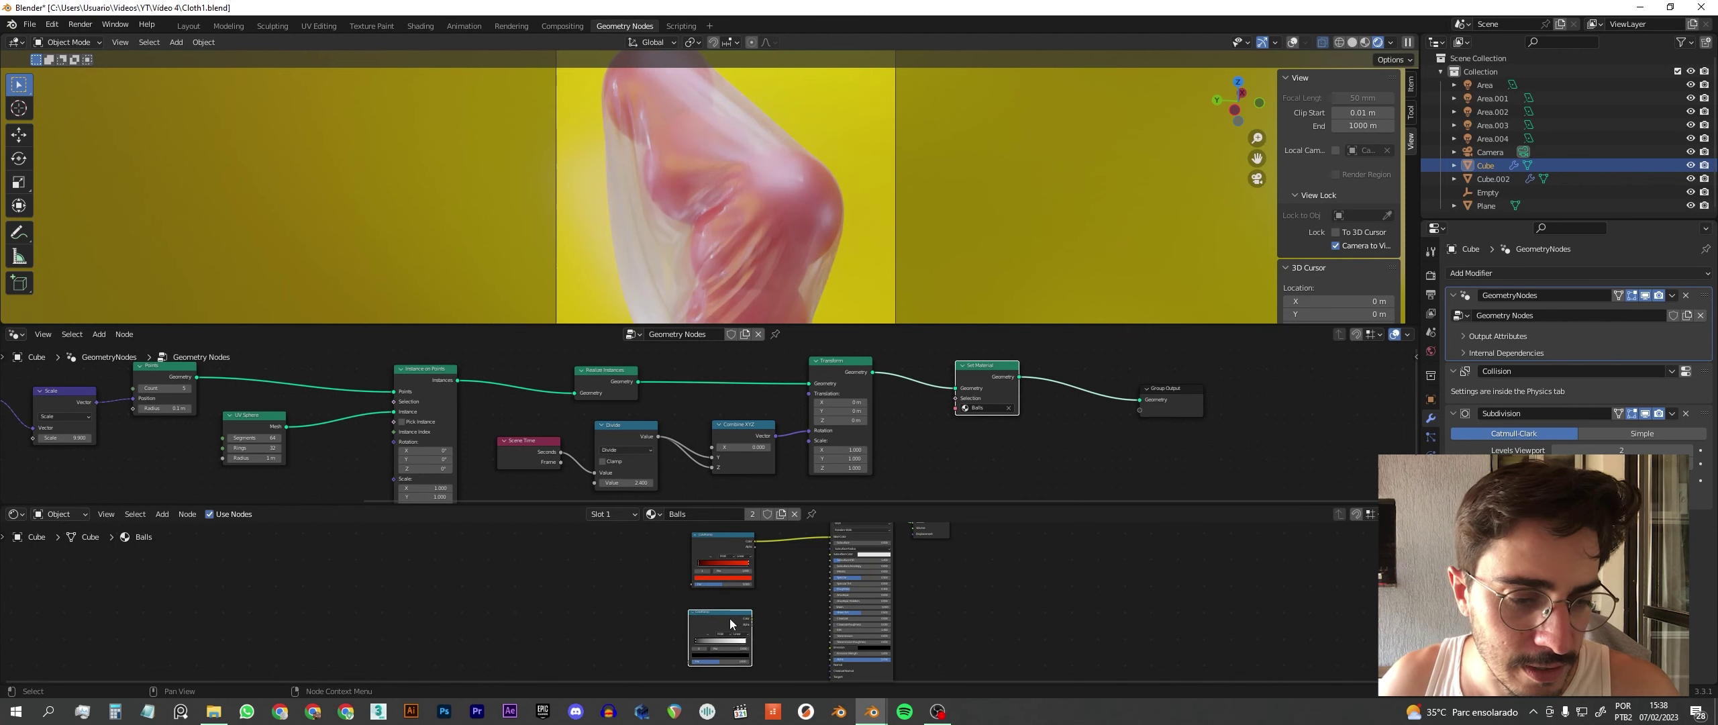
mouse_move(750, 619)
left_mouse_down()
mouse_move(792, 617)
mouse_move(829, 588)
left_mouse_up()
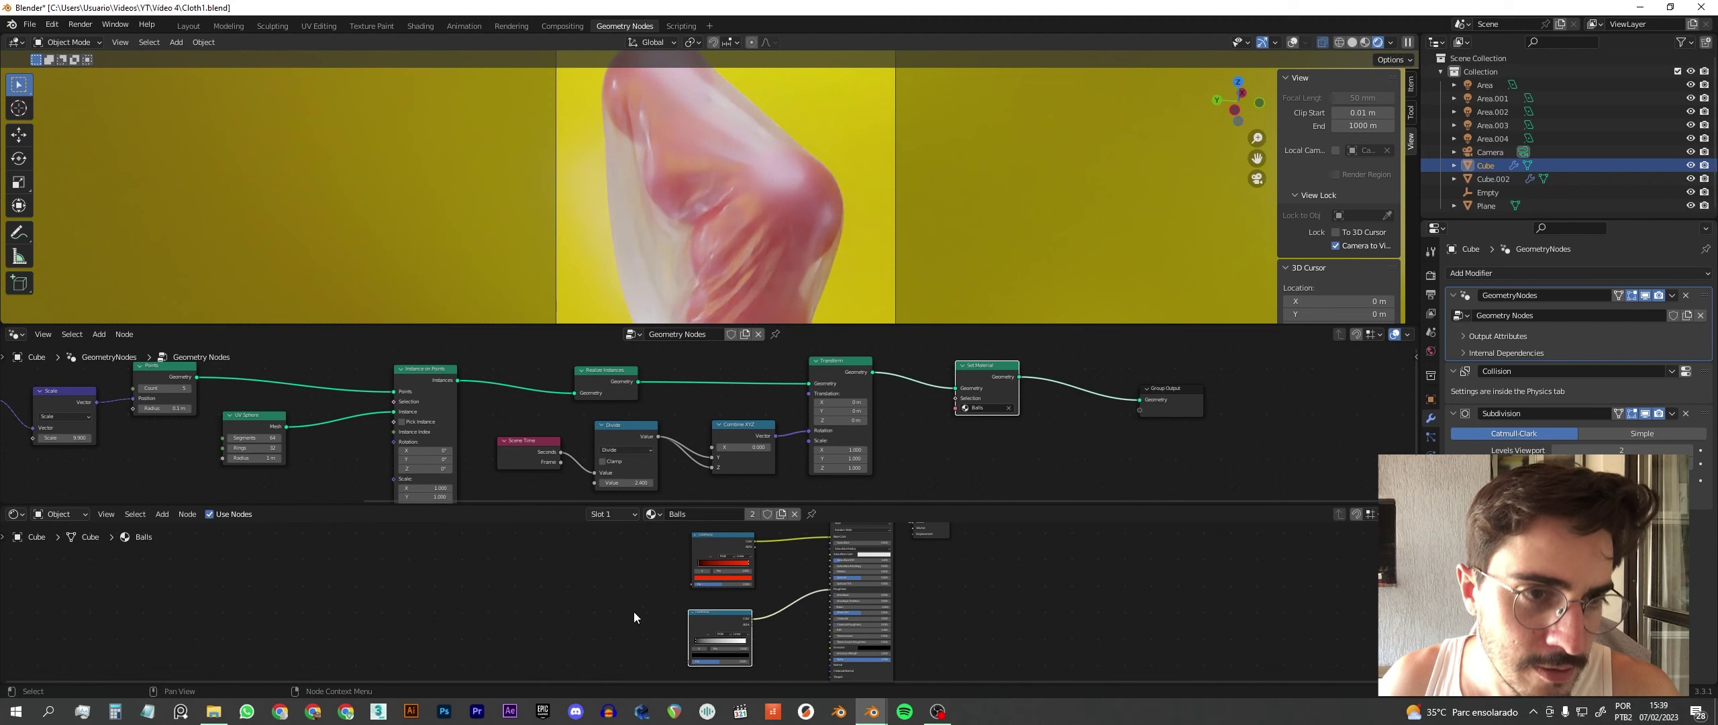
middle_click_drag(698, 621, 836, 578)
- Add a Noise Texture left of the new ColorRamp and connect its Fac to the ramp
key("shift+a")
left_click(698, 545)
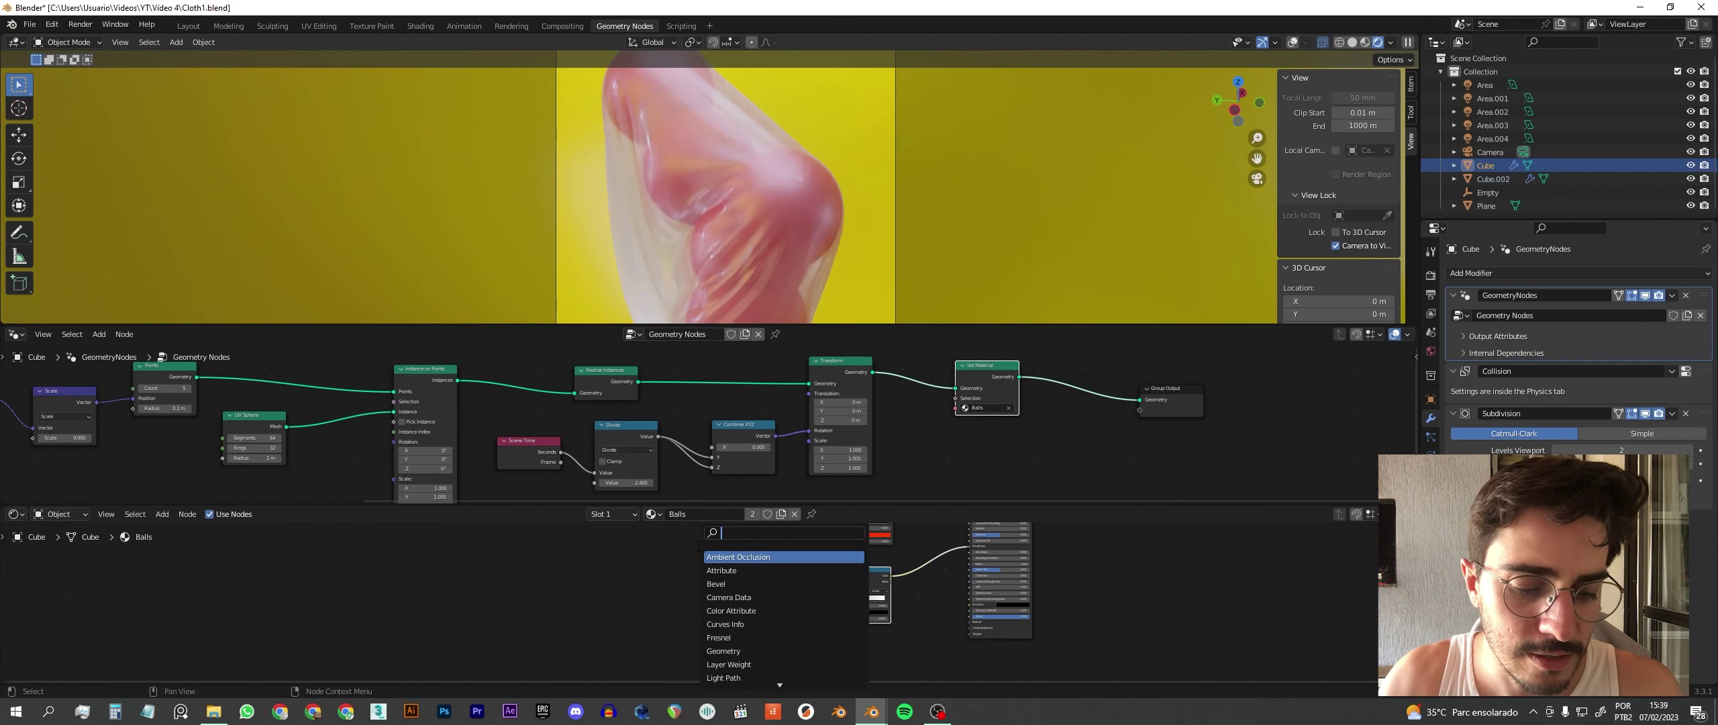
type("noise")
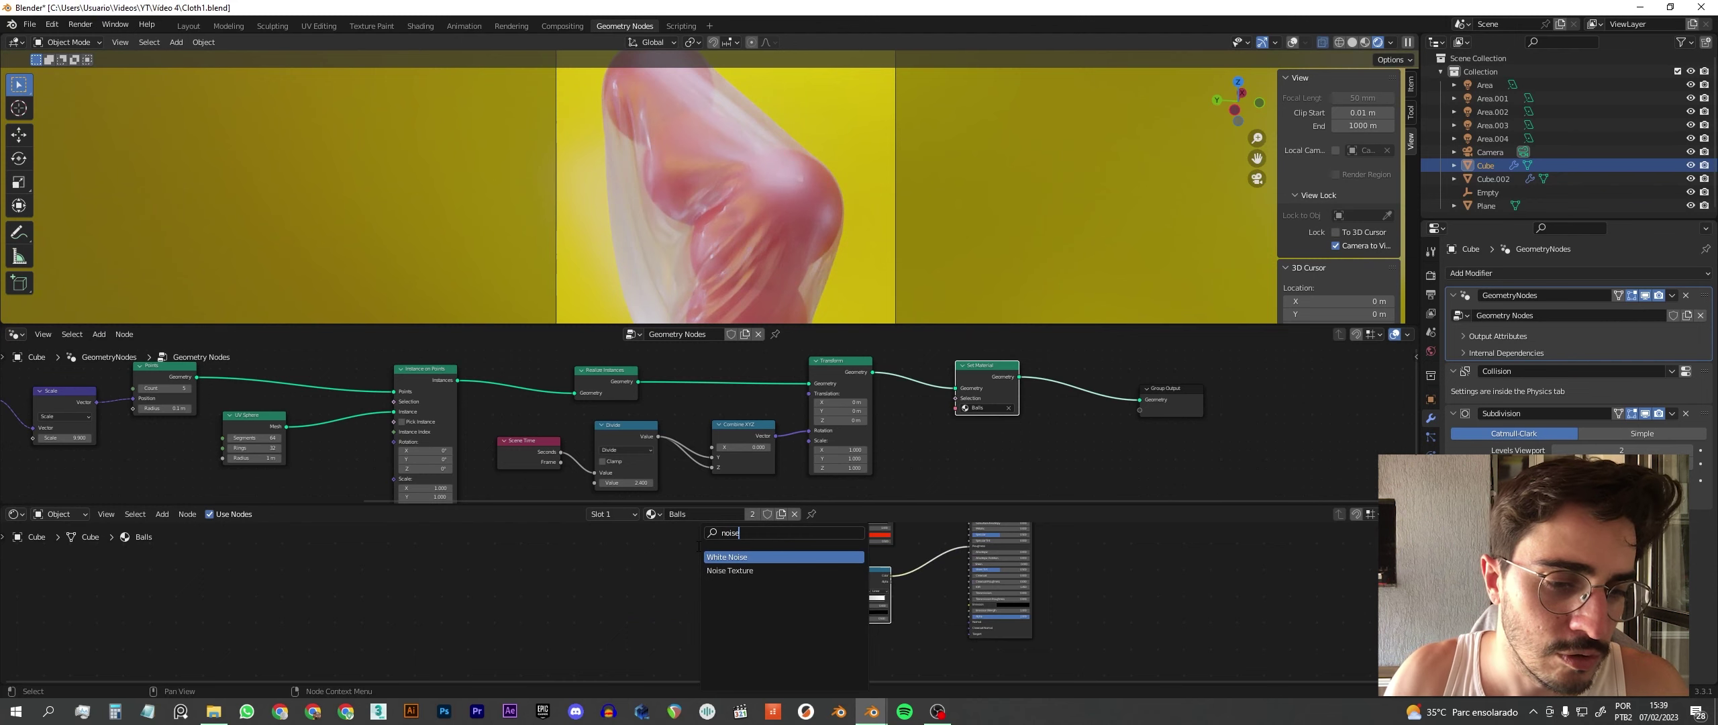
key("Down")
key("Return")
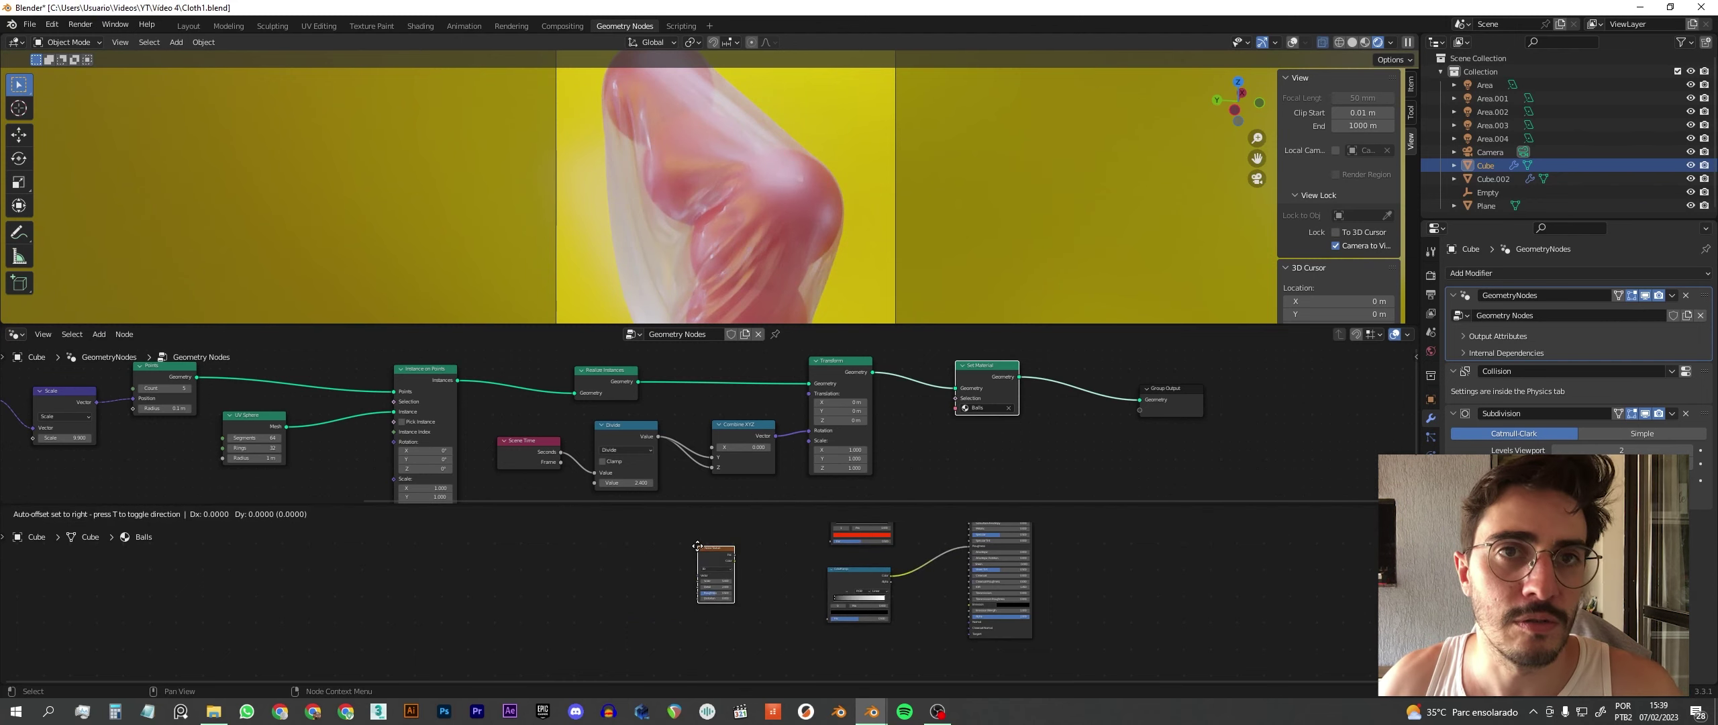
left_click(788, 583)
left_click_drag(784, 582, 826, 617)
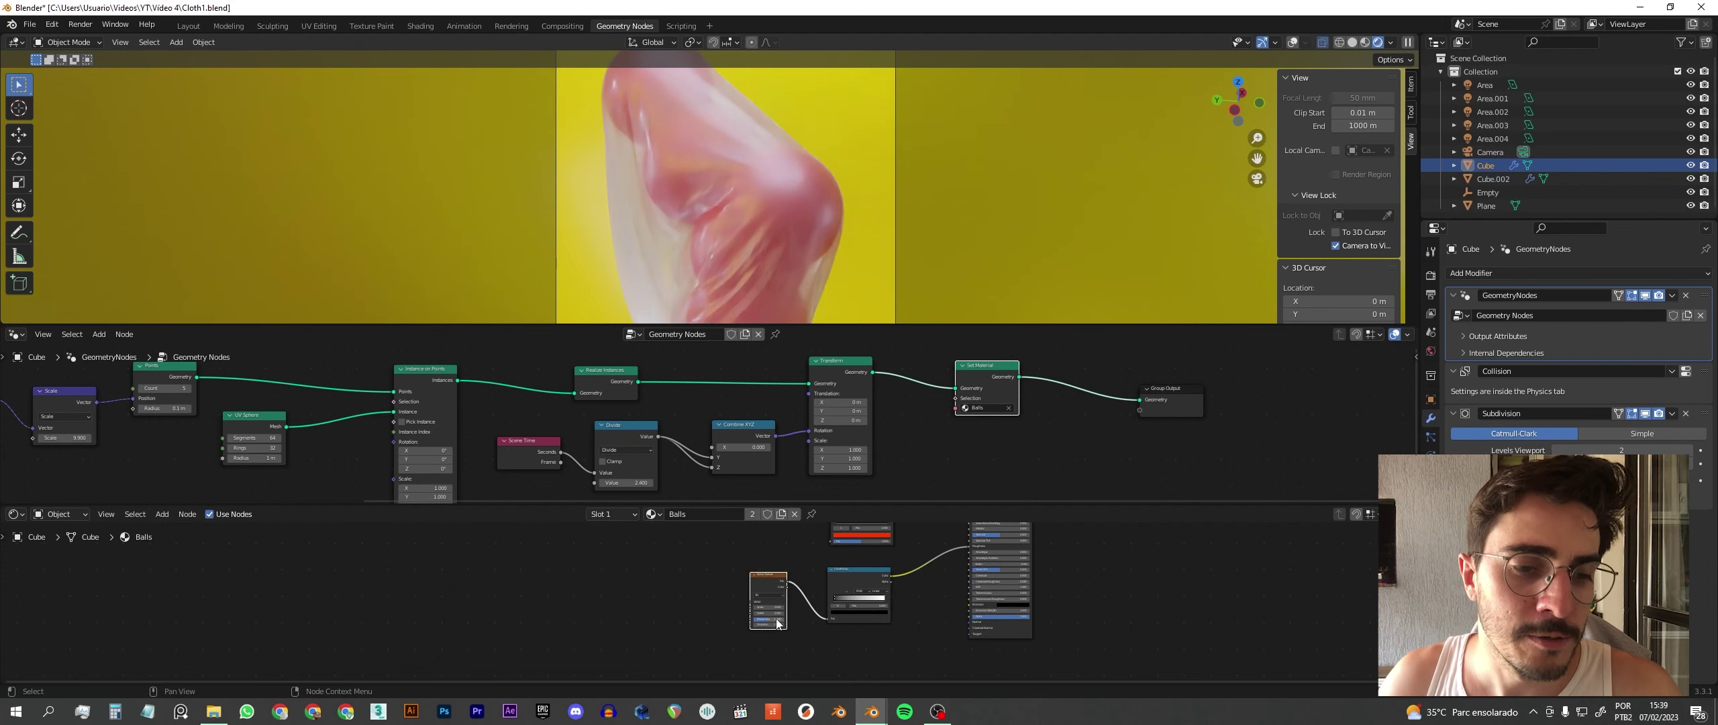
- Add Mapping nodes with Object coordinates to the noise, and move the black stop to about 0.723
scroll(780, 624, "up", 1)
scroll(810, 644, "up", 2)
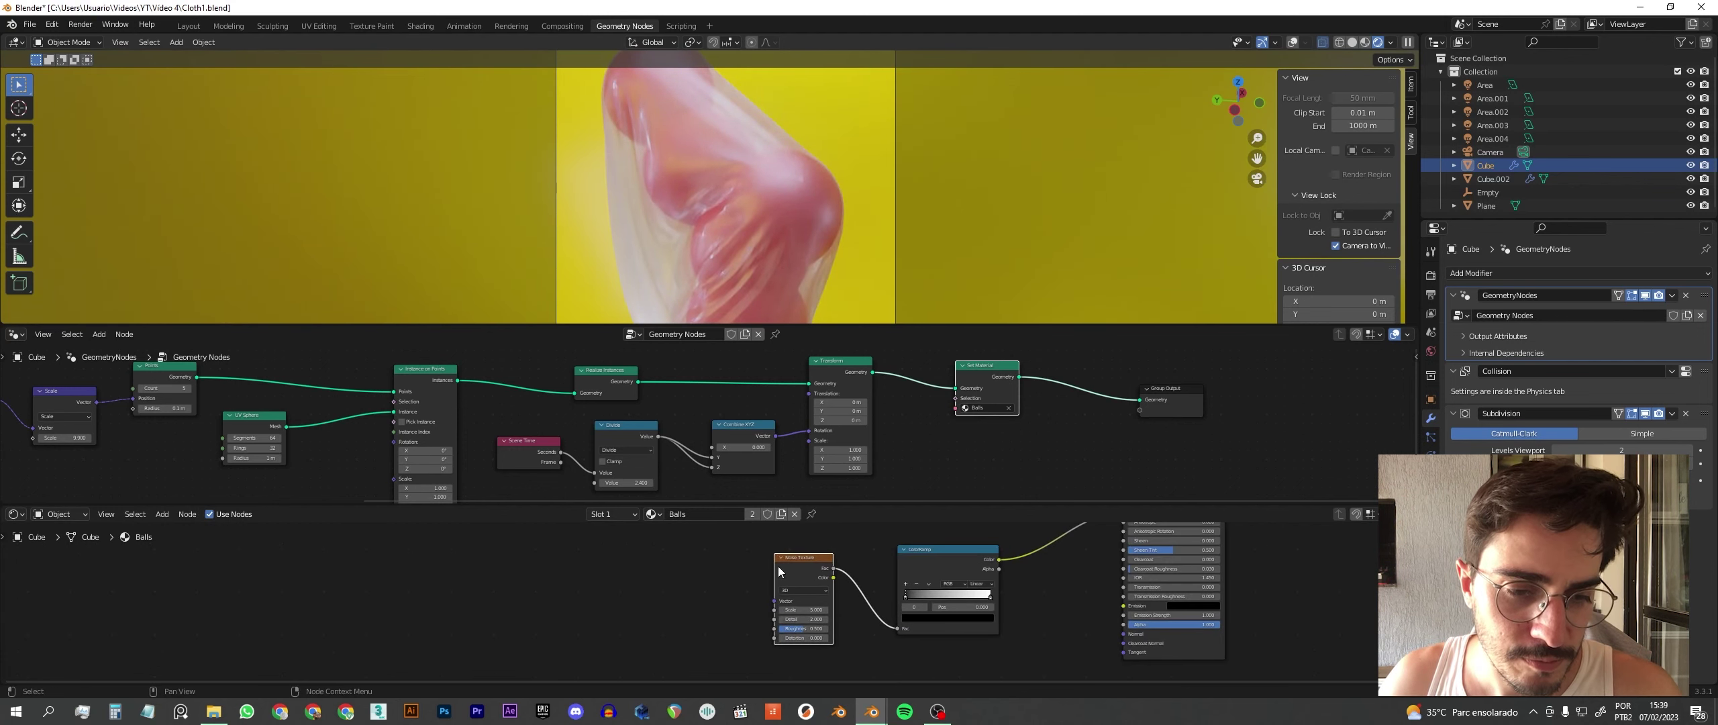
key("ctrl+t")
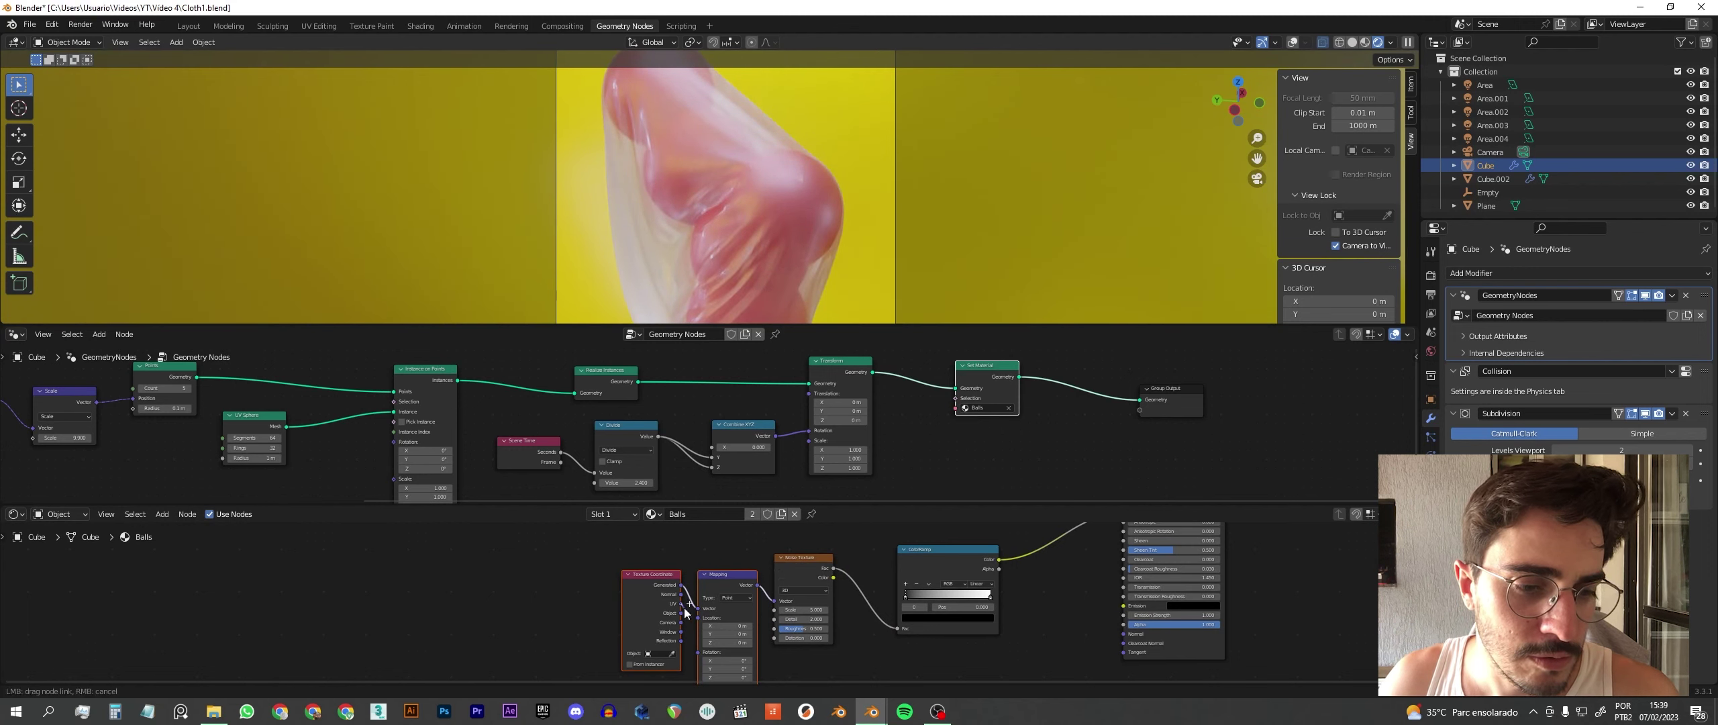
left_click_drag(679, 613, 698, 608)
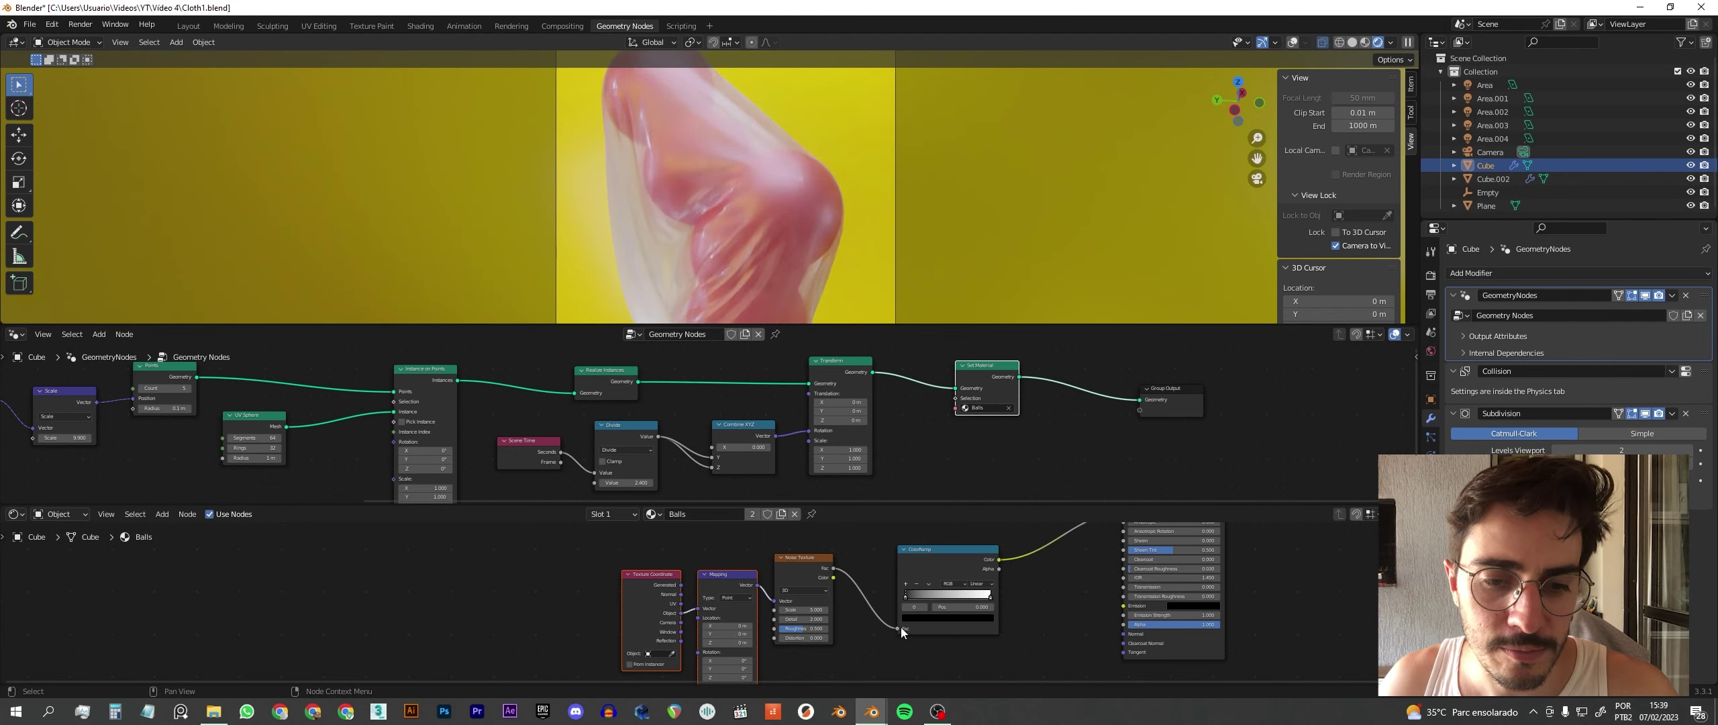
left_click_drag(904, 598, 973, 589)
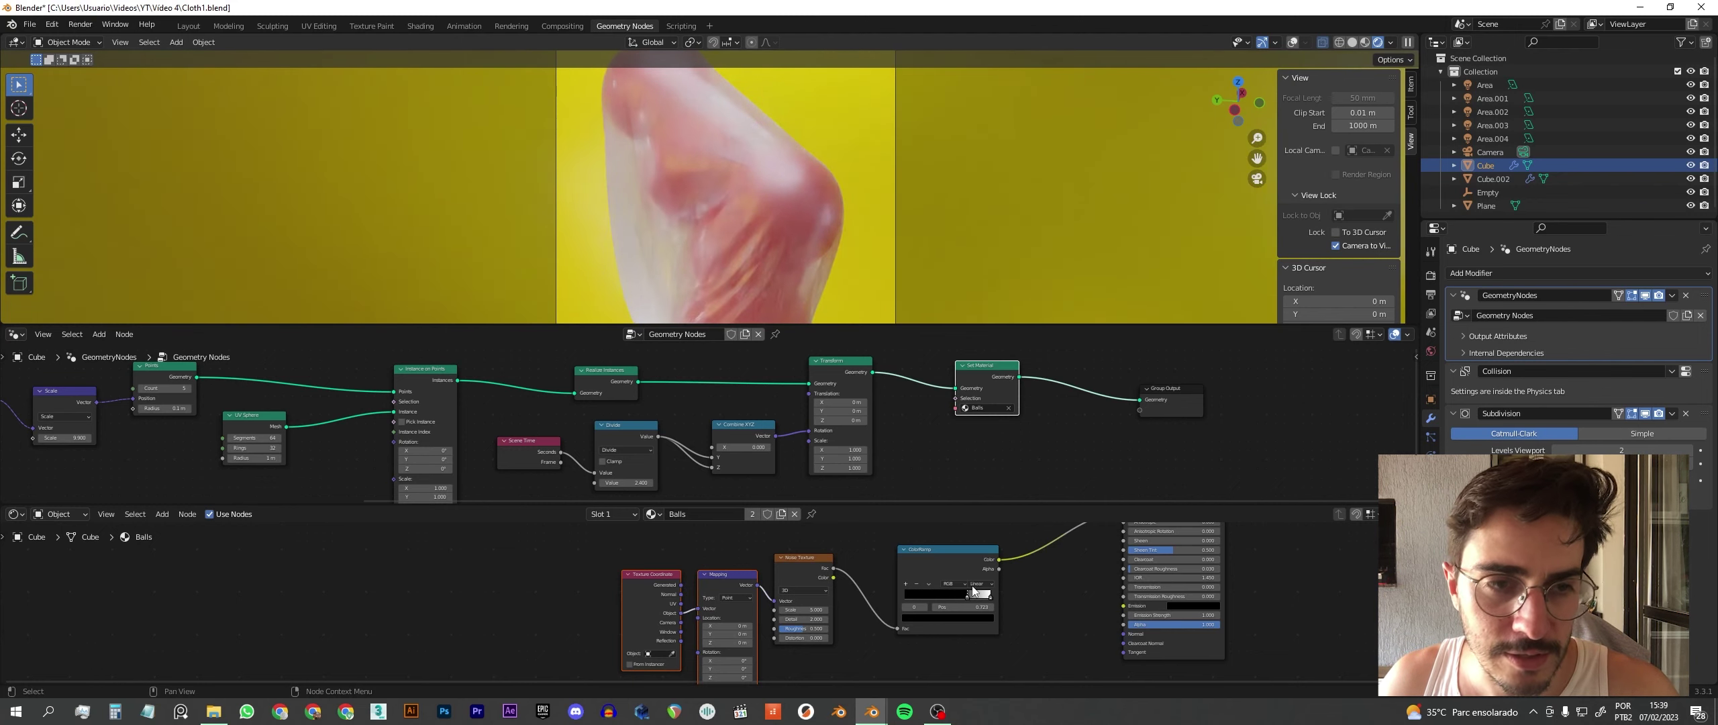
- Hide the cloth object Cube.002 and select the balls object Cube
left_click(741, 108)
key("h")
left_click(795, 210)
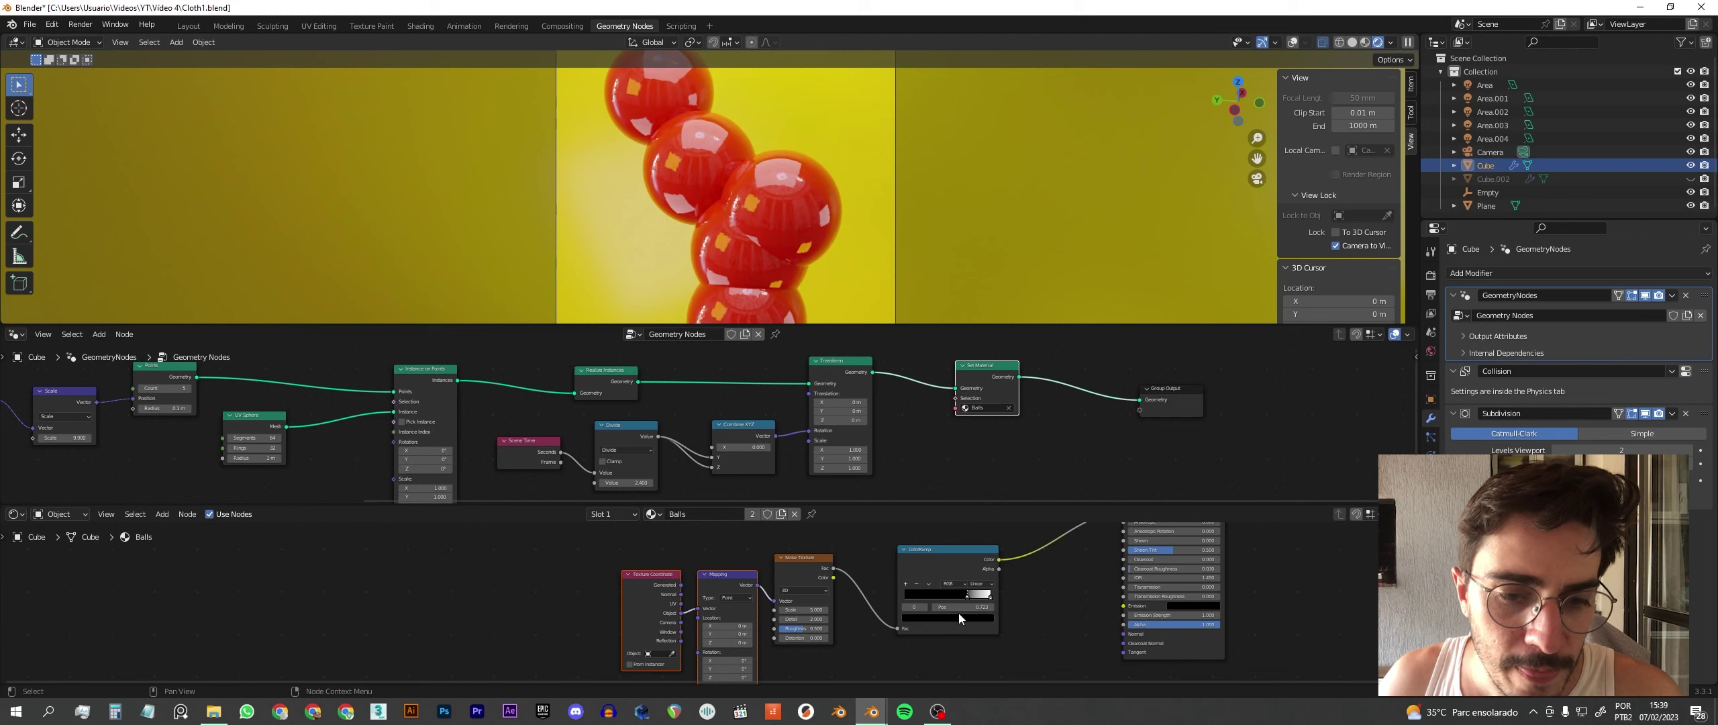
- Move the ramp's black stop to 0 and white stop to 0.618, and set Noise Texture scale to 50
mouse_move(938, 596)
left_mouse_down()
mouse_move(906, 596)
mouse_move(953, 596)
left_mouse_up()
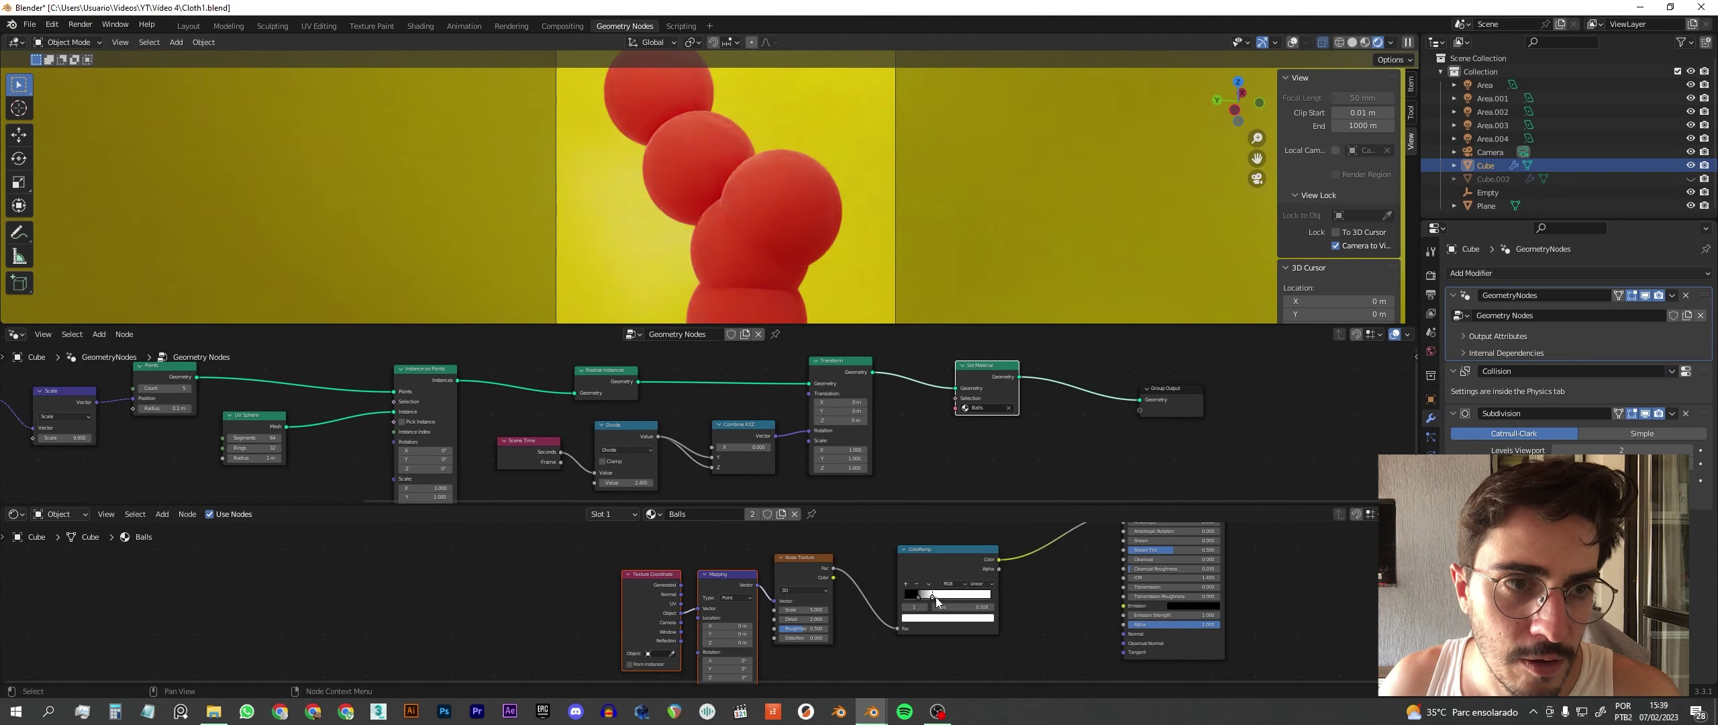
left_click_drag(959, 599, 963, 597)
left_click_drag(806, 609, 826, 647)
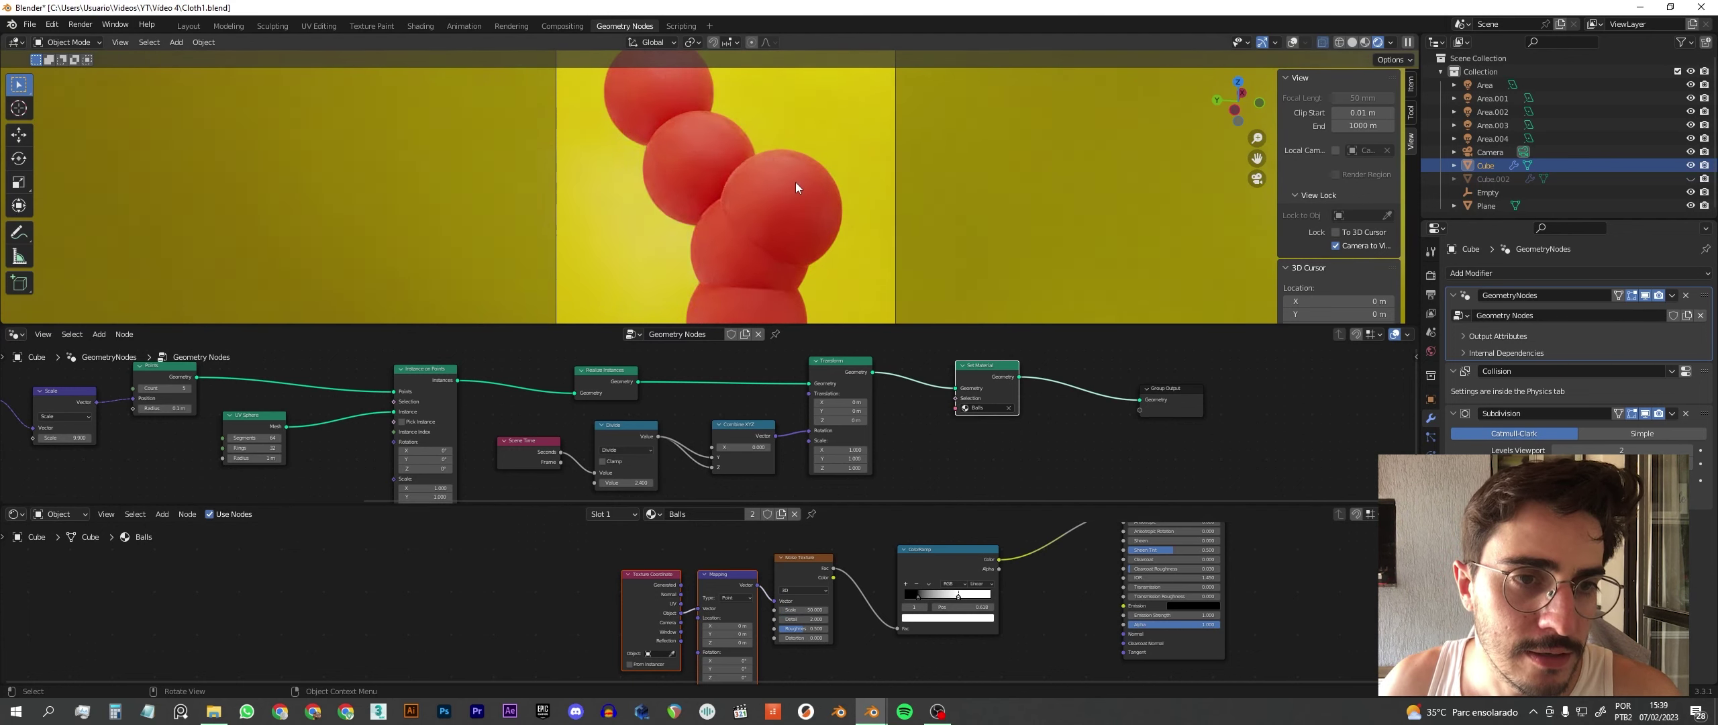
scroll(794, 182, "up", 3)
scroll(797, 173, "up", 3)
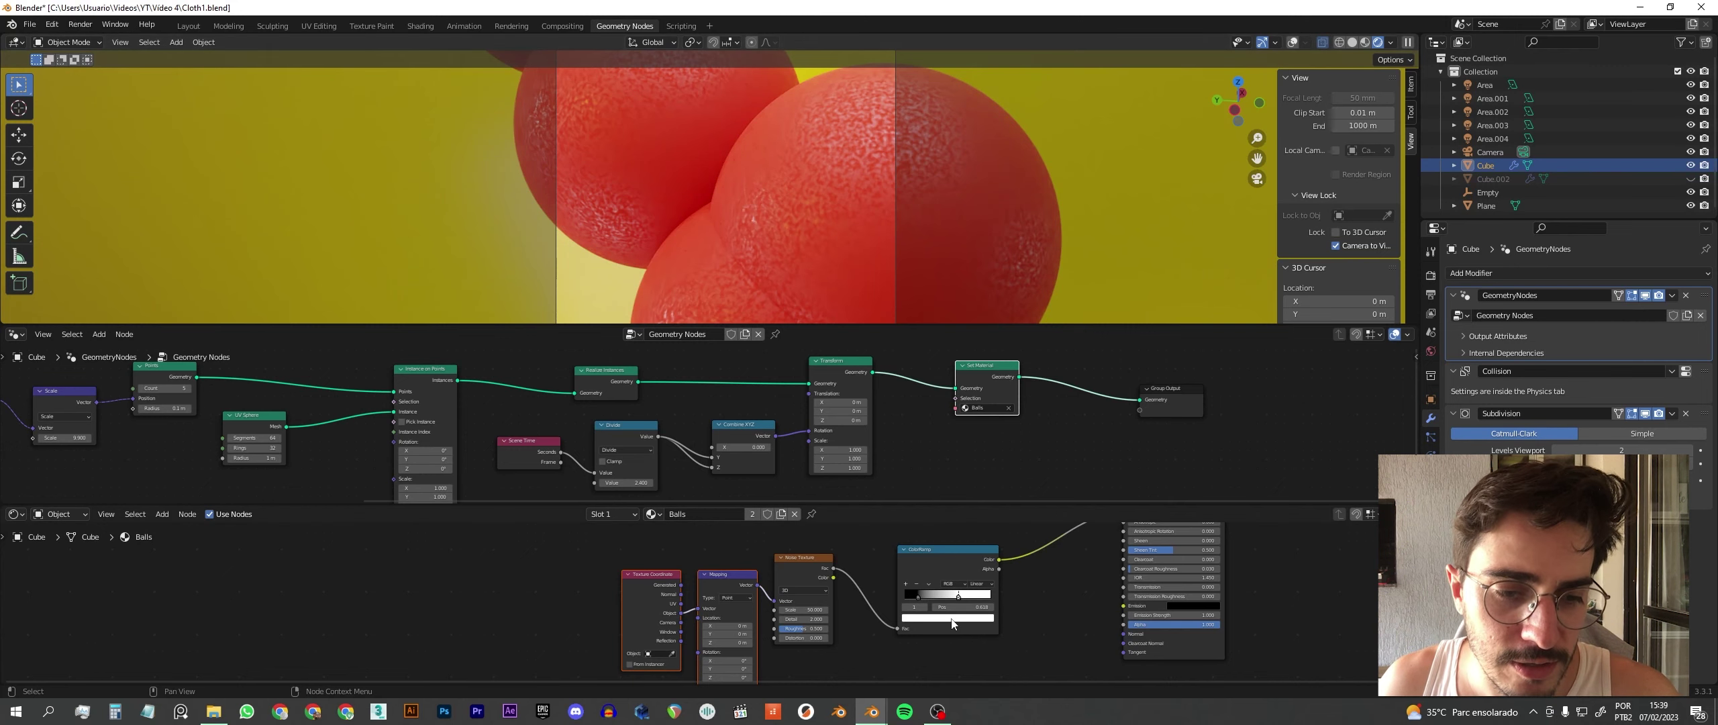
scroll(952, 623, "down", 2)
scroll(939, 615, "up", 2, "shift")
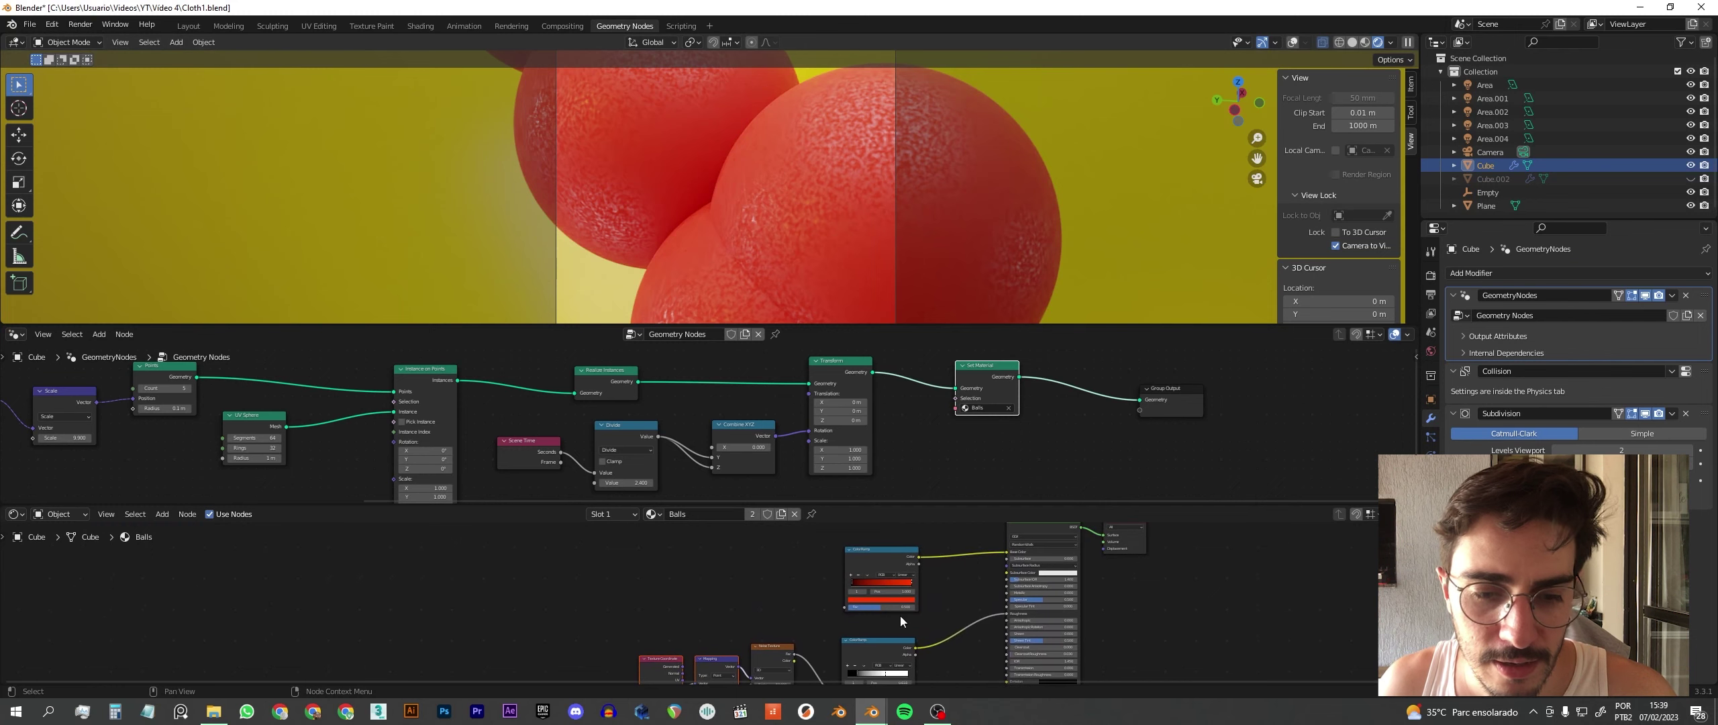
left_click(876, 555)
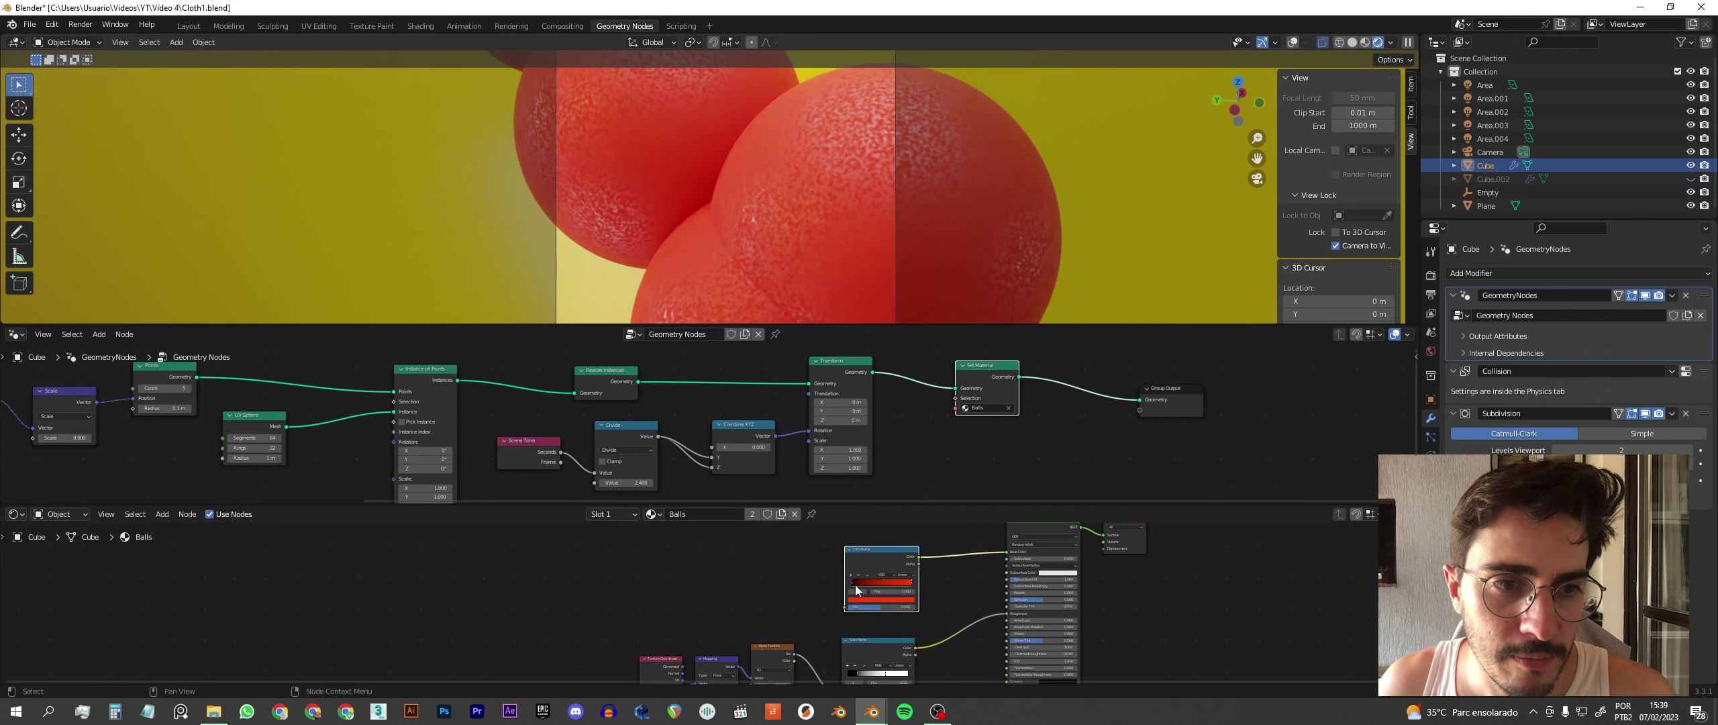
middle_click_drag(974, 596, 932, 559)
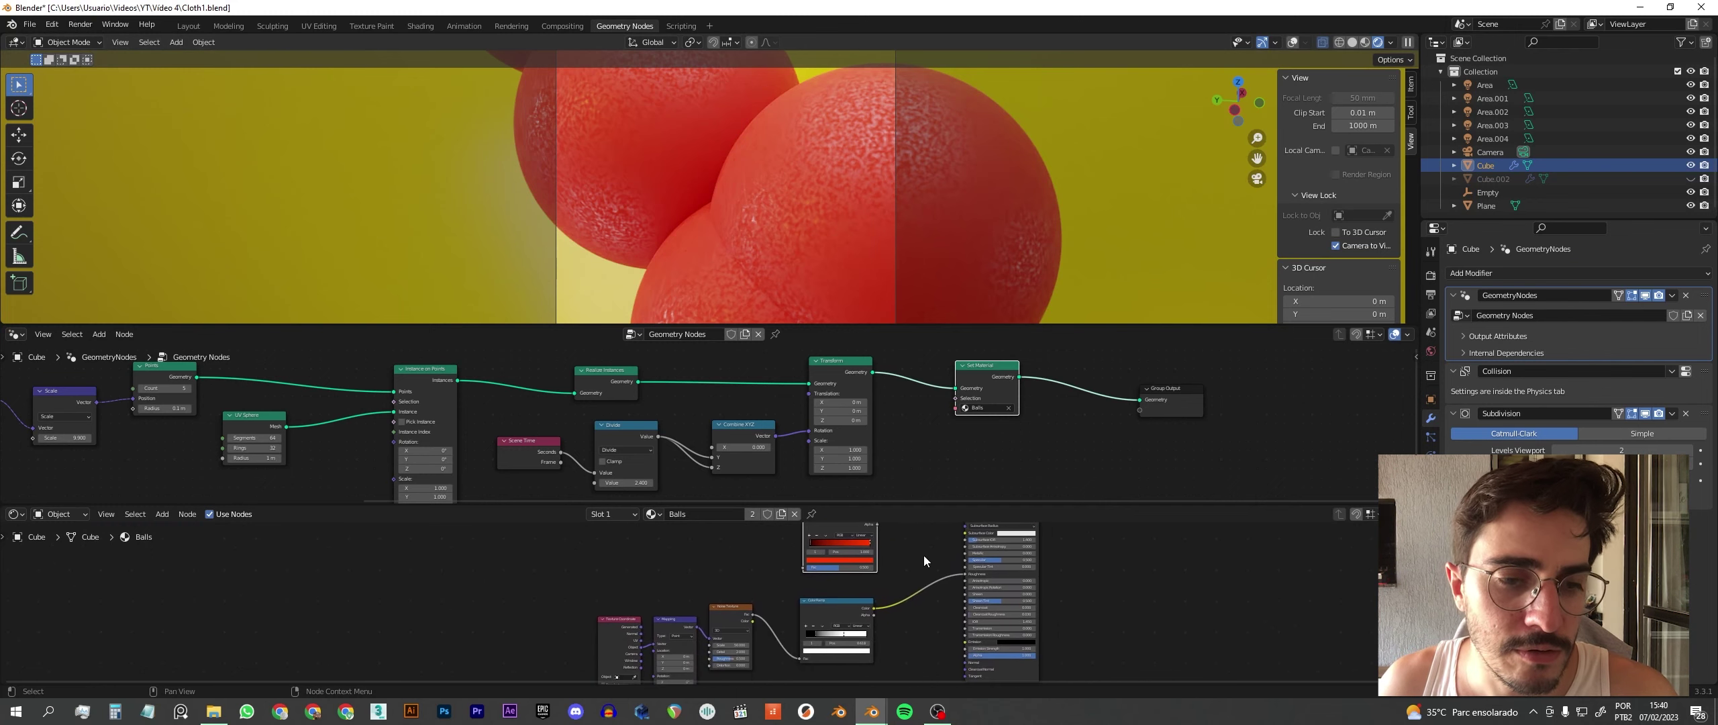
scroll(741, 210, "down", 8)
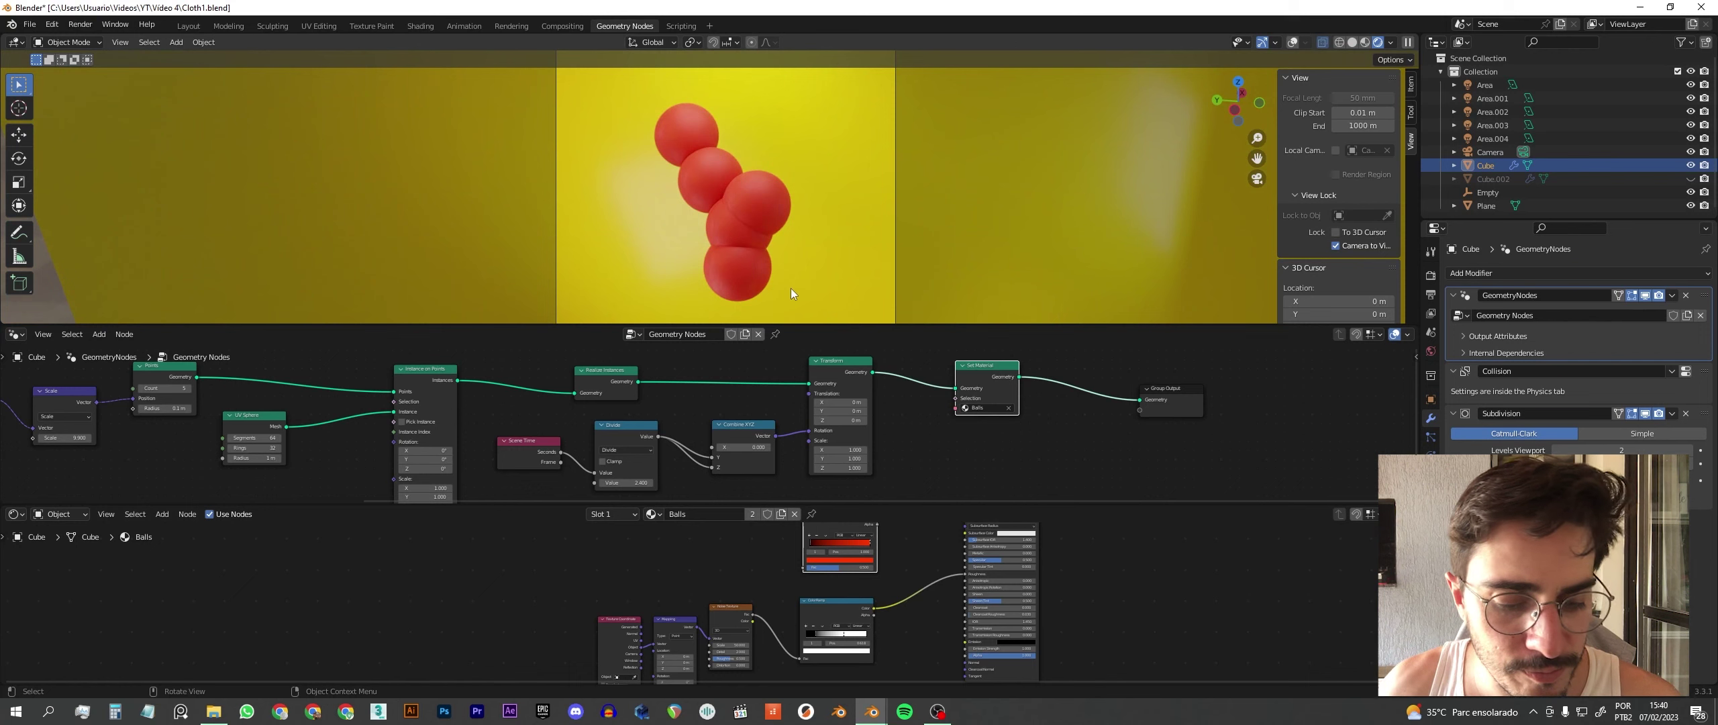
key("alt+h")
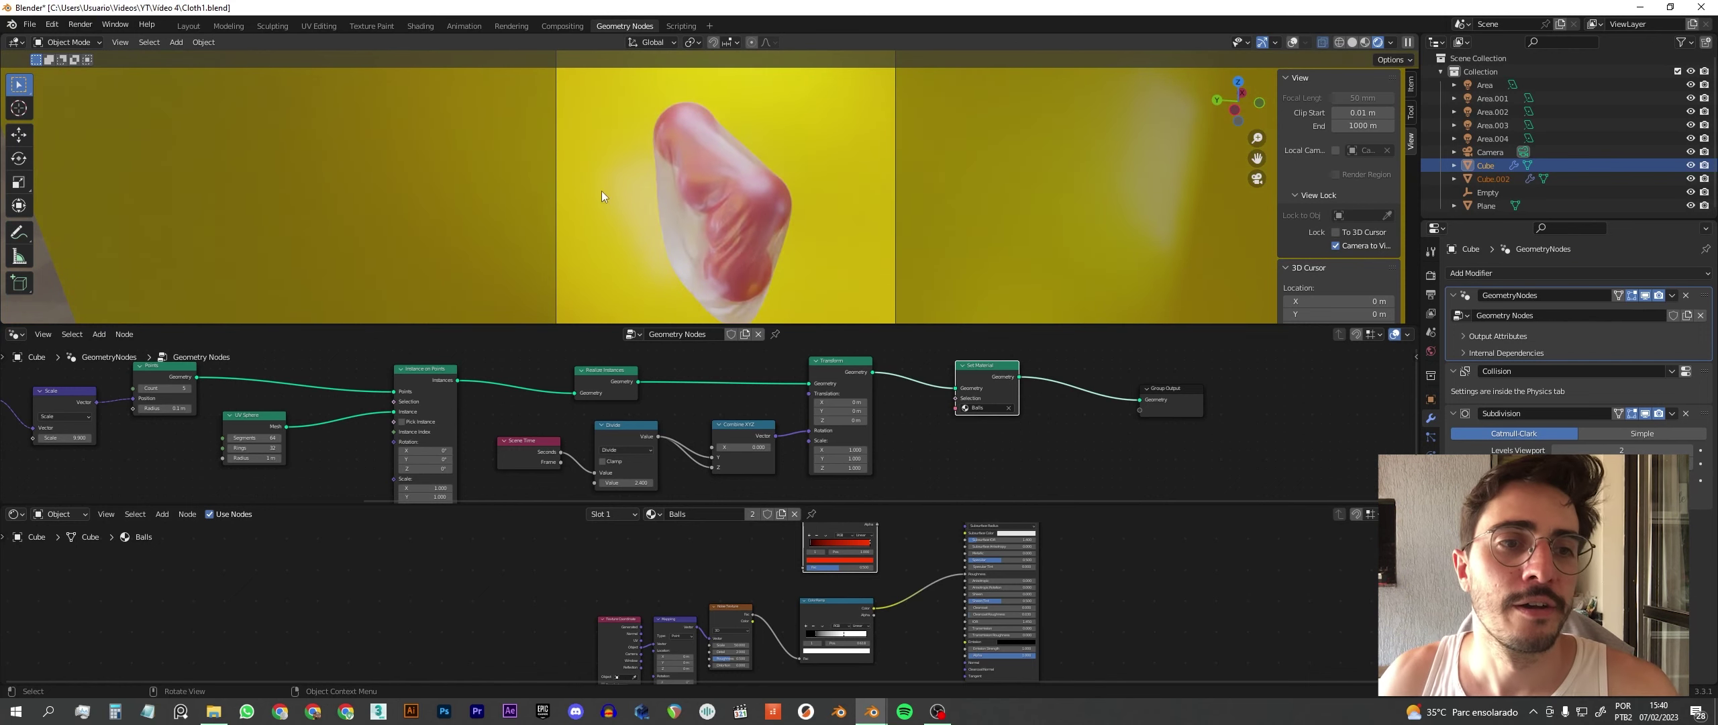
middle_click_drag(601, 192, 748, 192)
scroll(736, 195, "up", 3)
scroll(752, 165, "up", 2)
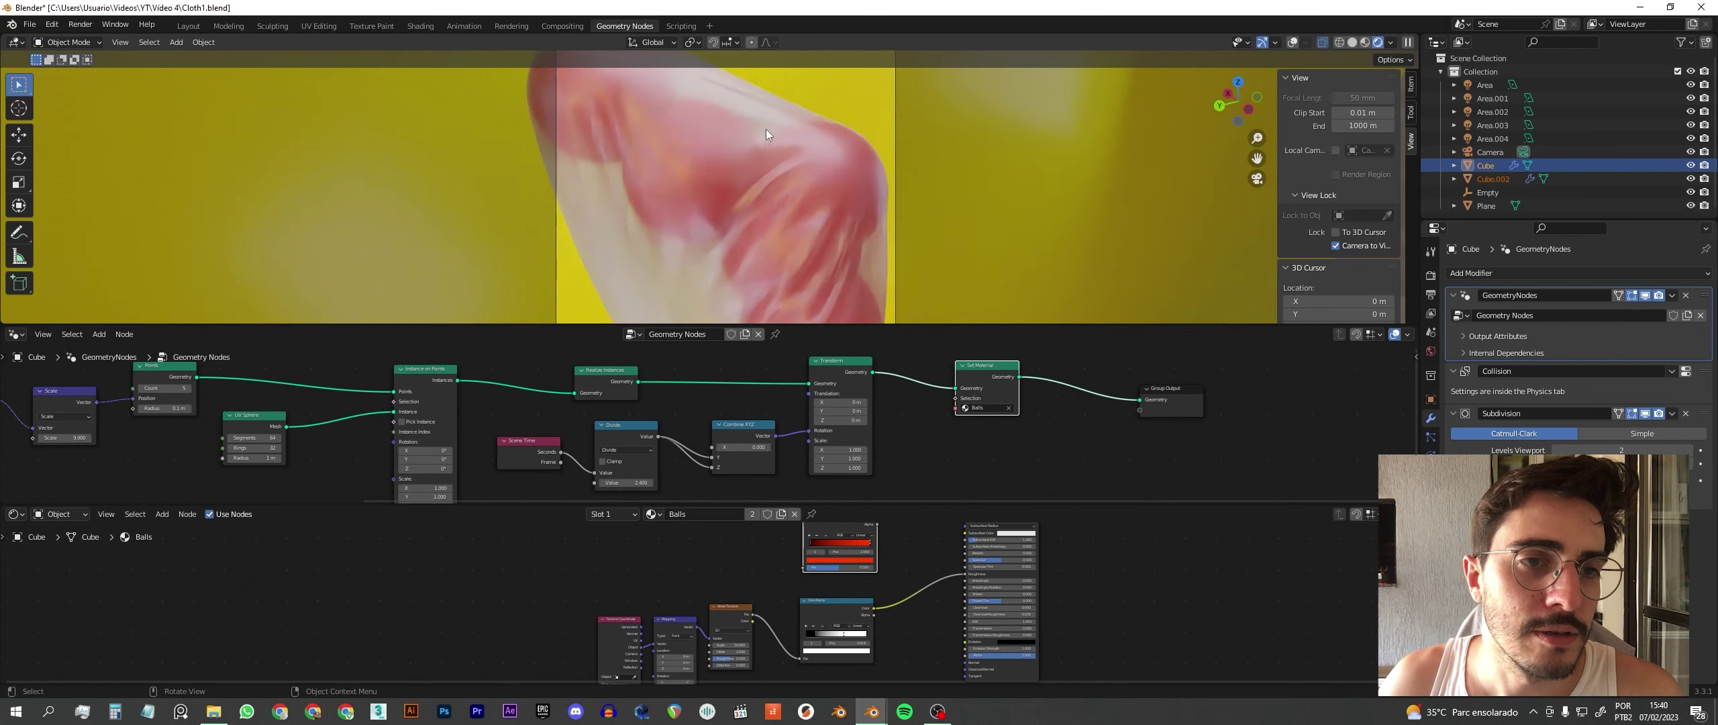
left_click(763, 164)
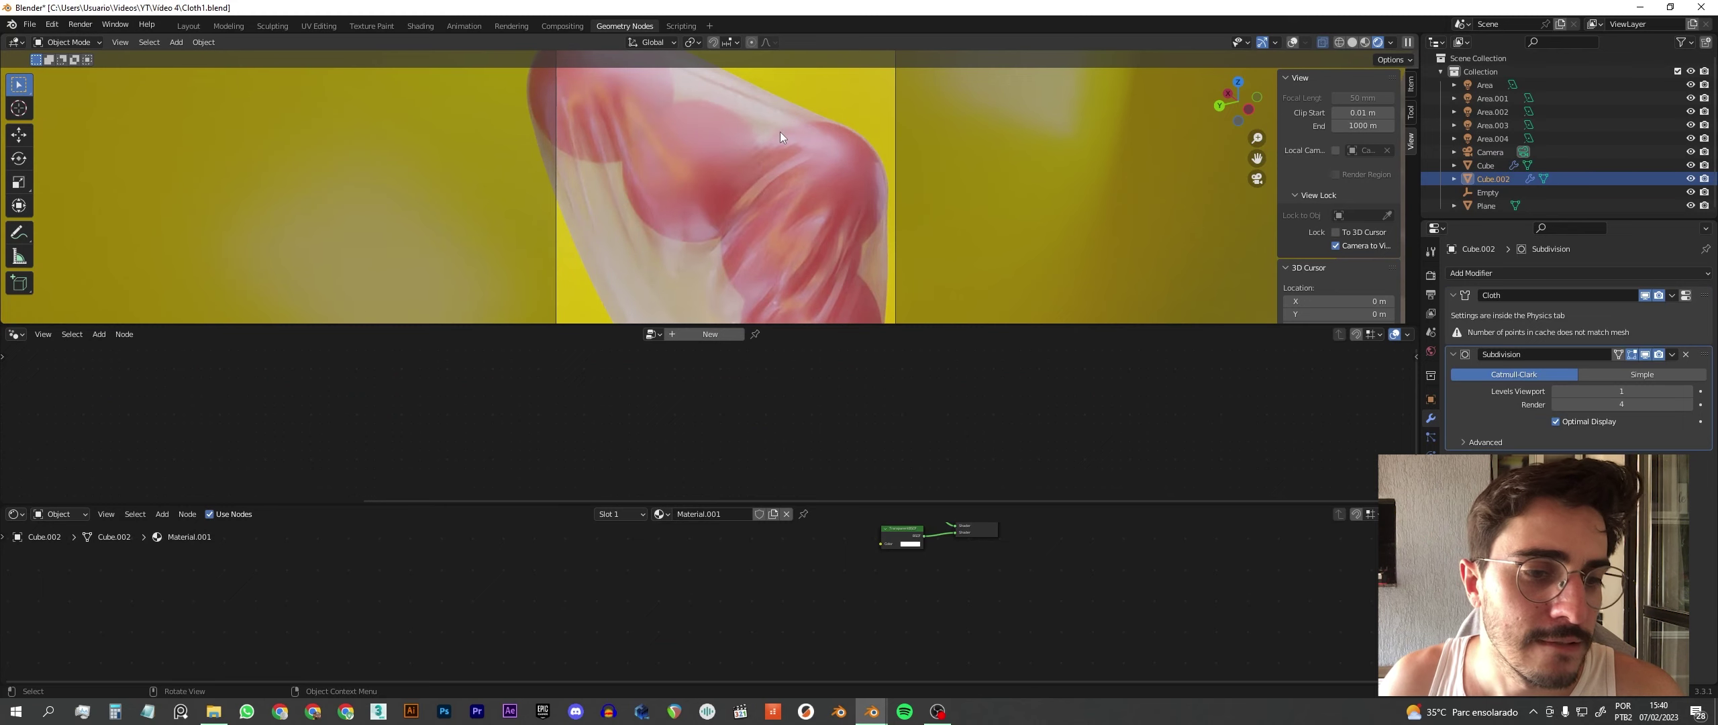
mouse_move(904, 549)
middle_mouse_down()
mouse_move(892, 649)
mouse_move(919, 664)
middle_mouse_up()
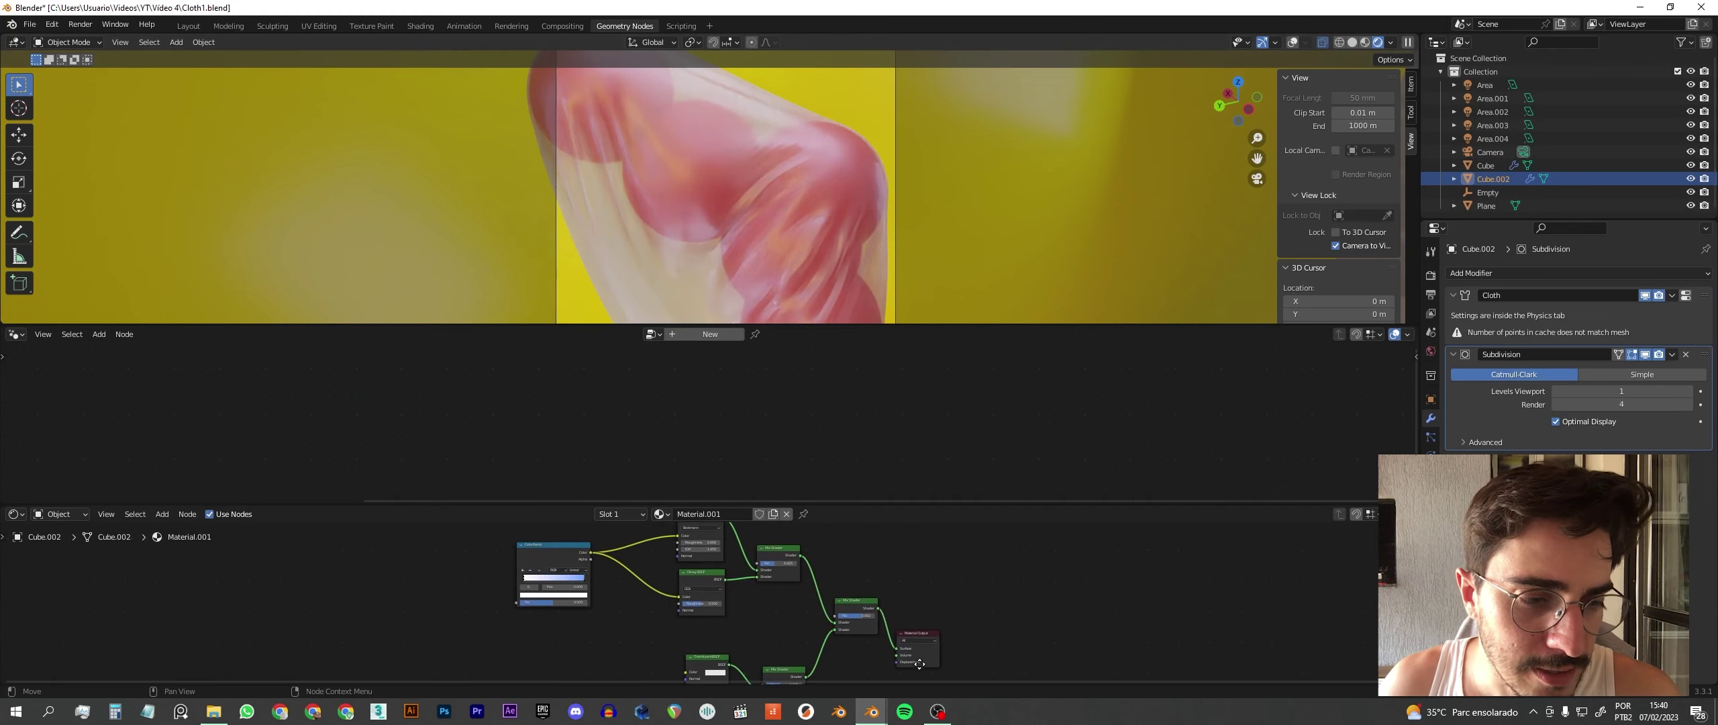
middle_click_drag(951, 591, 970, 622)
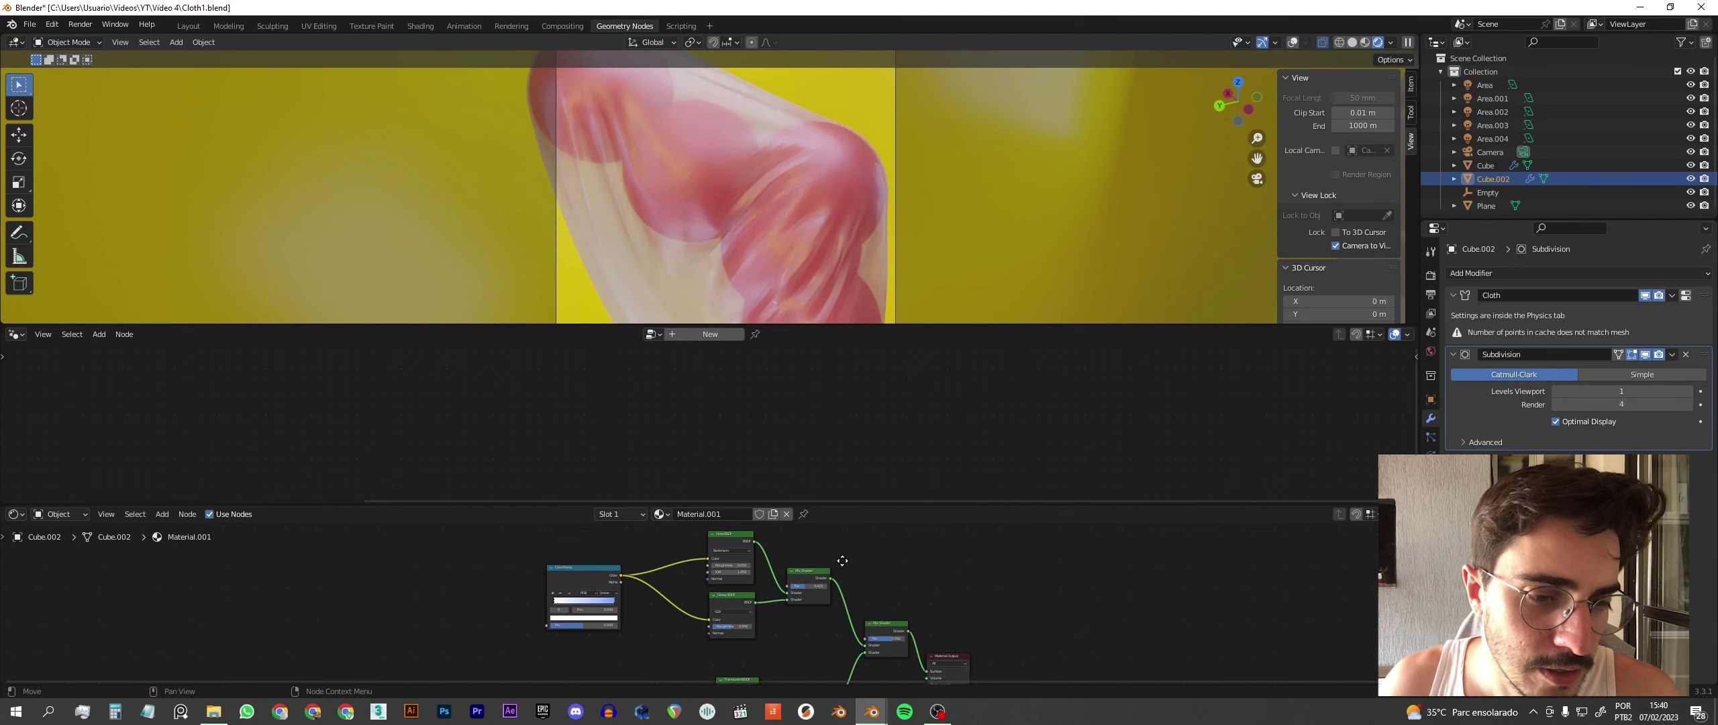
scroll(738, 557, "up", 4)
middle_click_drag(733, 643, 733, 564)
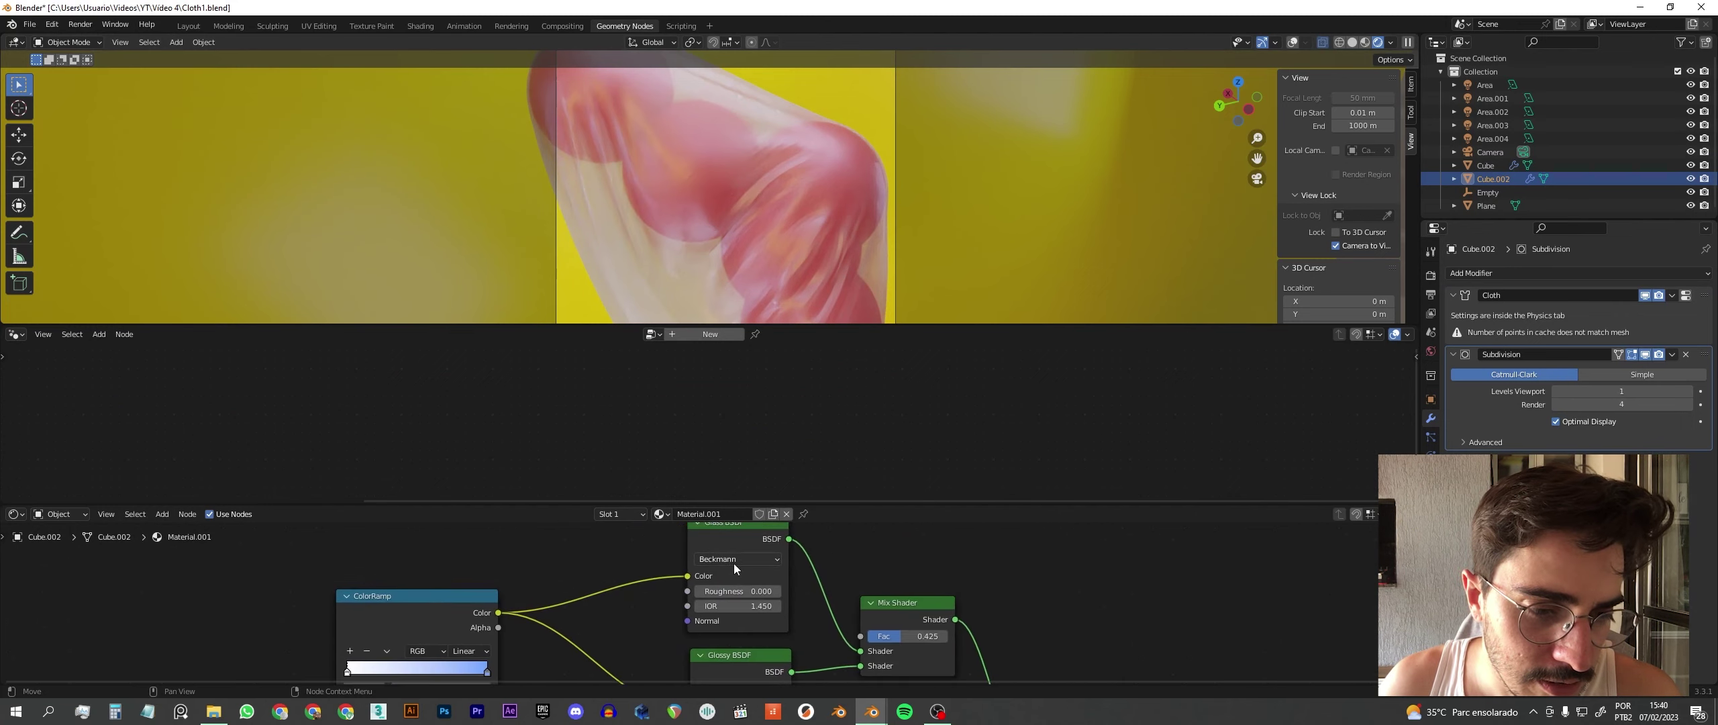
scroll(842, 588, "down", 1)
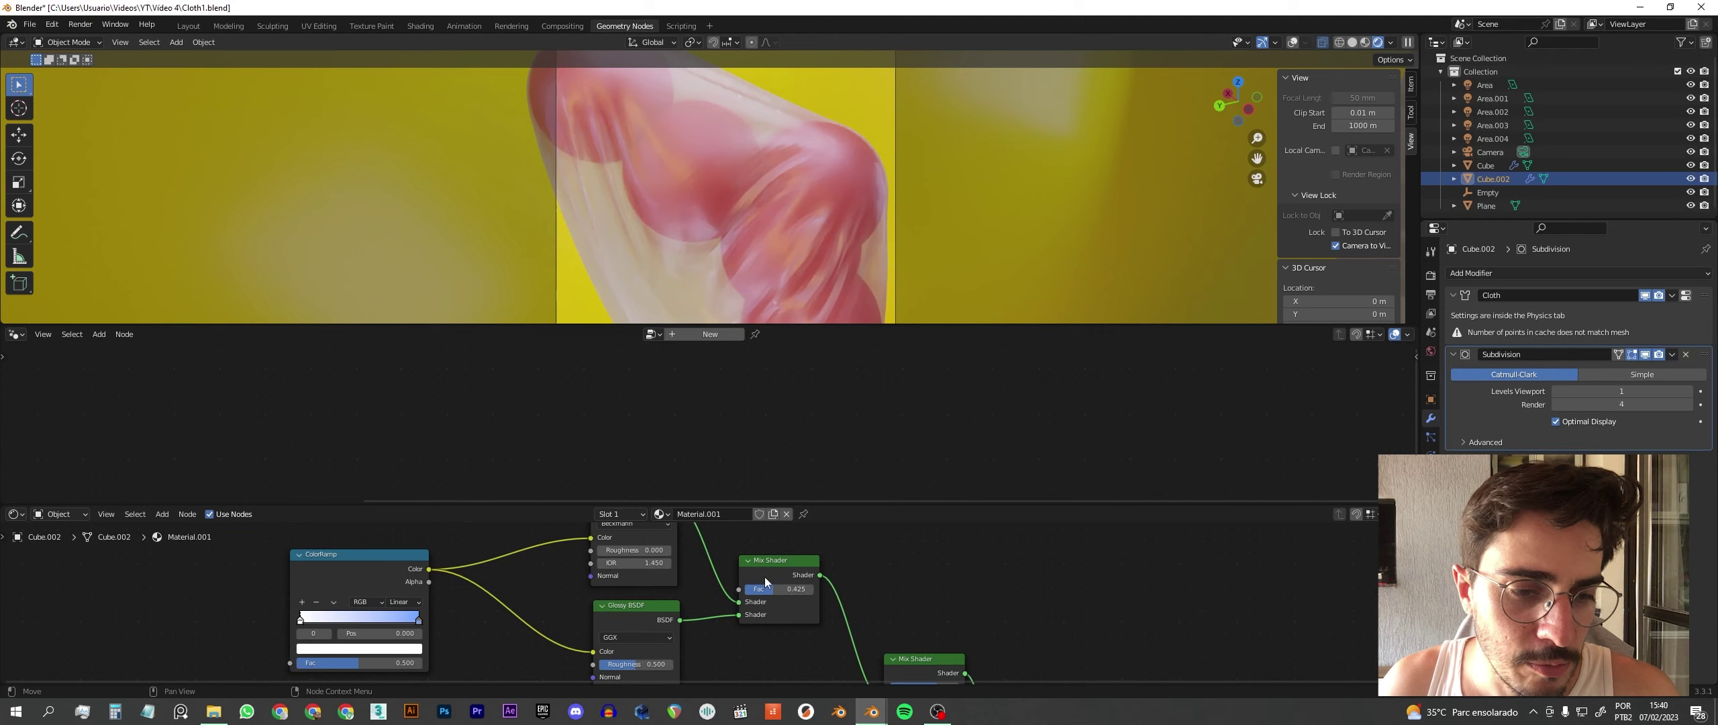
scroll(747, 577, "down", 1, "shift")
scroll(512, 566, "up", 2, "ctrl")
scroll(612, 583, "down", 1)
middle_click_drag(612, 583, 490, 556)
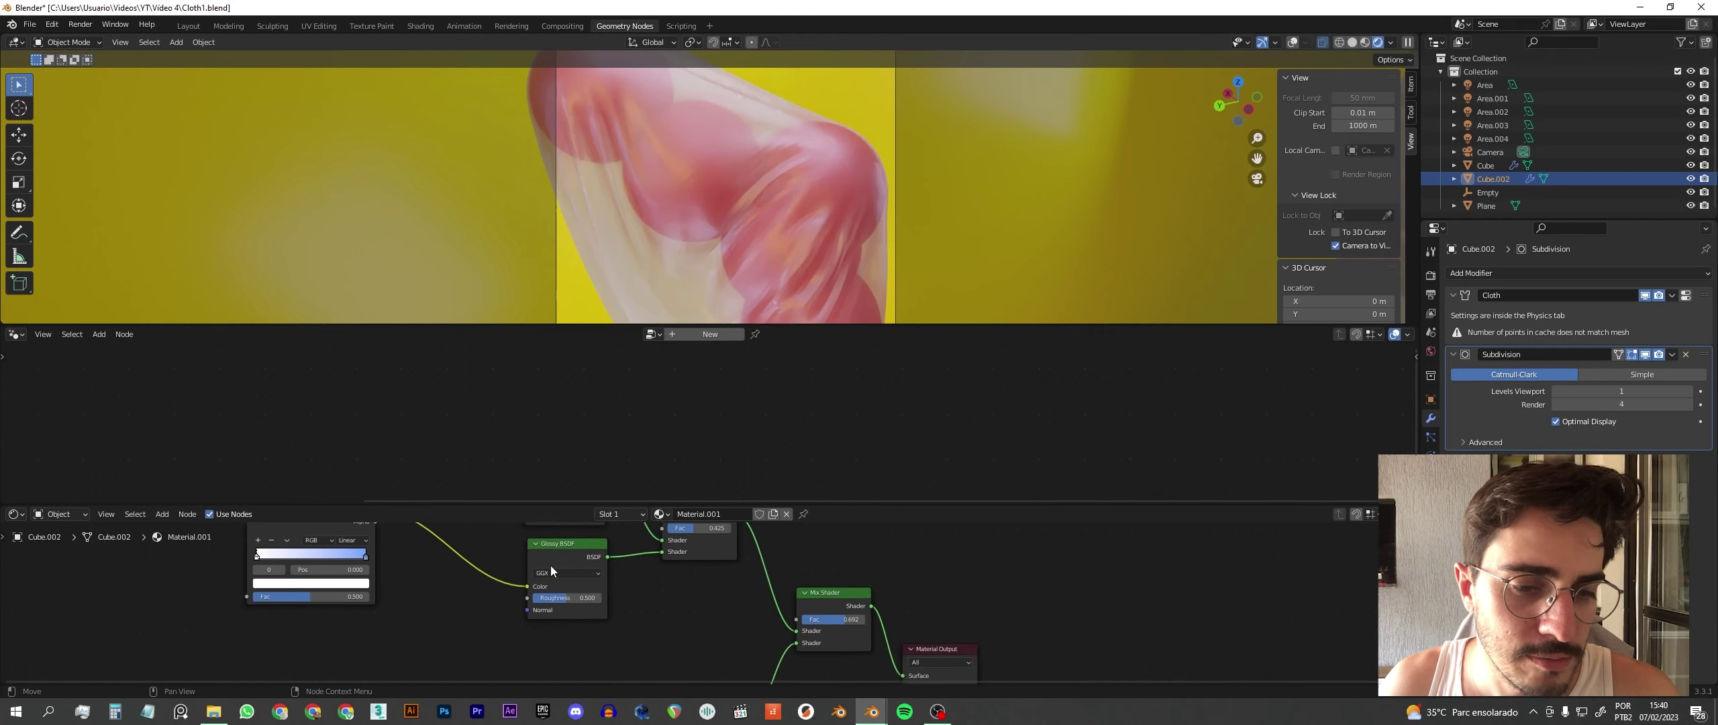
scroll(773, 582, "down", 1)
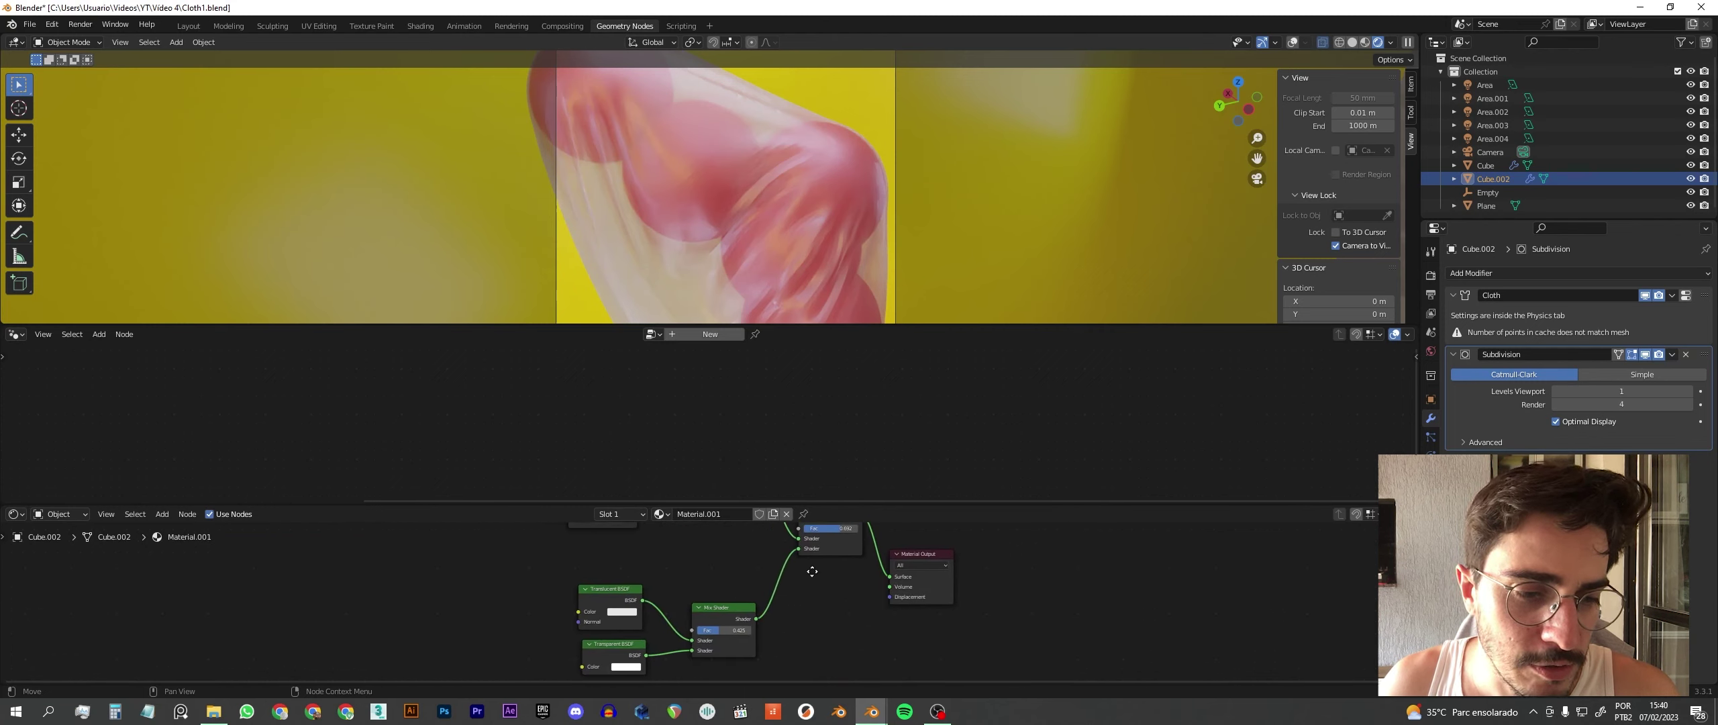
middle_click_drag(629, 614, 723, 582)
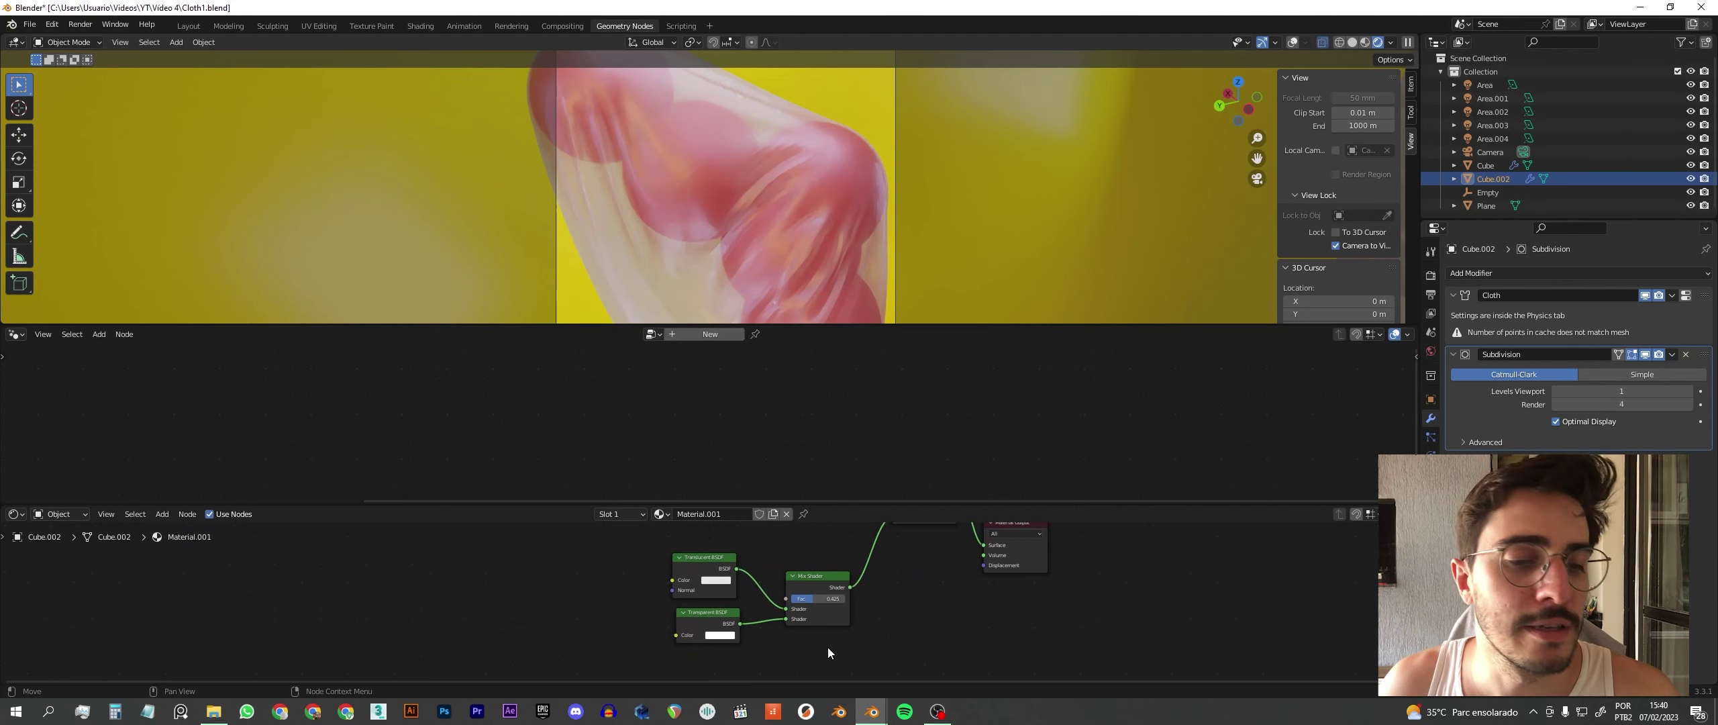
mouse_move(959, 585)
middle_mouse_down()
mouse_move(895, 639)
mouse_move(908, 605)
middle_mouse_up()
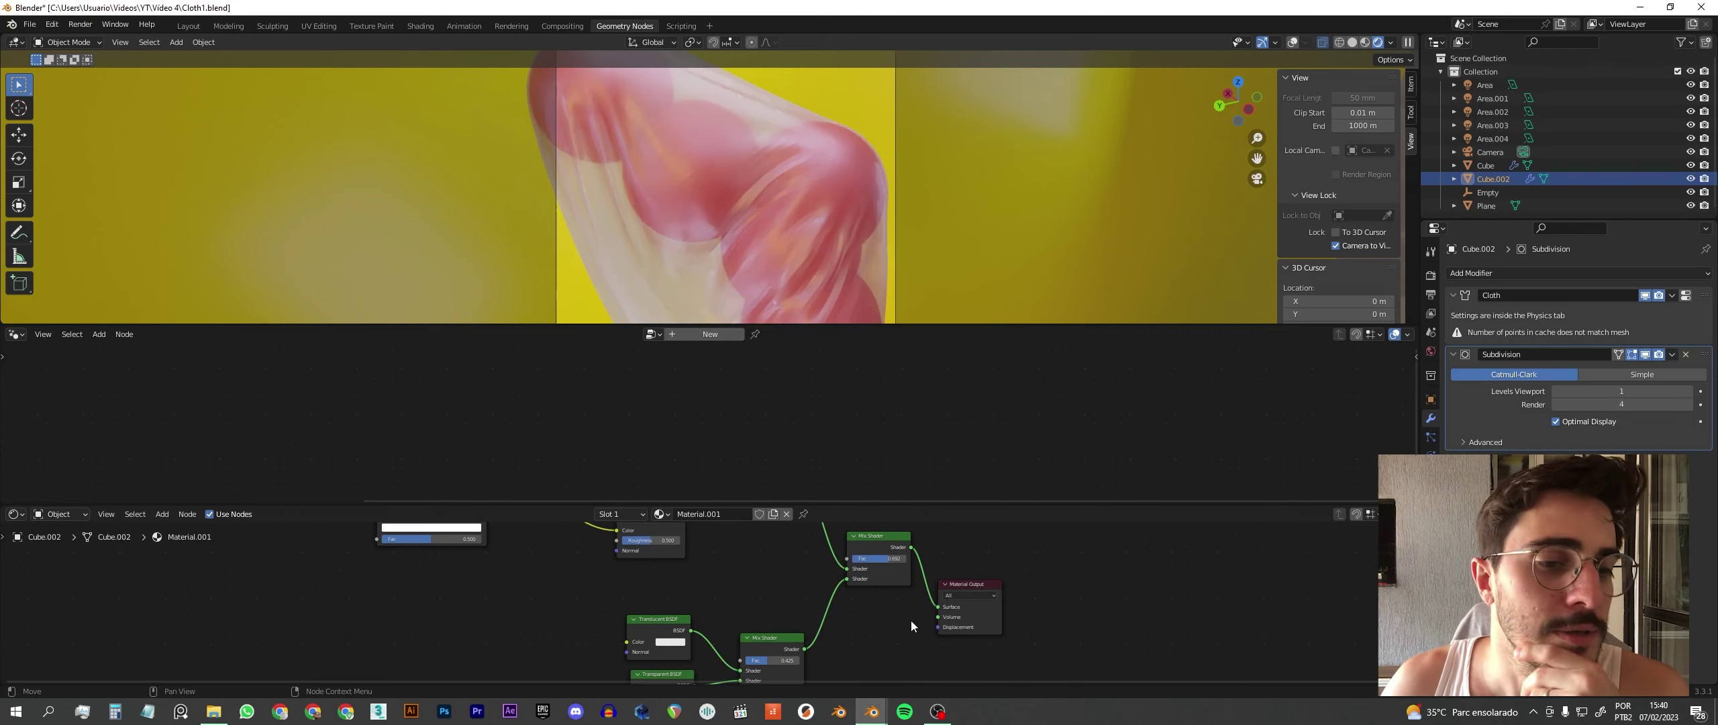
scroll(726, 597, "down", 2)
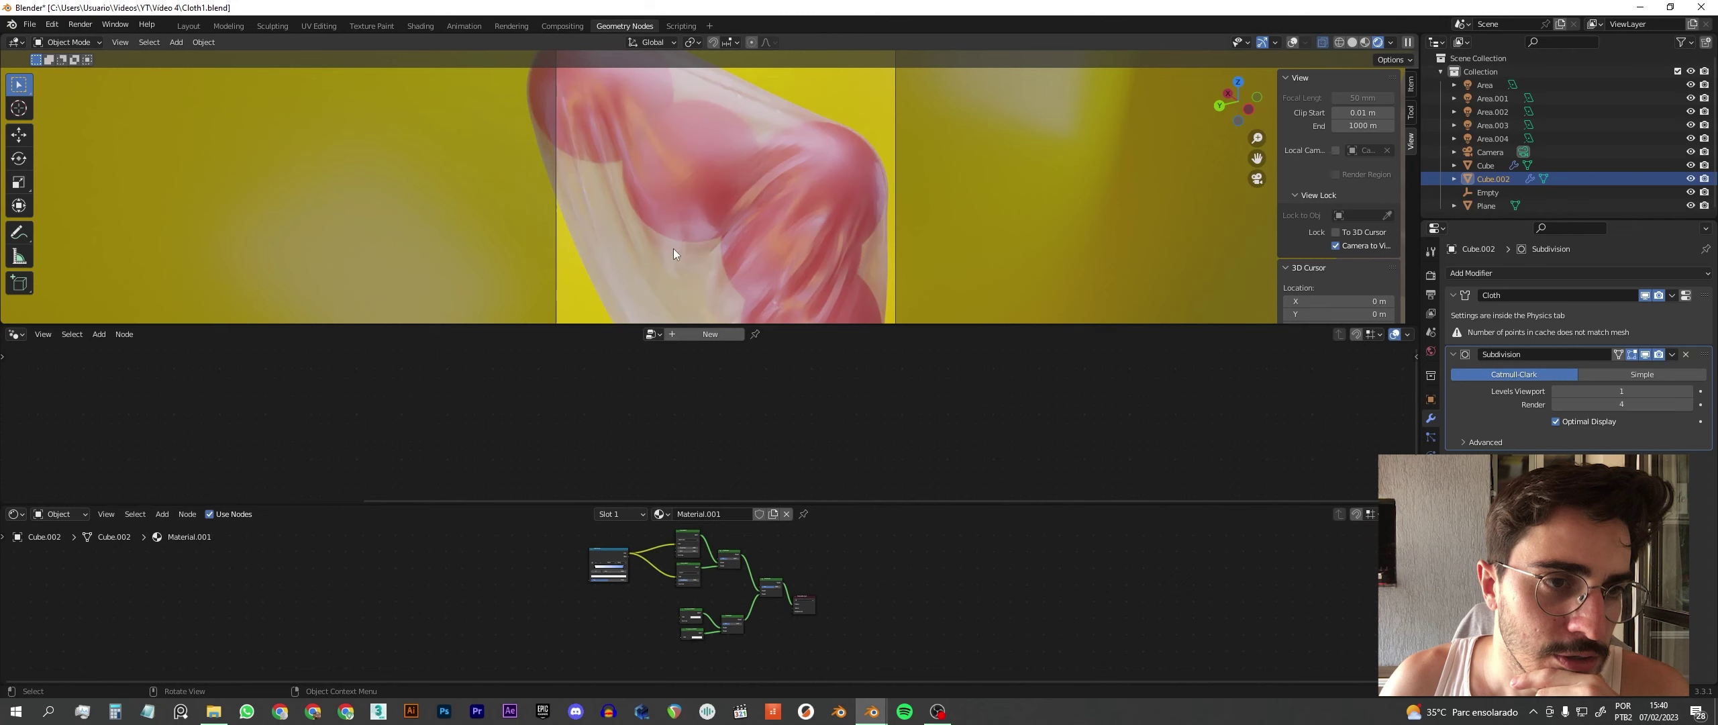
scroll(698, 229, "down", 4)
middle_click_drag(745, 223, 748, 215)
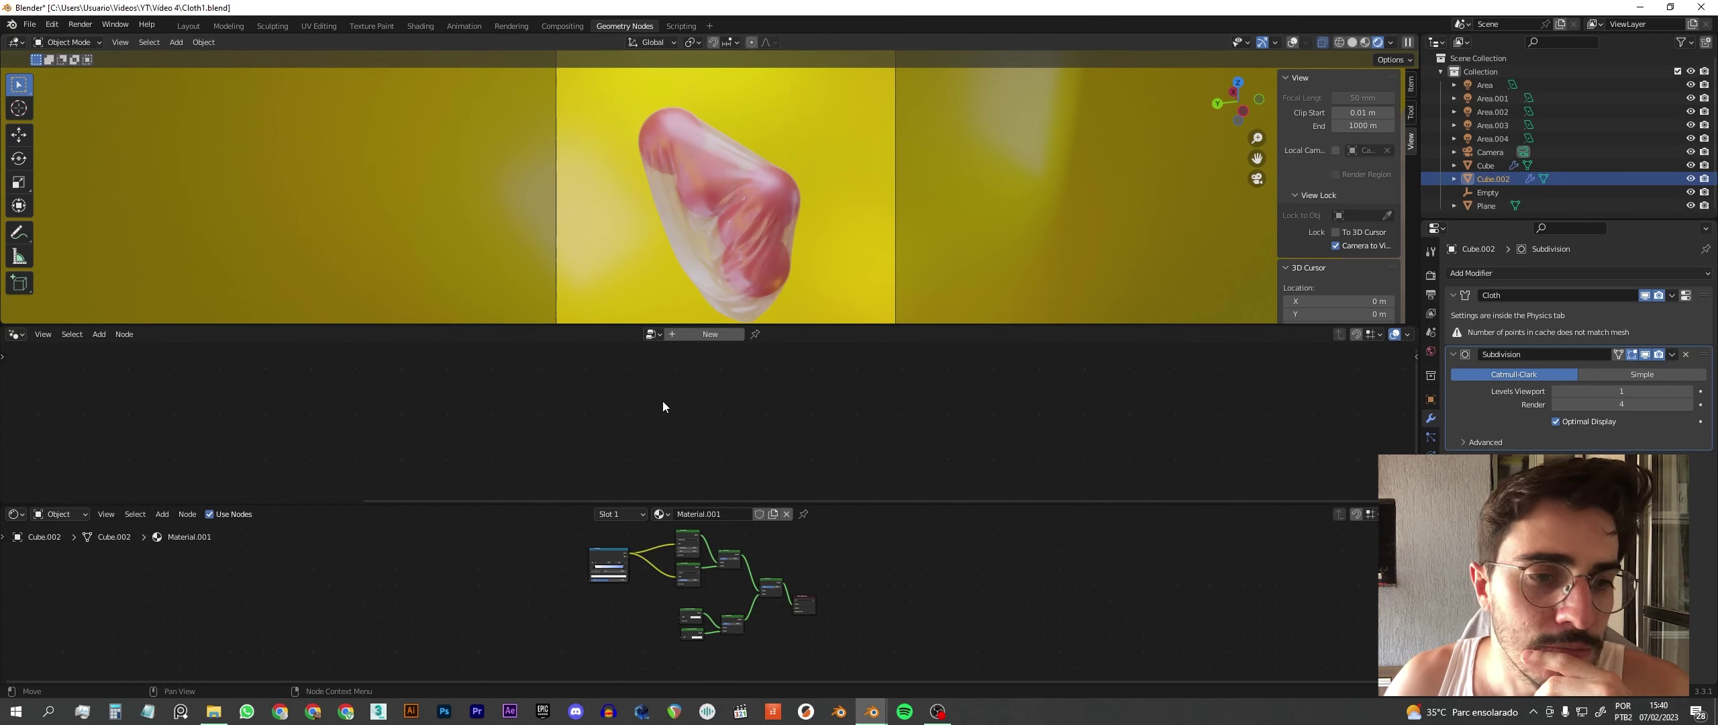
left_click(652, 333)
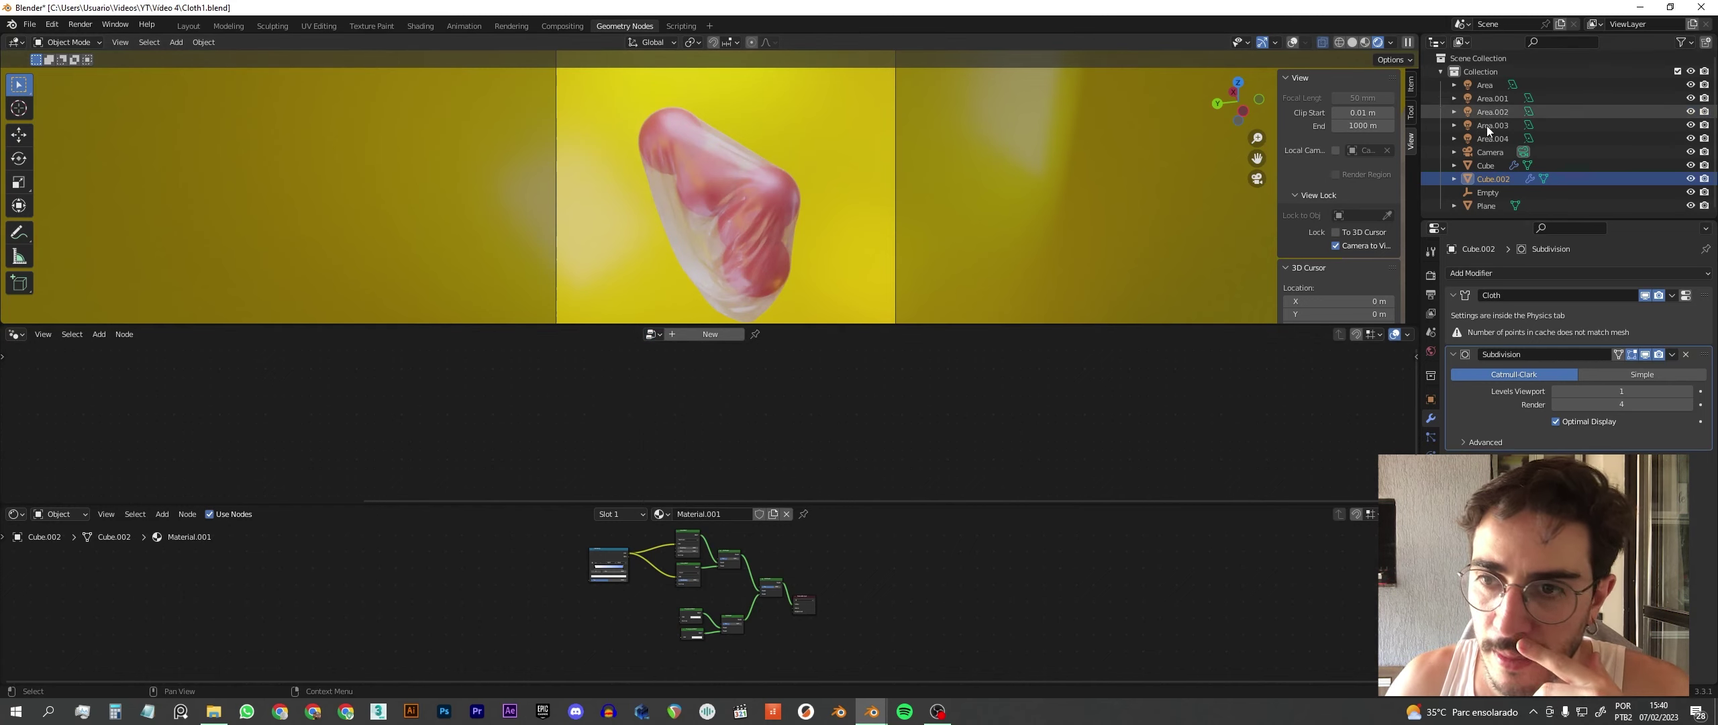
- Select Cube to show its ball node tree and turn the lower panel into a Timeline
left_click(1486, 165)
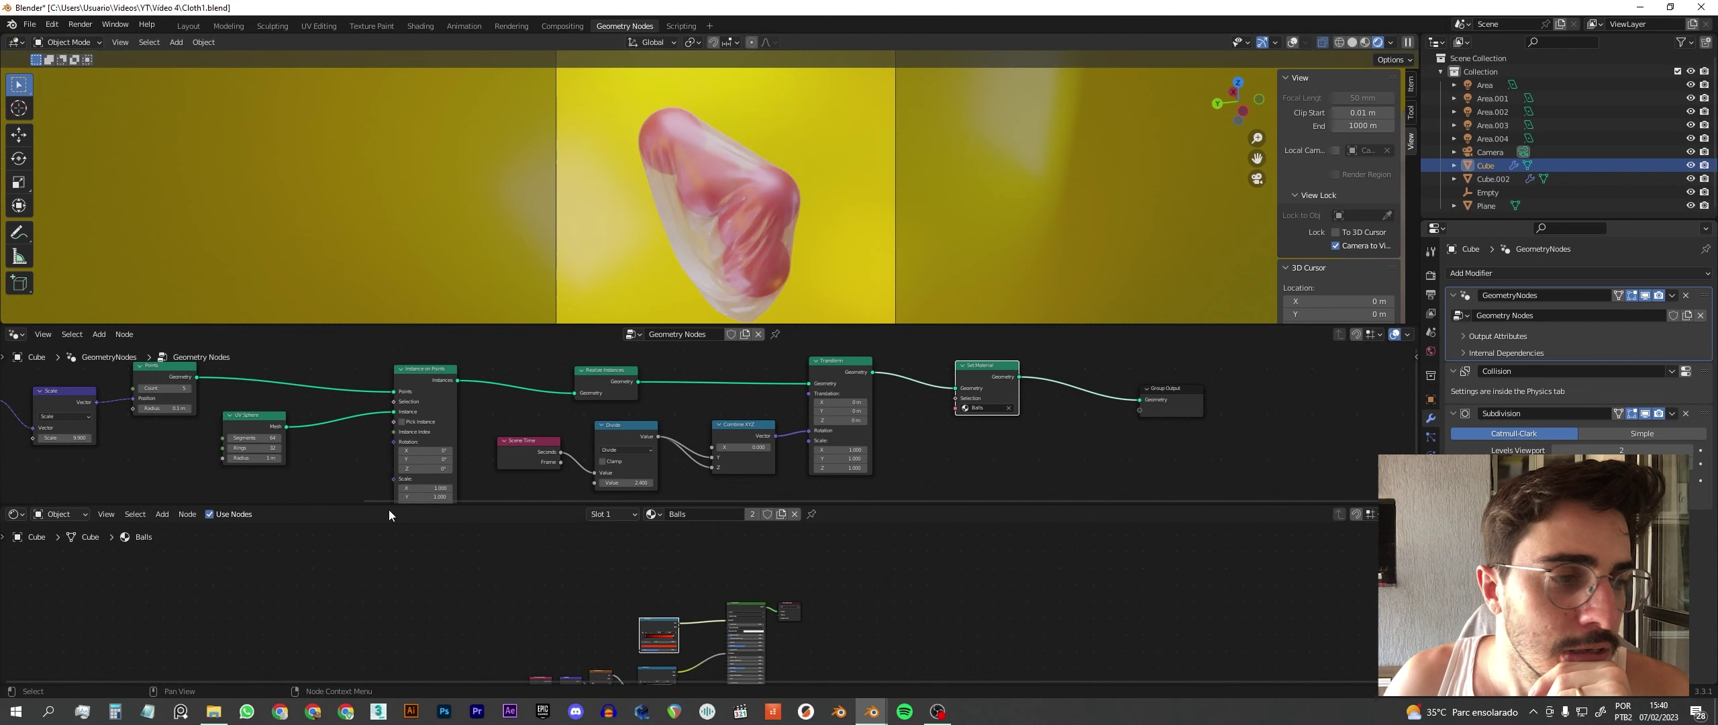
left_click(59, 514)
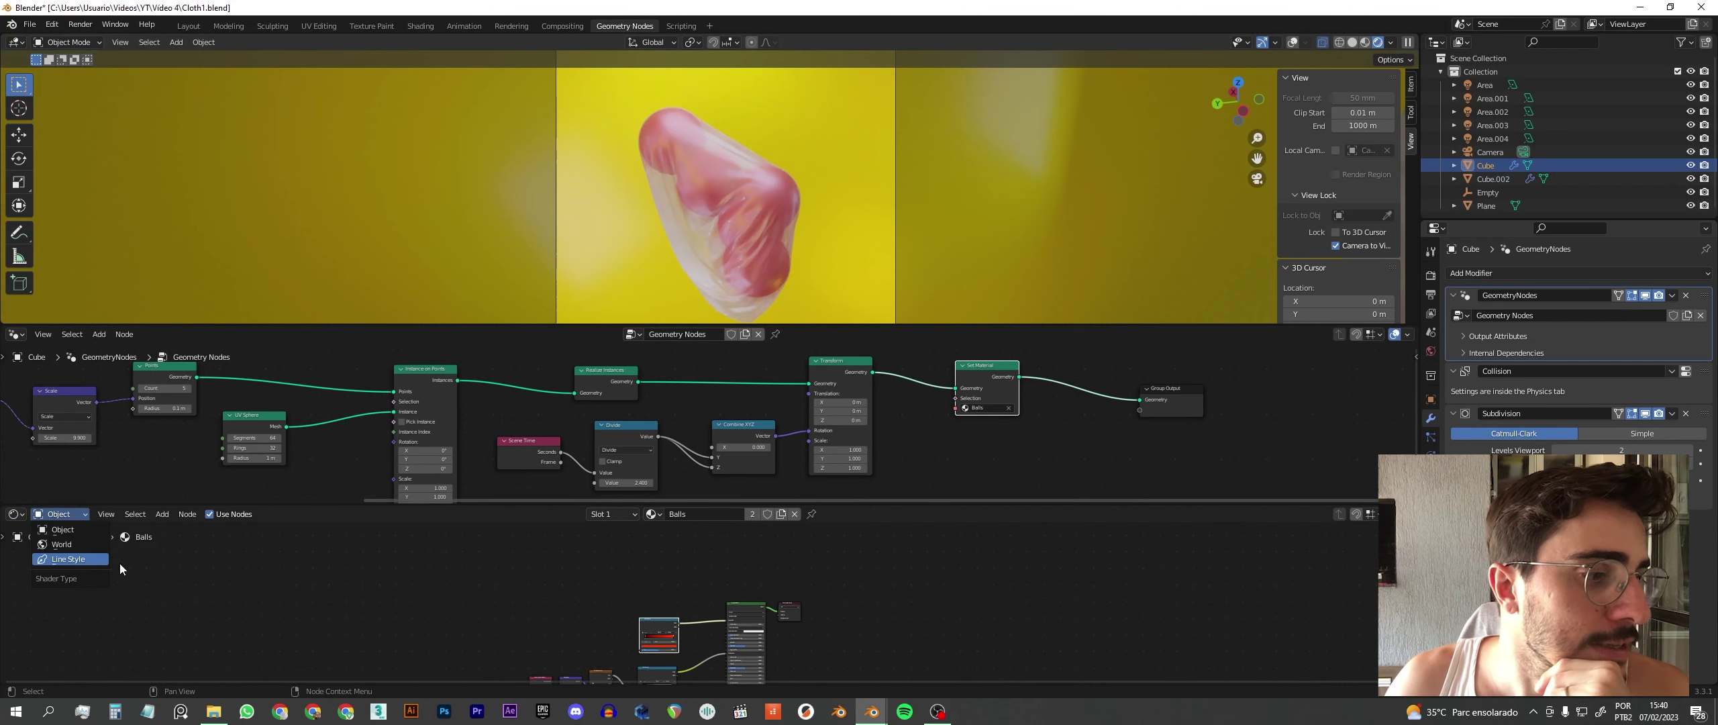
left_click(14, 515)
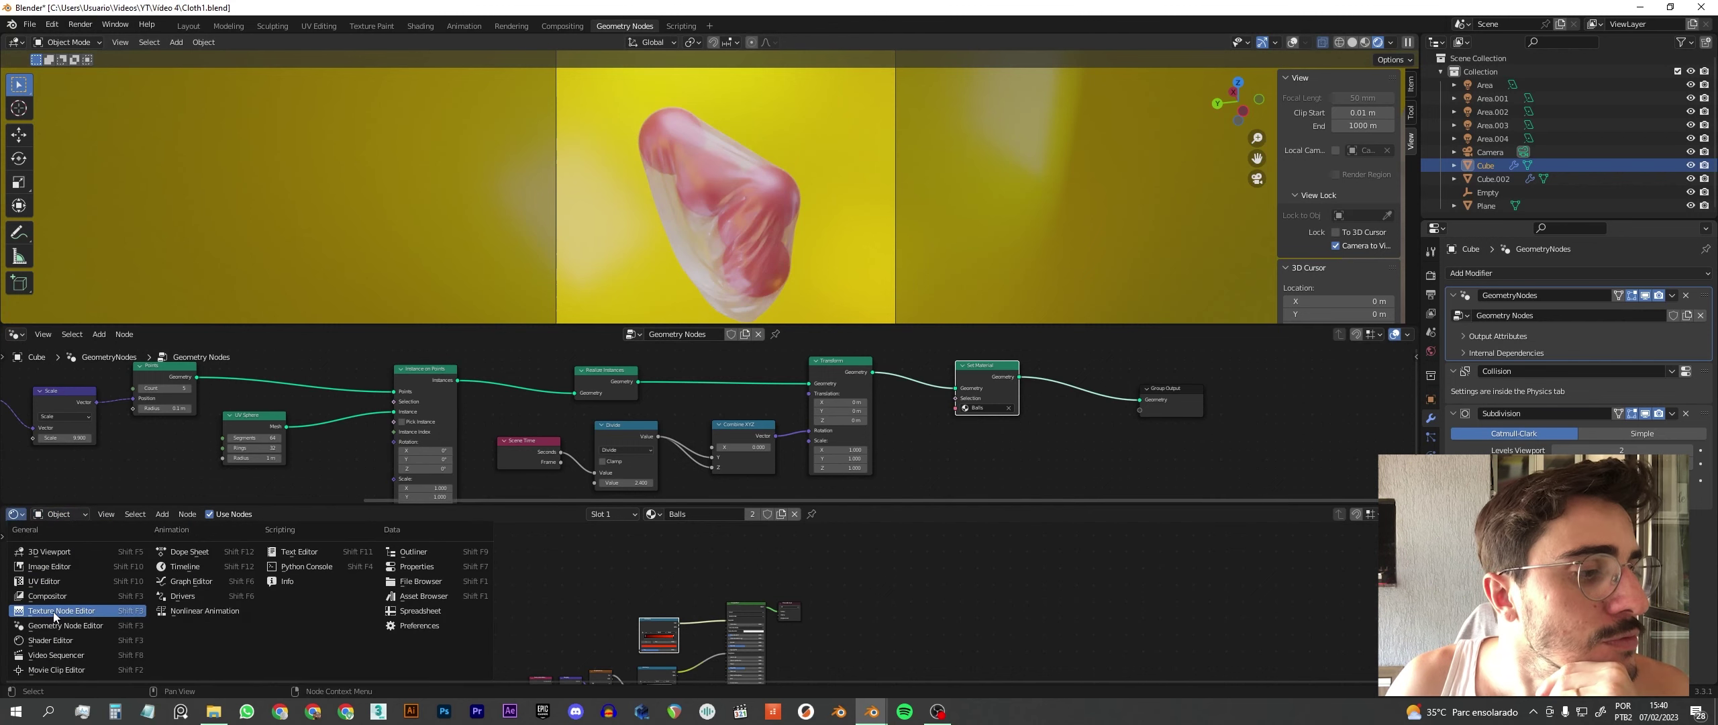
left_click(183, 566)
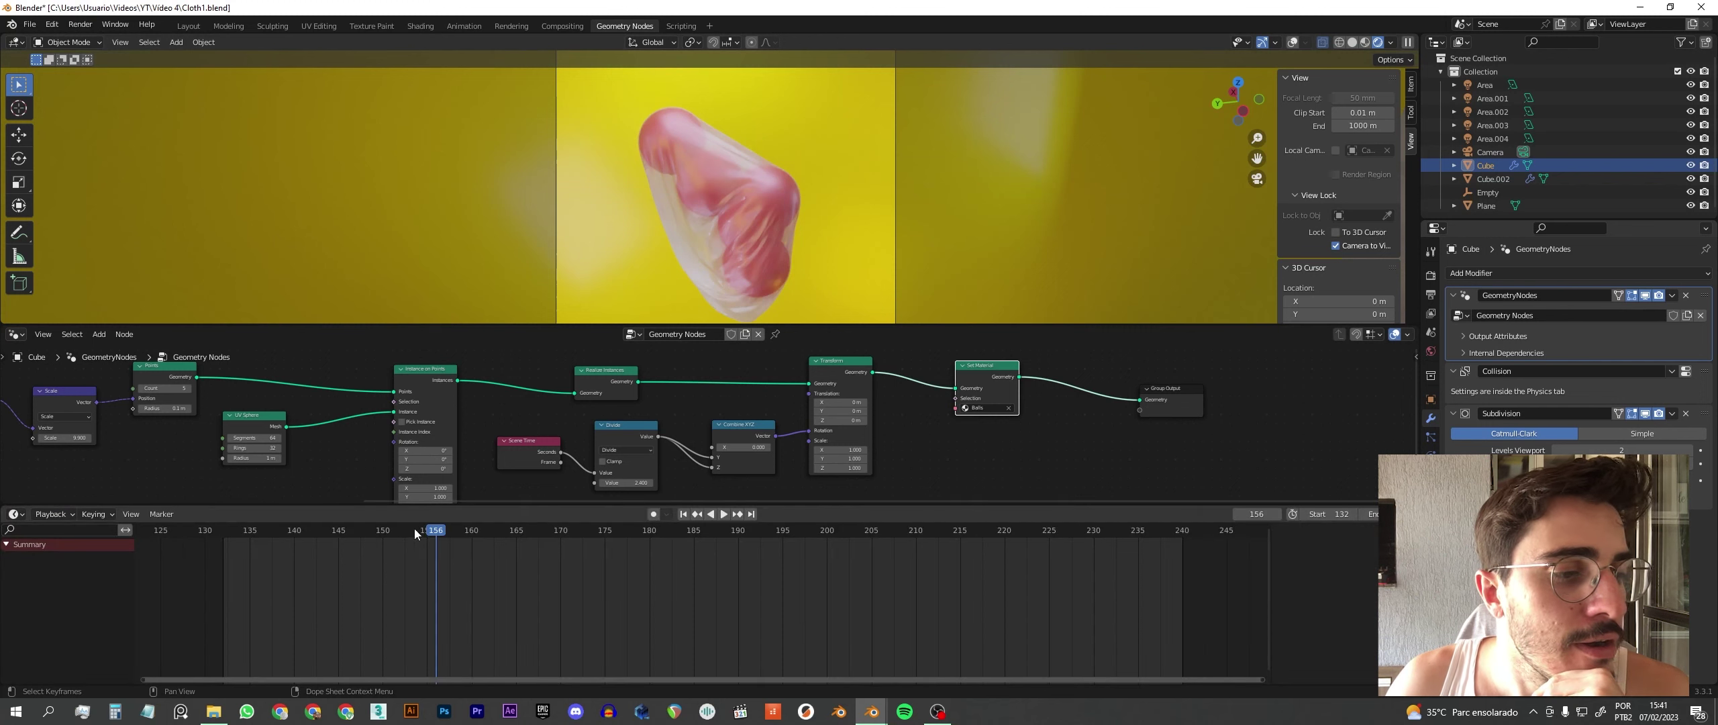
- Play the animation, scrub back to frame 126, and widen the frame ruler to show earlier frames
key("space")
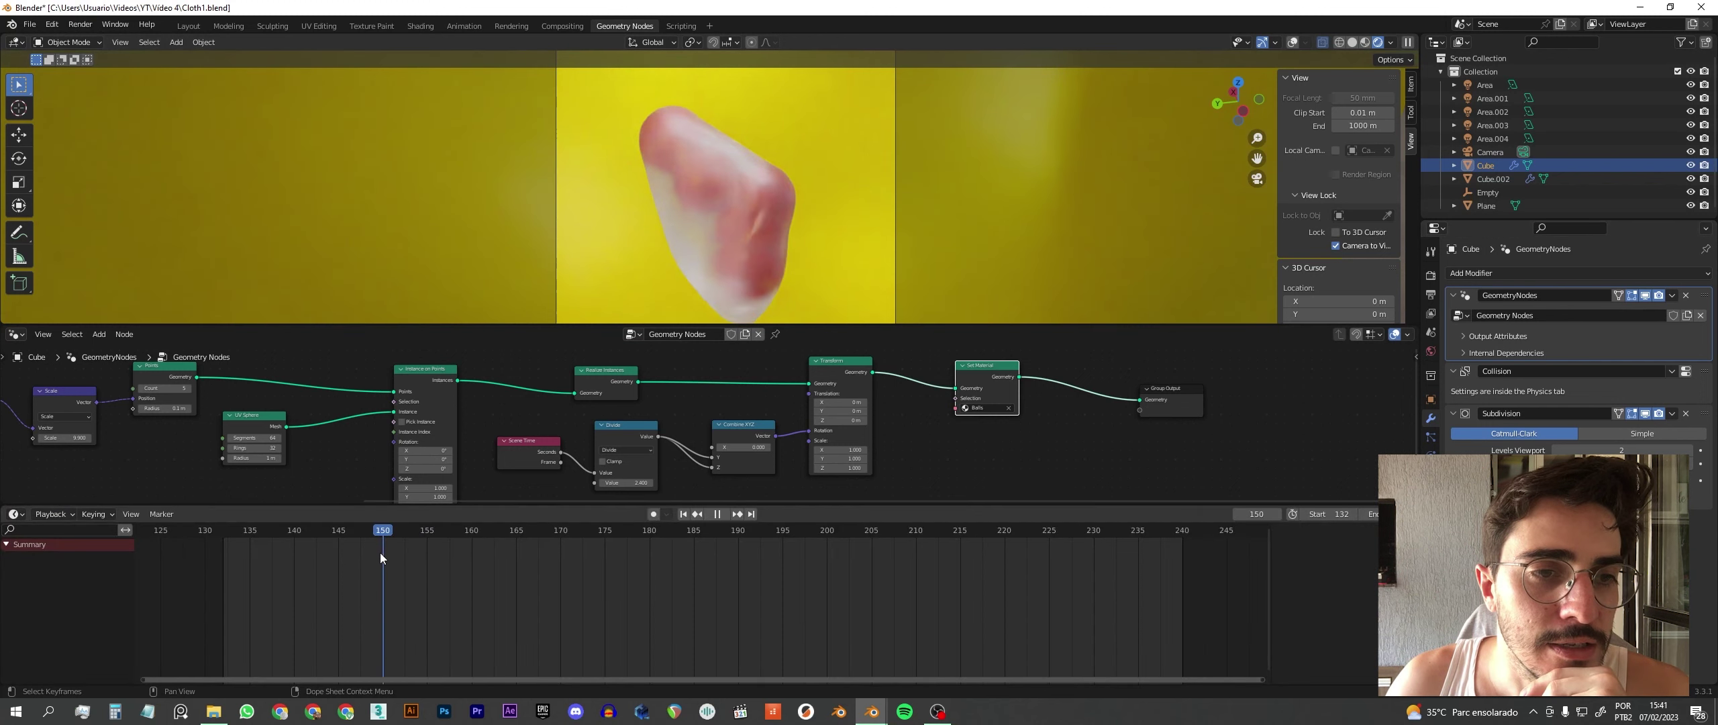
left_click_drag(304, 565, 172, 579)
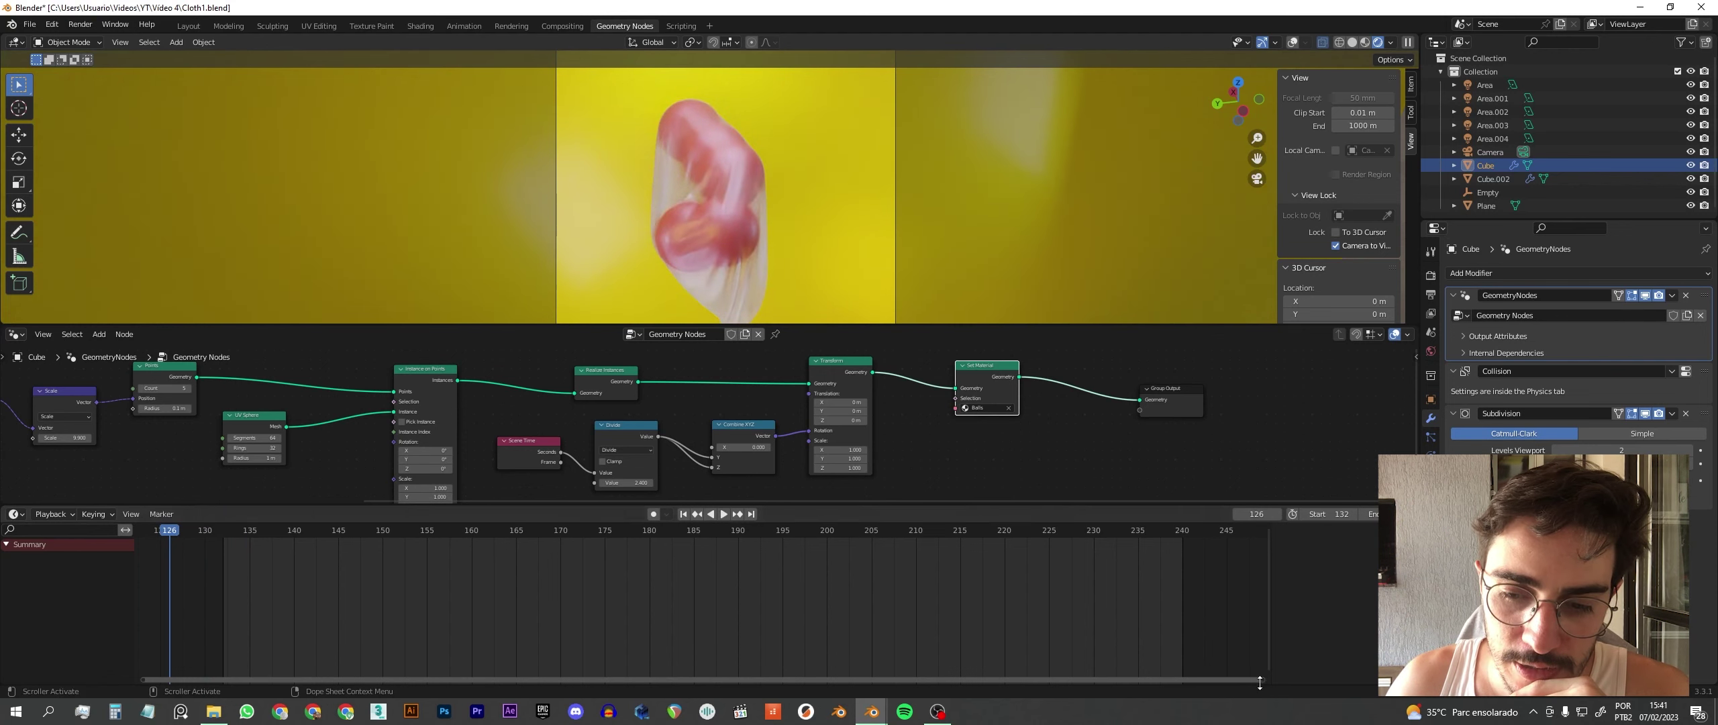
left_click_drag(1263, 680, 1339, 678)
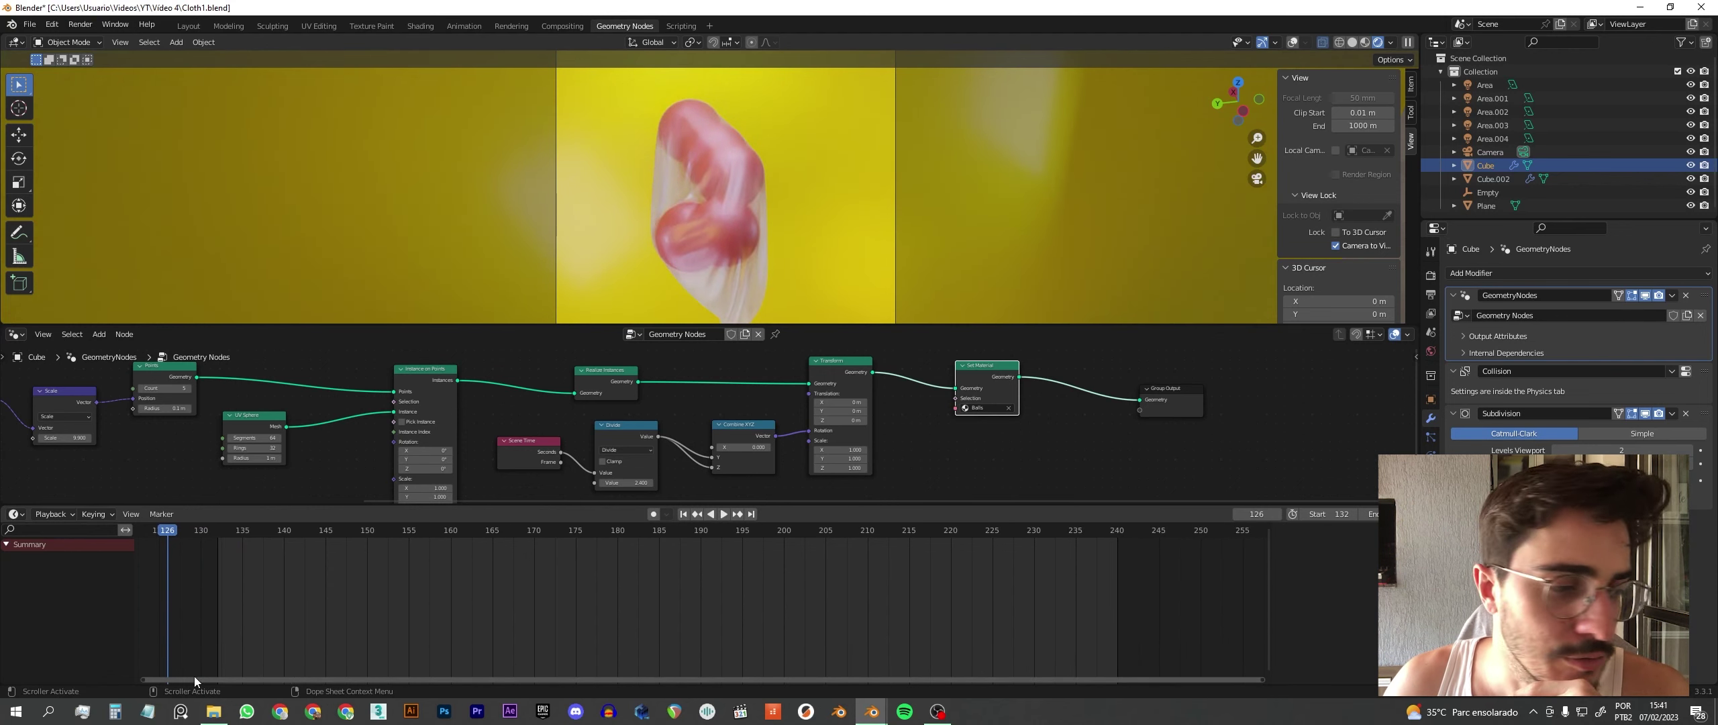
left_click_drag(118, 687, 1, 689)
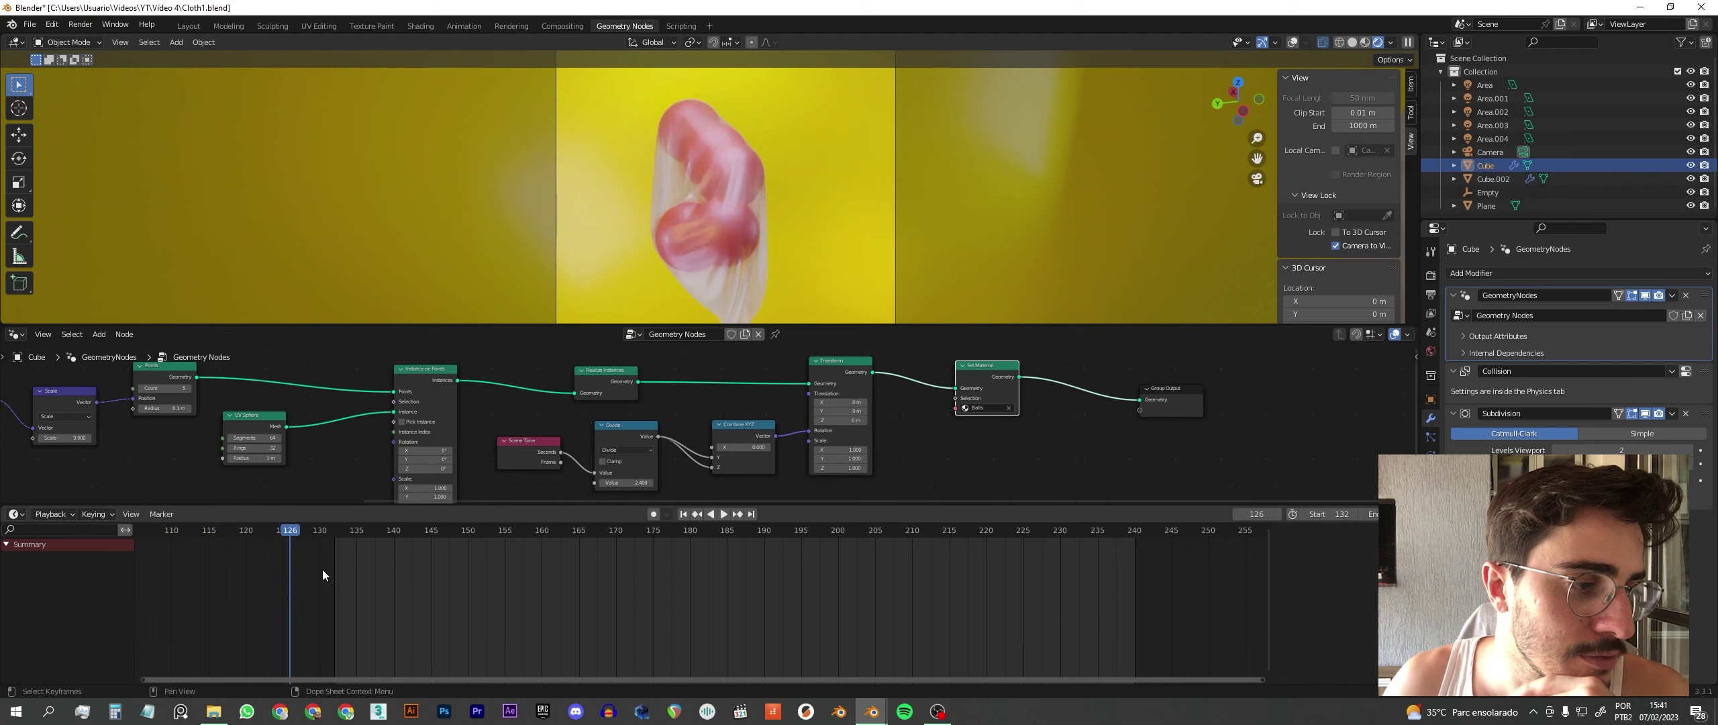
key("space")
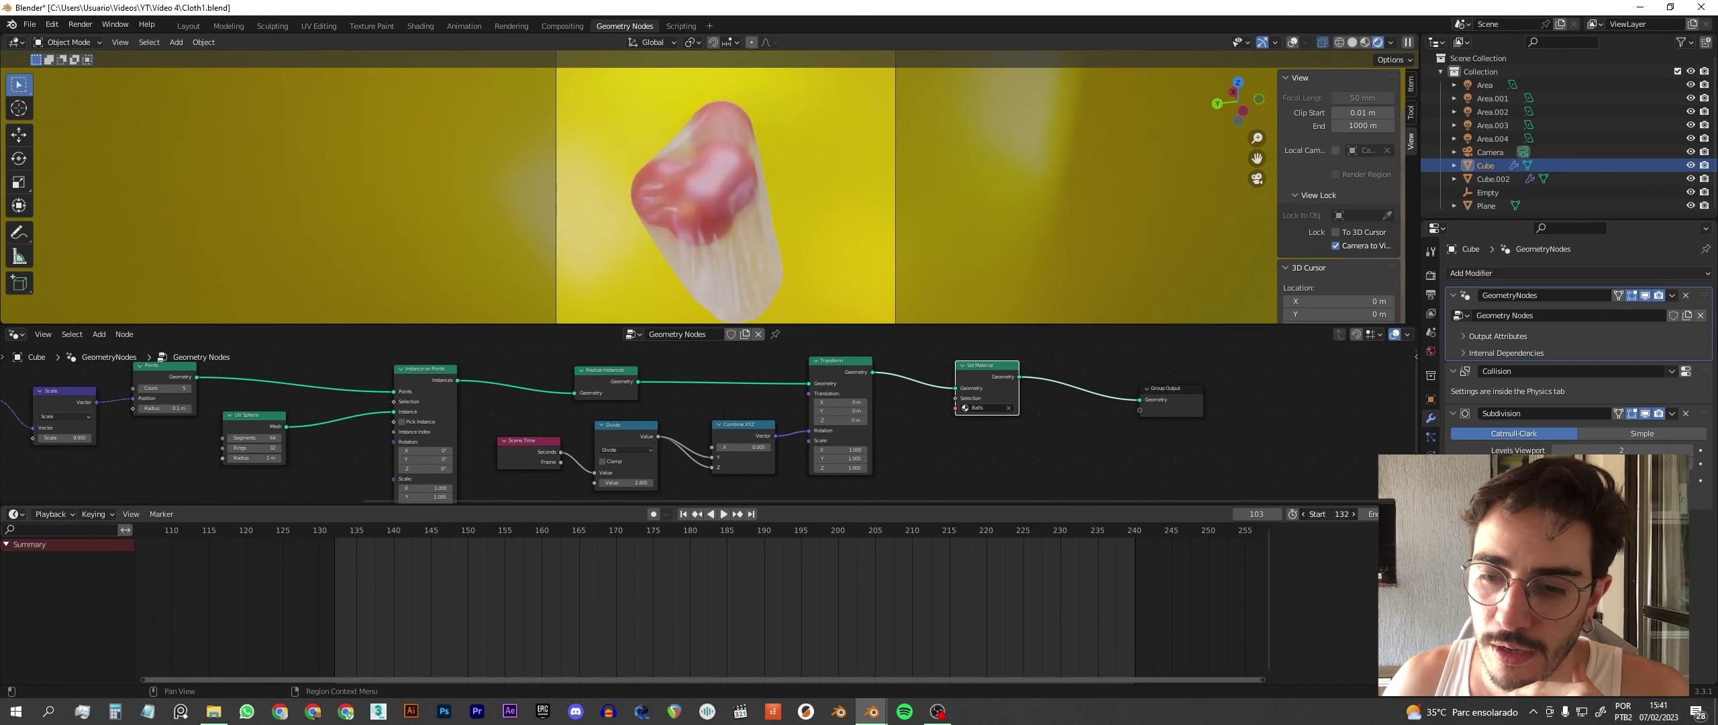
- Set the timeline start frame to 0 and replay the simulation from the first frame
type("0")
key("Return")
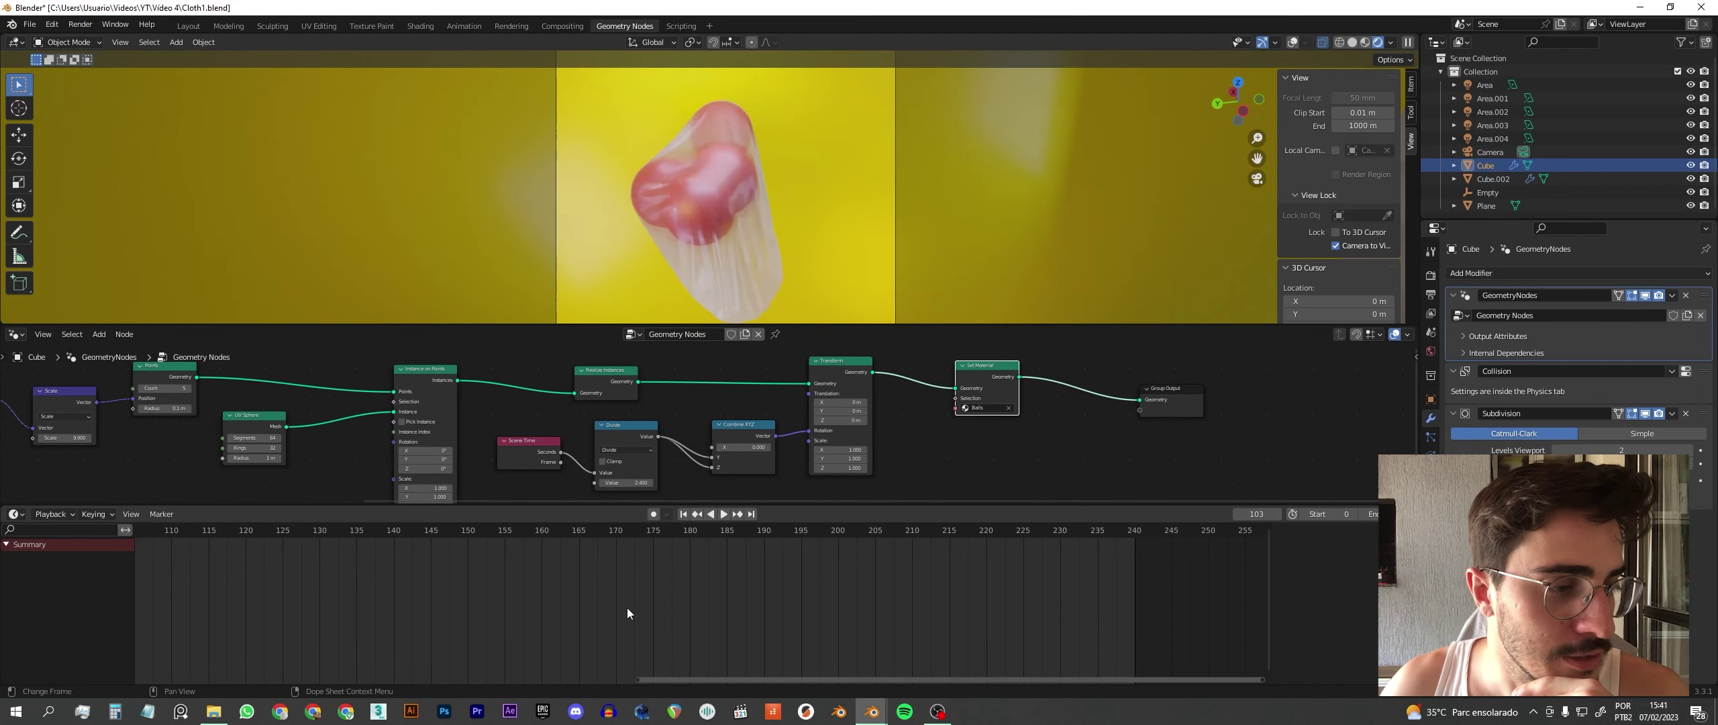
left_click_drag(636, 679, 29, 679)
left_click(270, 530)
key("space")
left_click_drag(282, 536, 306, 545)
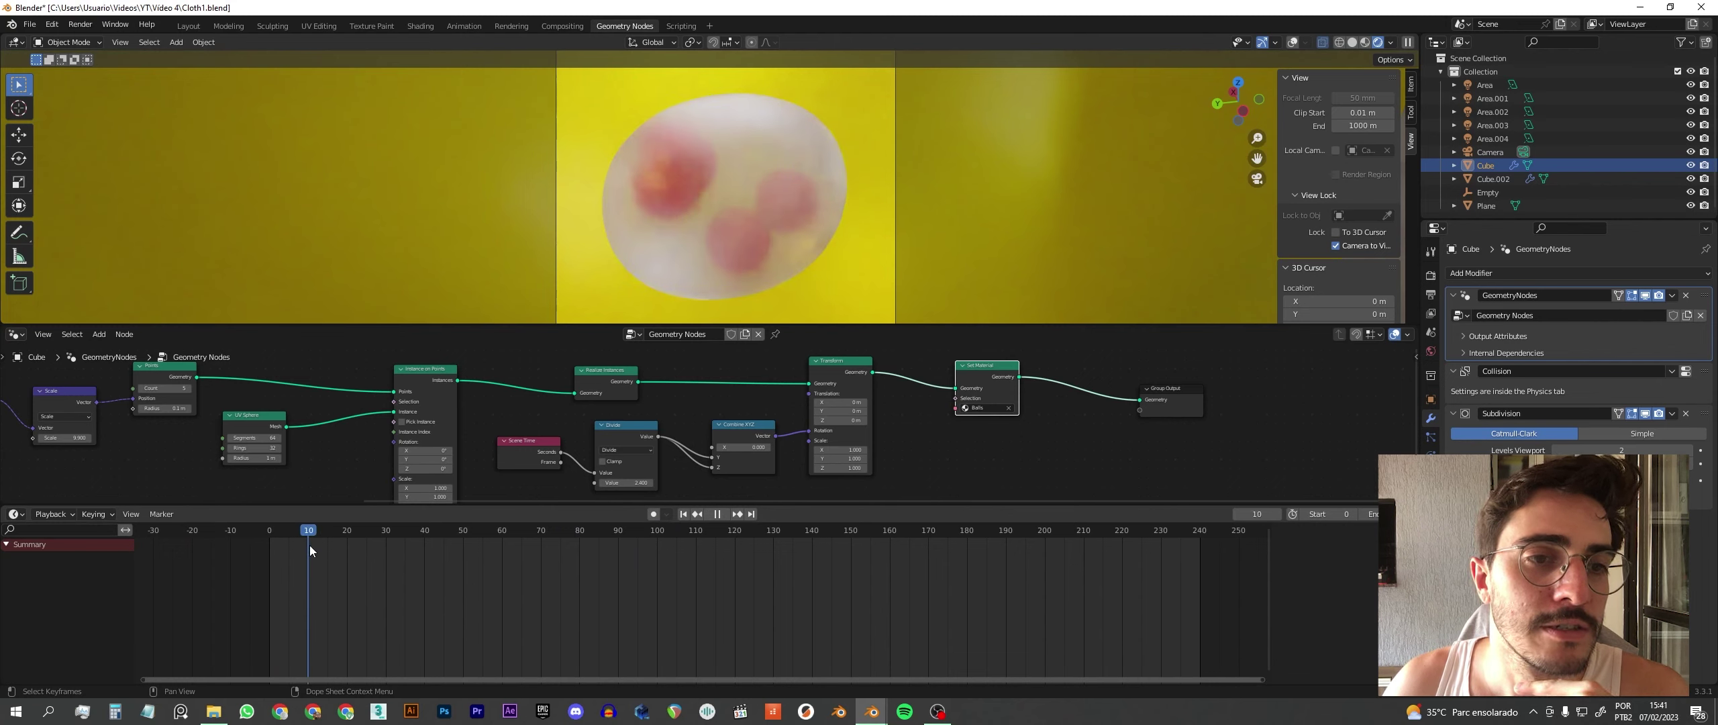
- At frame 16, select the cloth object Cube.002 and show its Cloth physics settings
left_click_drag(306, 545, 332, 548)
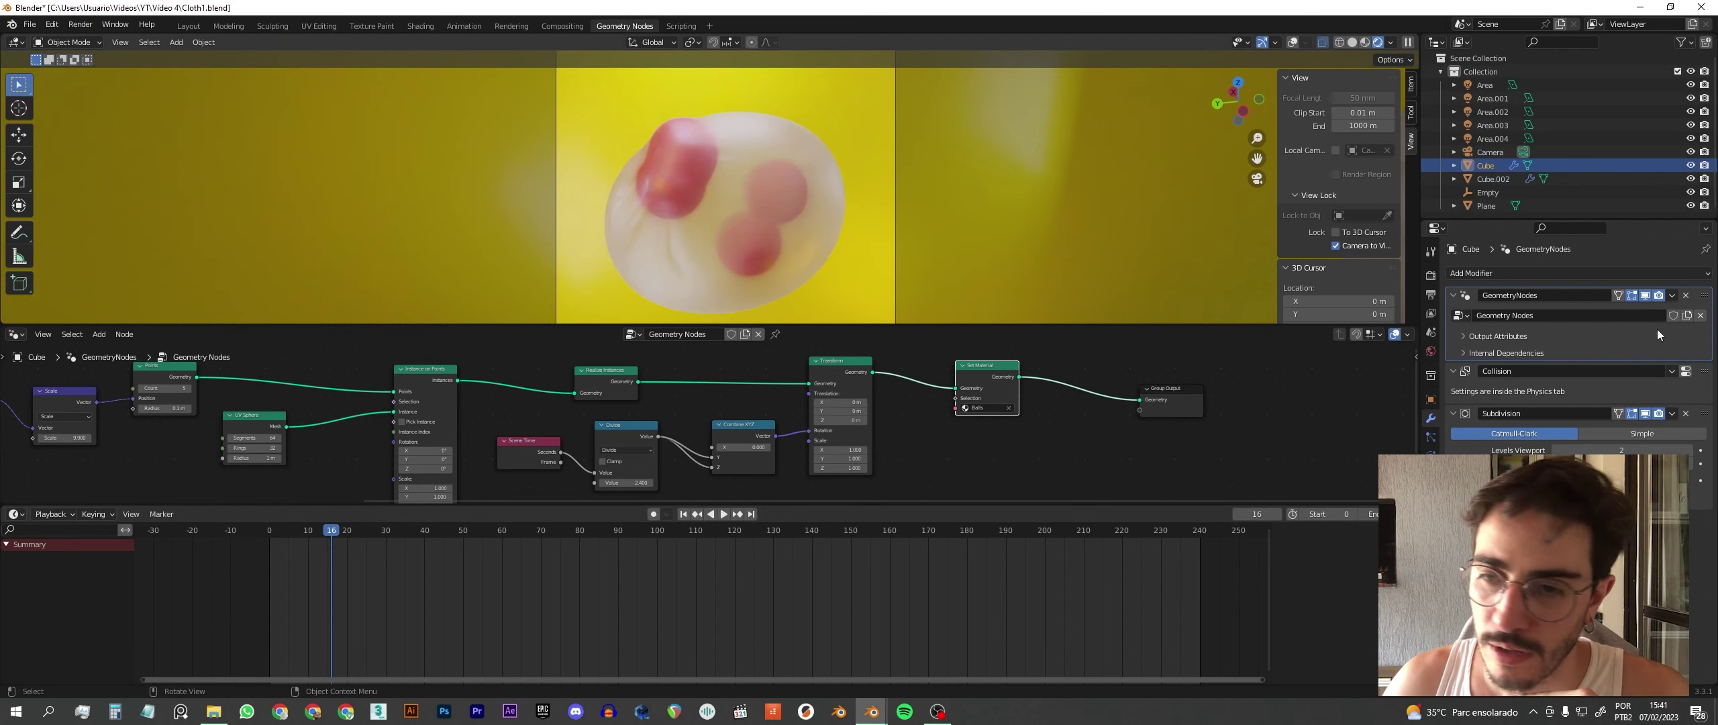
left_click(1493, 178)
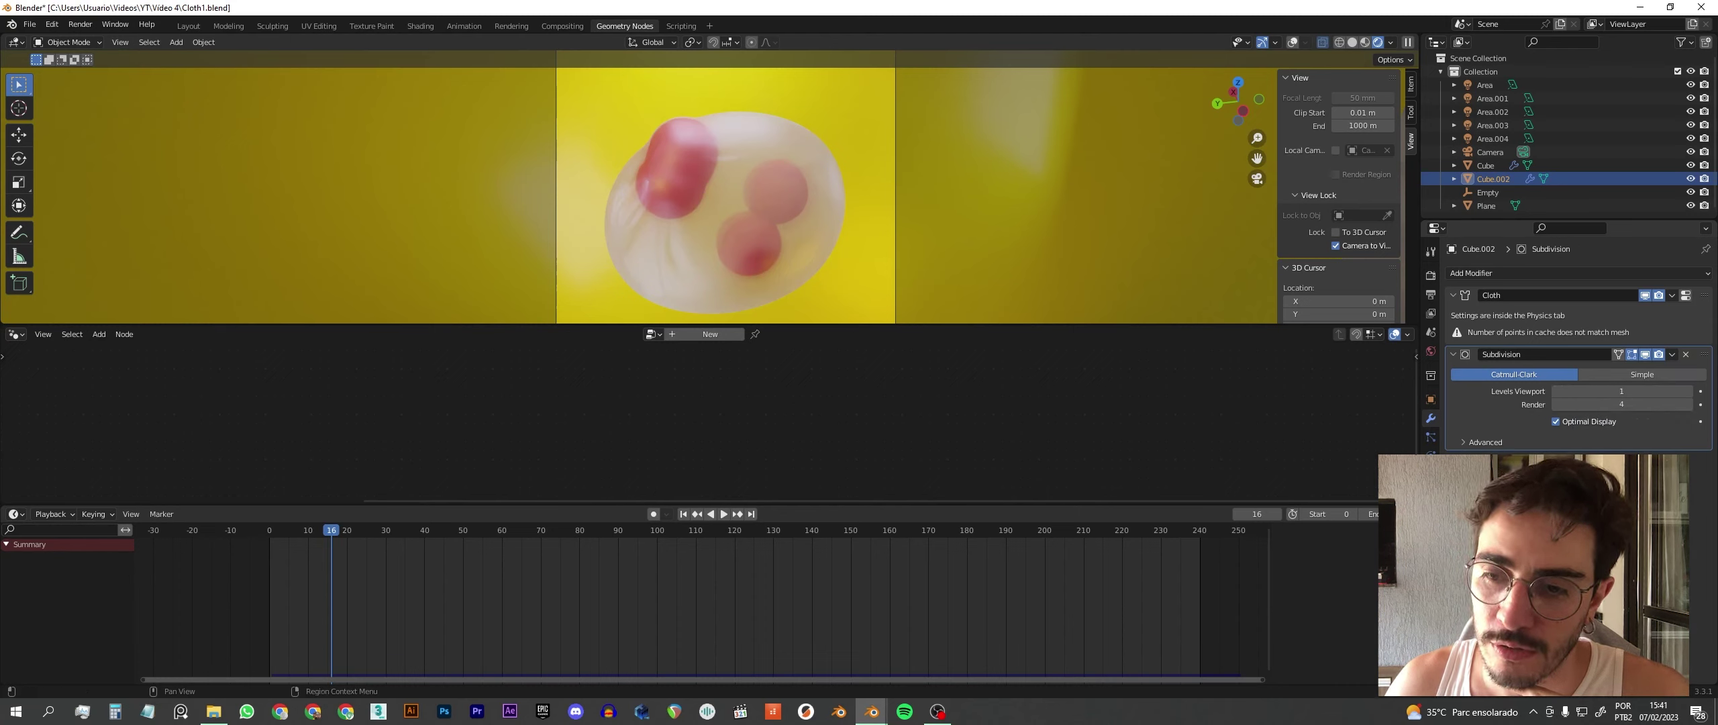
left_click(1430, 474)
left_click(1430, 456)
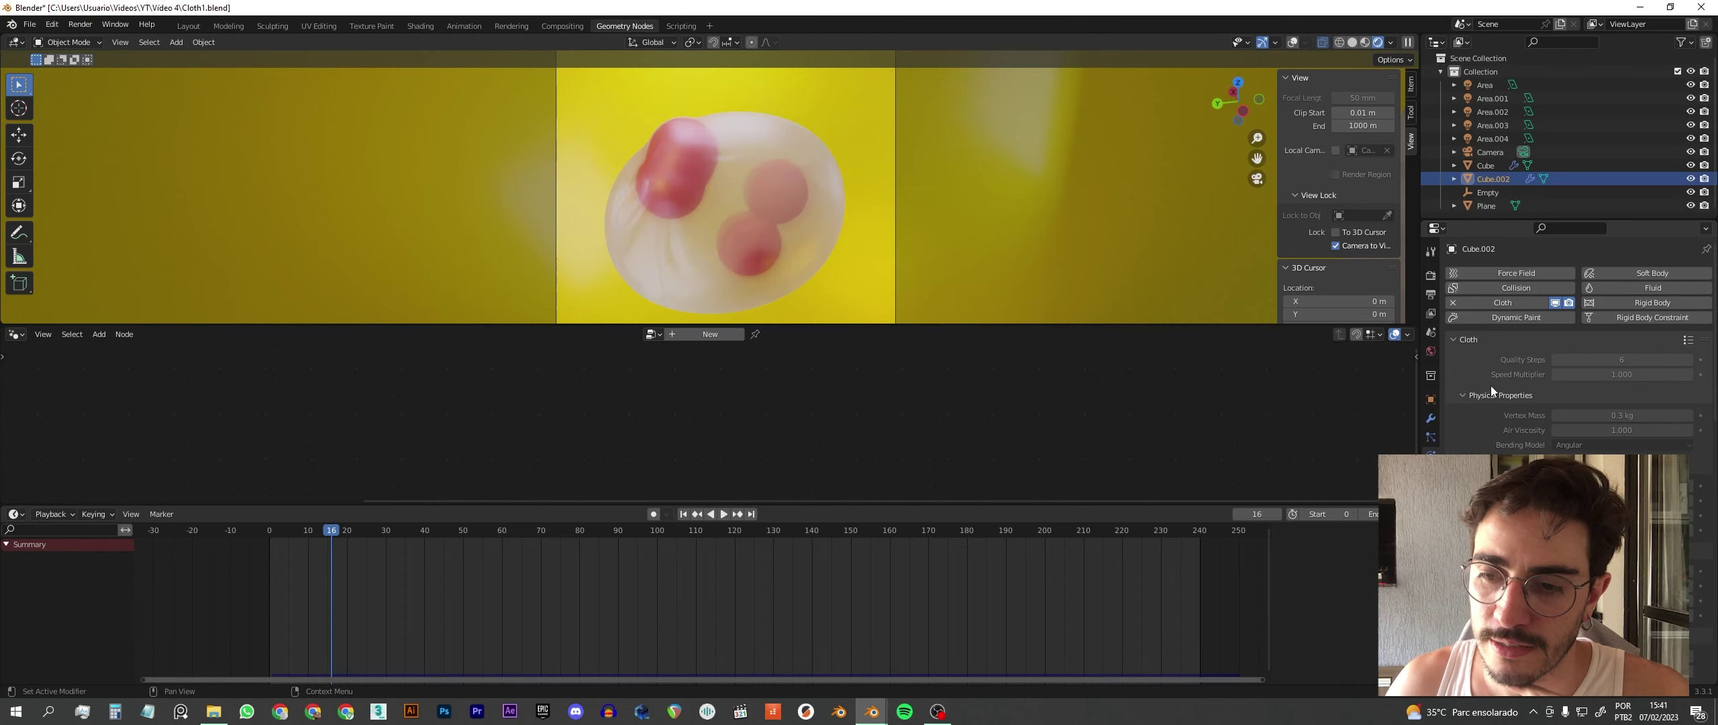
- Play the cloth simulation, scrub to around frame 227, and show the Render Properties
scroll(1486, 355, "down", 5)
scroll(1486, 355, "up", 5)
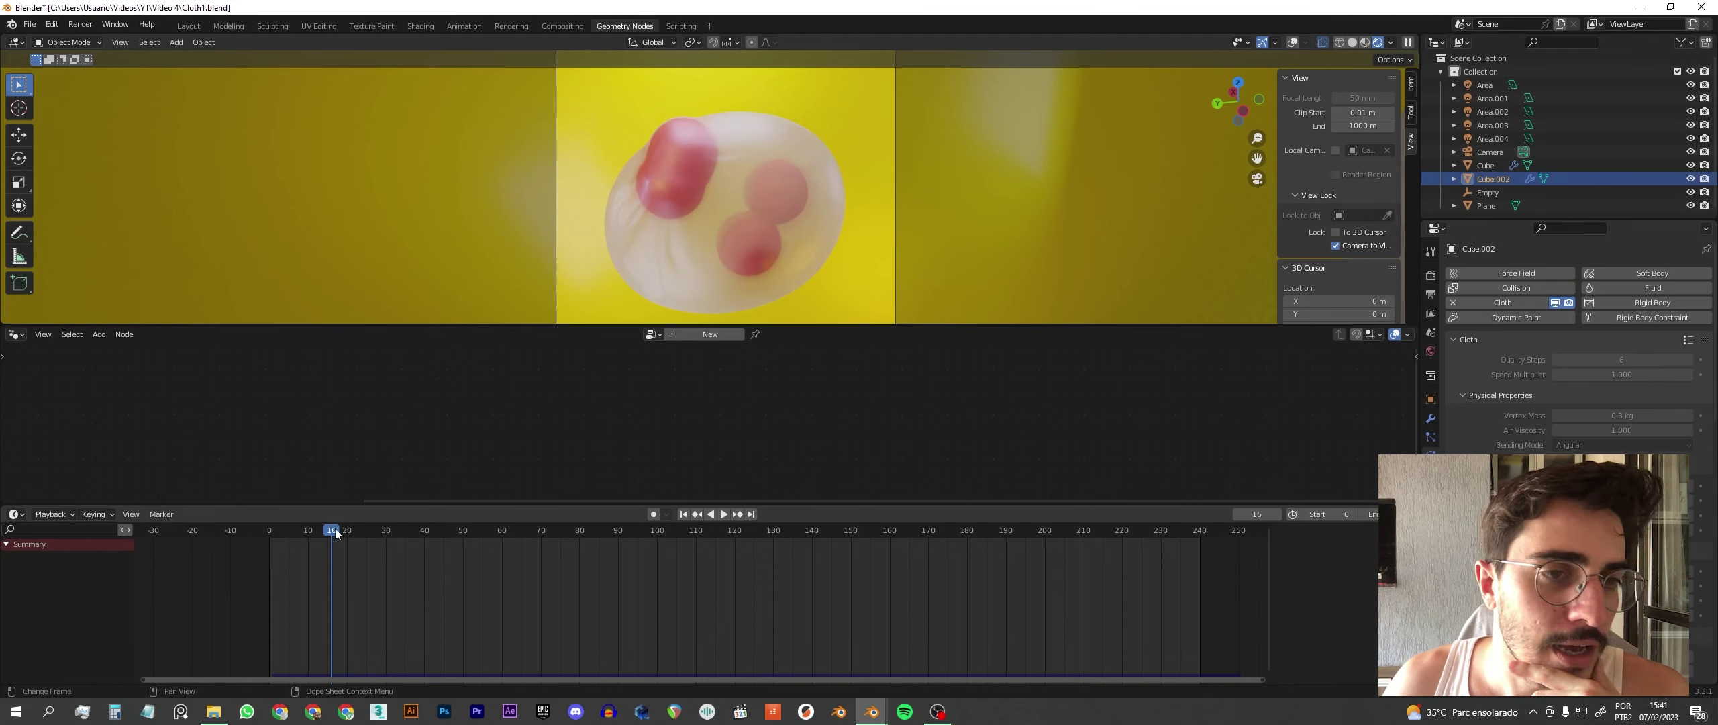
key("space")
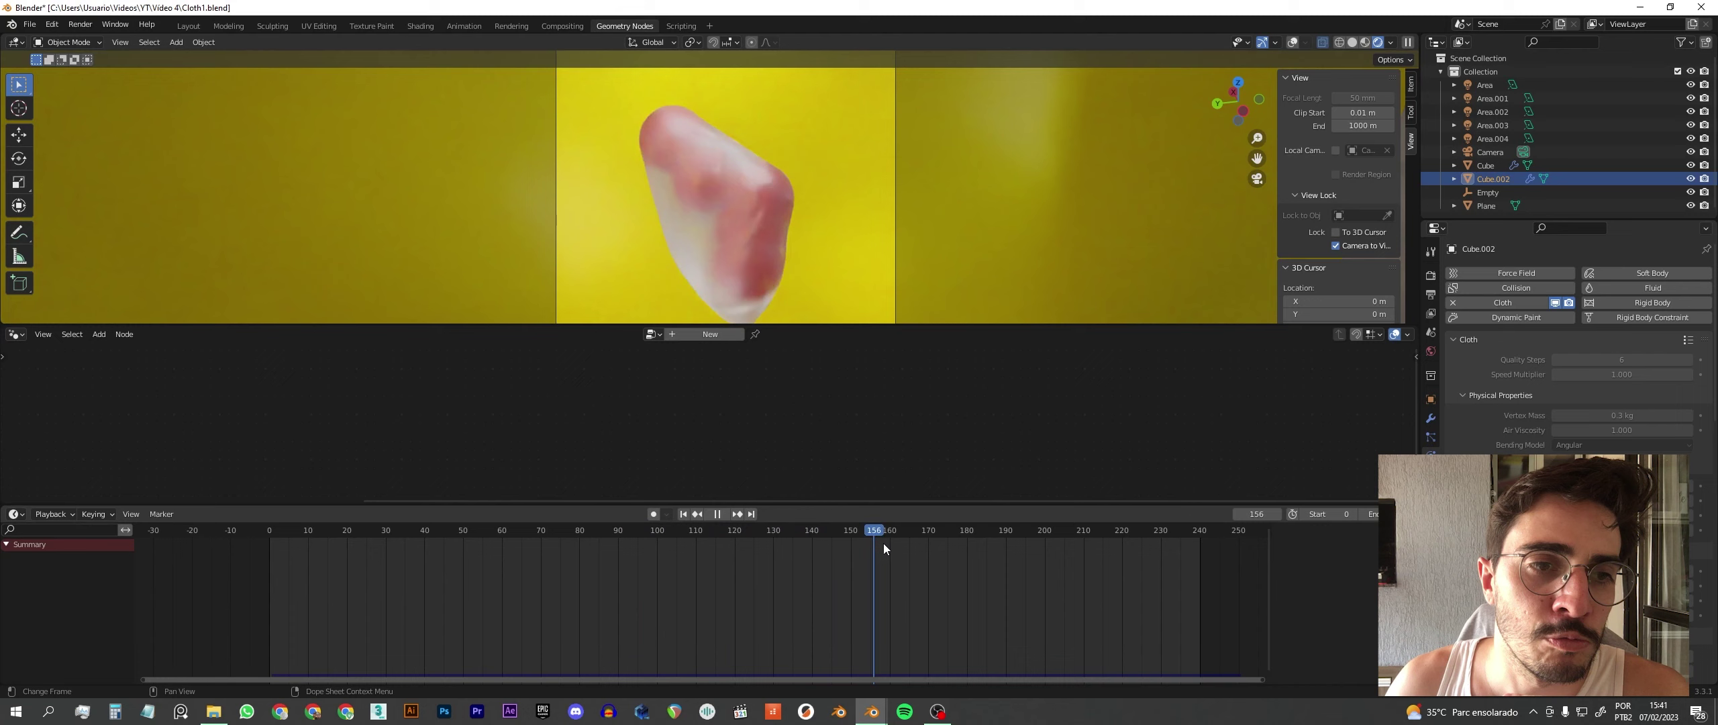
mouse_move(1090, 540)
left_mouse_down()
mouse_move(1143, 540)
mouse_move(827, 570)
left_mouse_up()
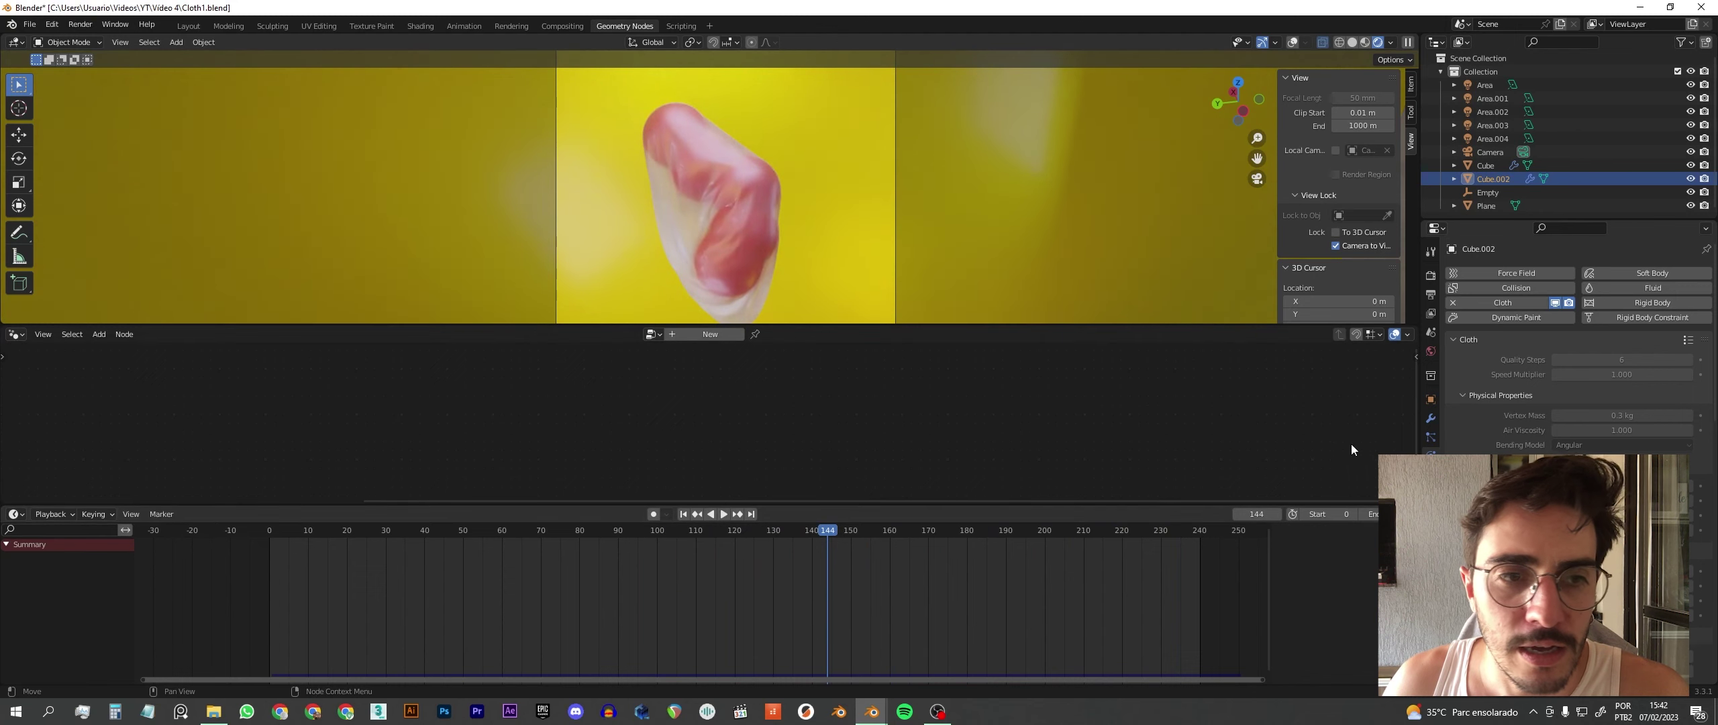
left_click(1428, 276)
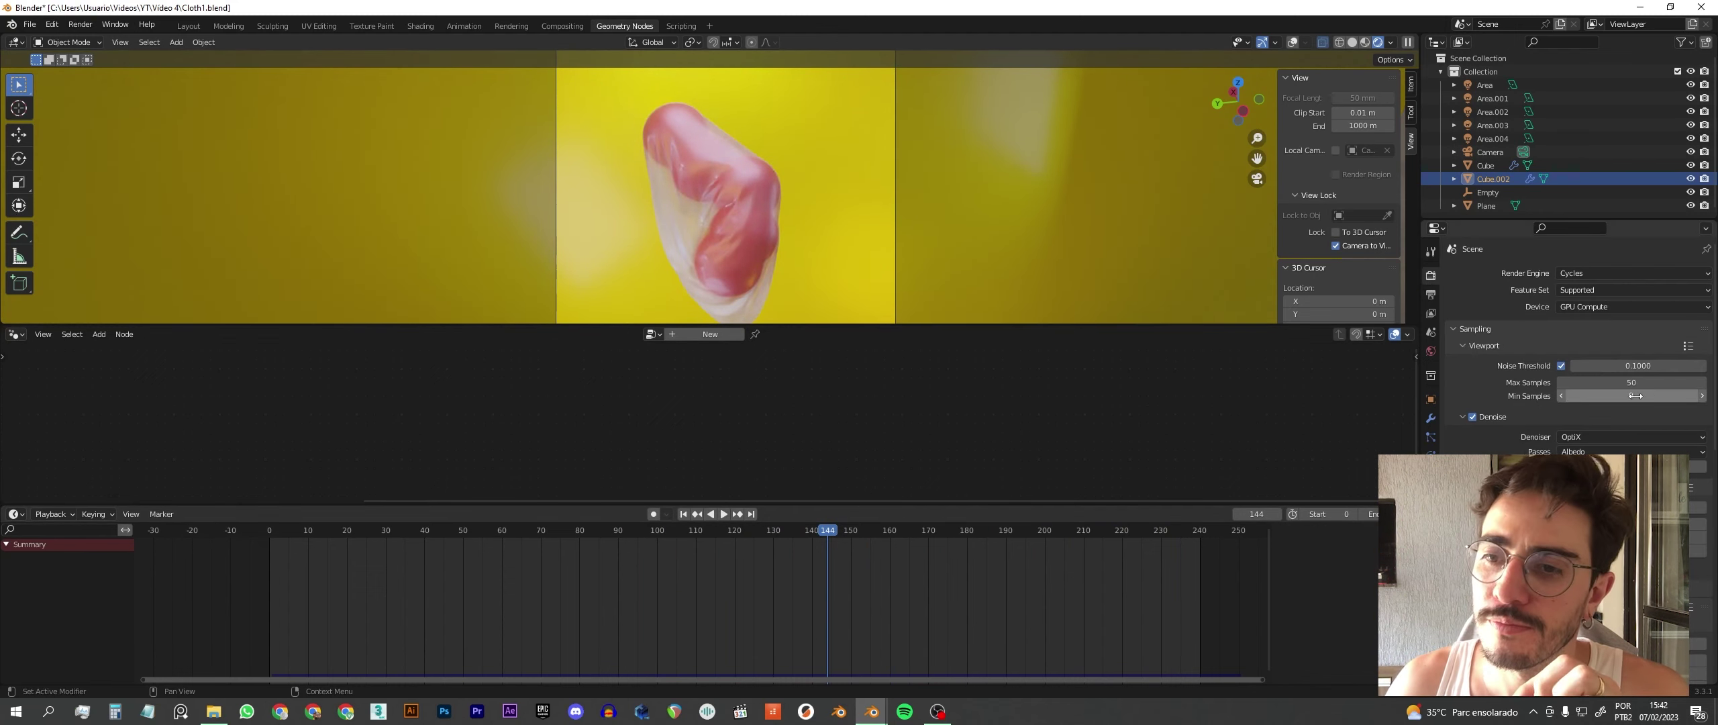
- Scroll the Render Properties to check 200 max render samples and the light path bounces
scroll(1463, 462, "down", 2)
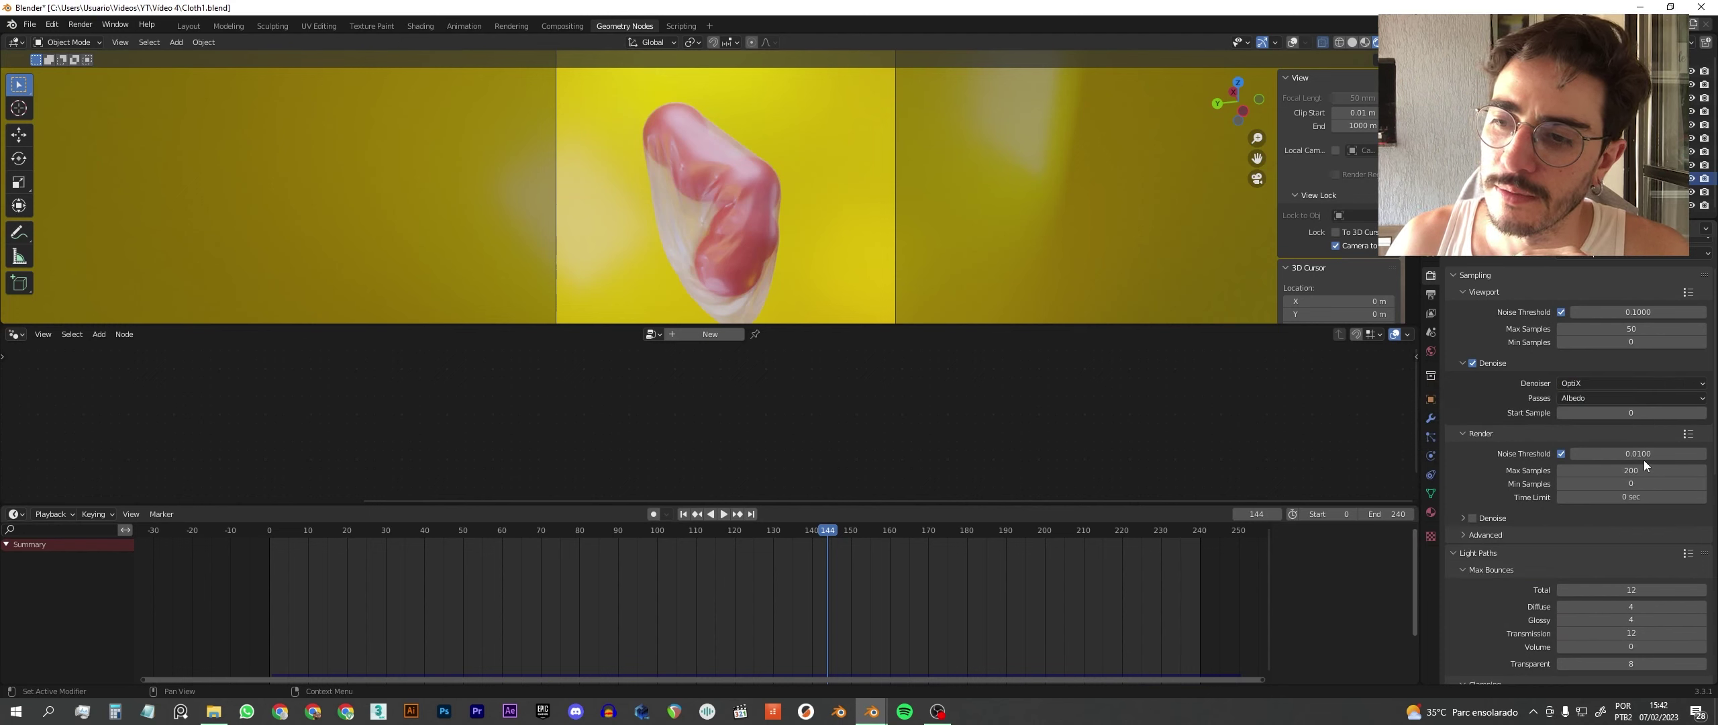